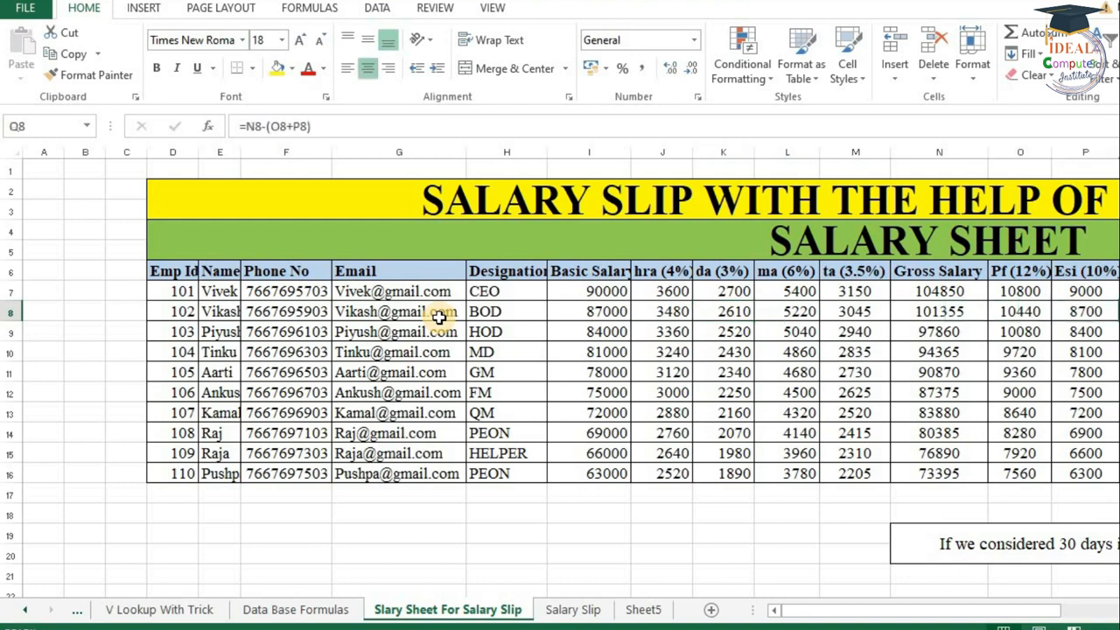
# Step: Review the employee figures in the finished salary sheet, going back across row 8 to the Emp Id heading
pyautogui.press('Left')
pyautogui.press('Left')
pyautogui.press('Left')
pyautogui.press('Left')
pyautogui.press('Left')
pyautogui.press('Left')
pyautogui.press('Left')
pyautogui.press('Left')
pyautogui.press('Left')
pyautogui.press('Left')
pyautogui.press('Left')
pyautogui.press('Left')
pyautogui.press('Left')
pyautogui.press('Left')
pyautogui.press('Left')
pyautogui.press('Left')
pyautogui.press('Left')
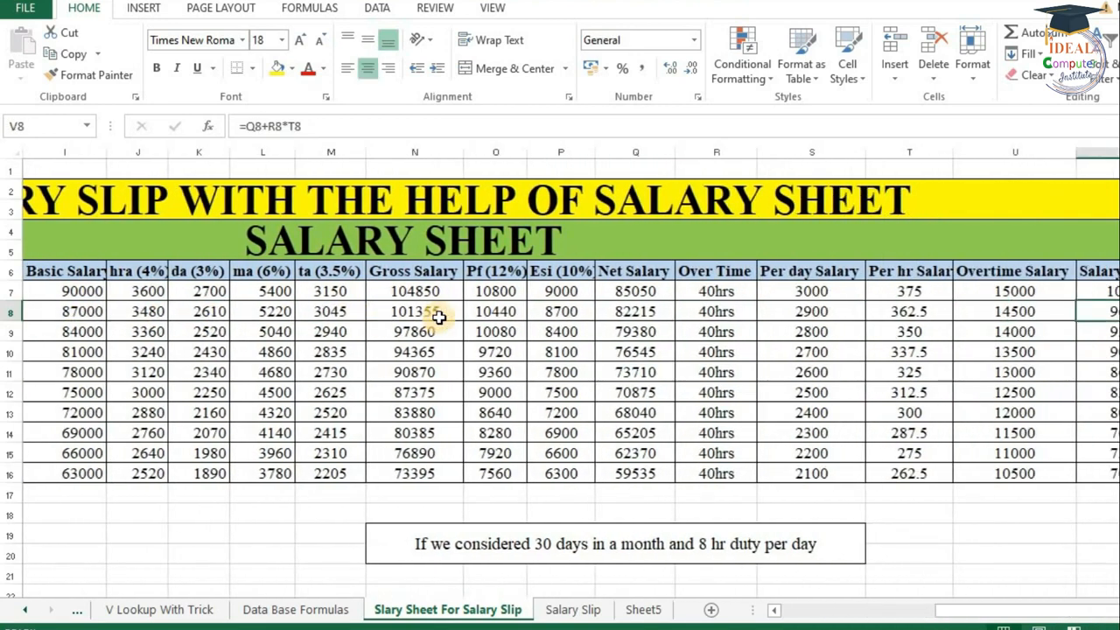
pyautogui.press('Left')
pyautogui.press('Left')
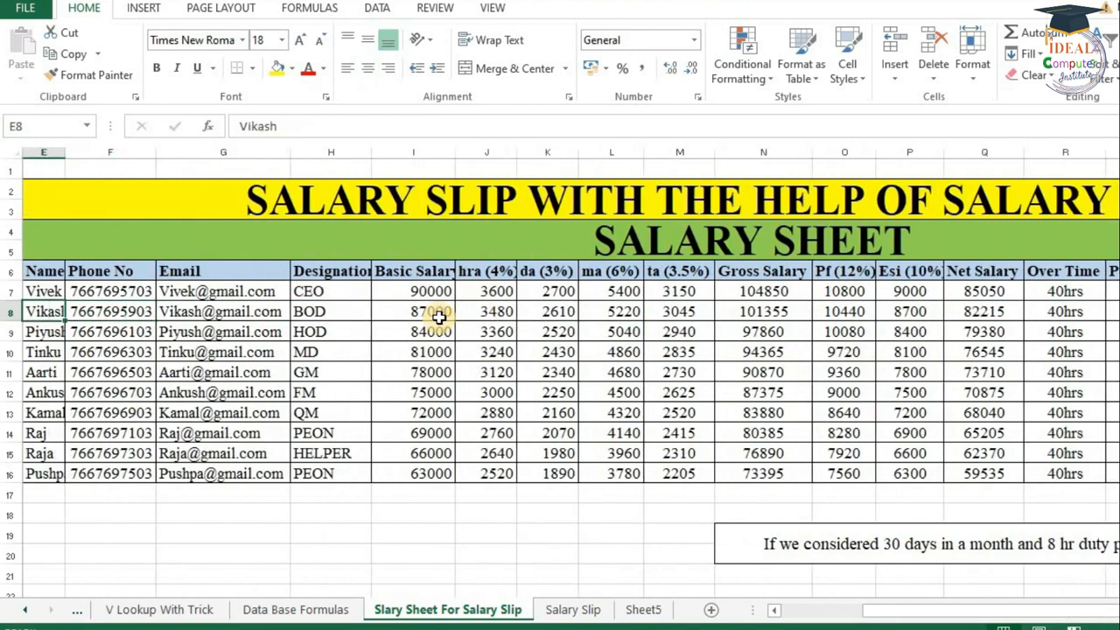
pyautogui.press('Right')
pyautogui.press('Up')
pyautogui.press('Left')
pyautogui.press('Up')
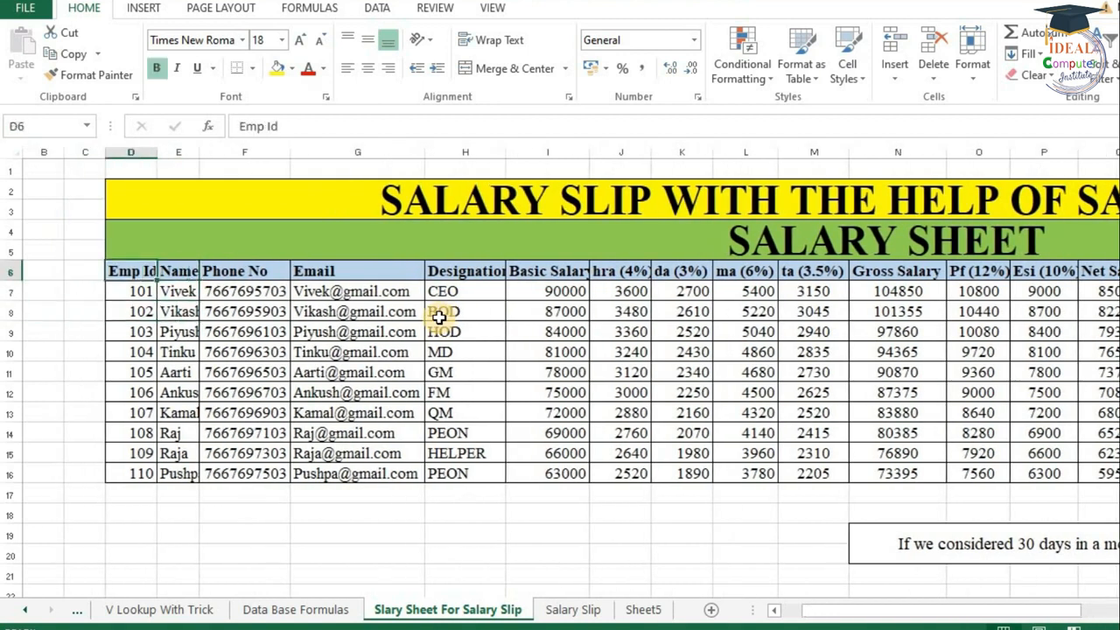
# Step: Examine the salary sheet's column headings in row 6, from Emp Id through the allowance, deduction and overtime columns
pyautogui.press('Right')
pyautogui.press('Right')
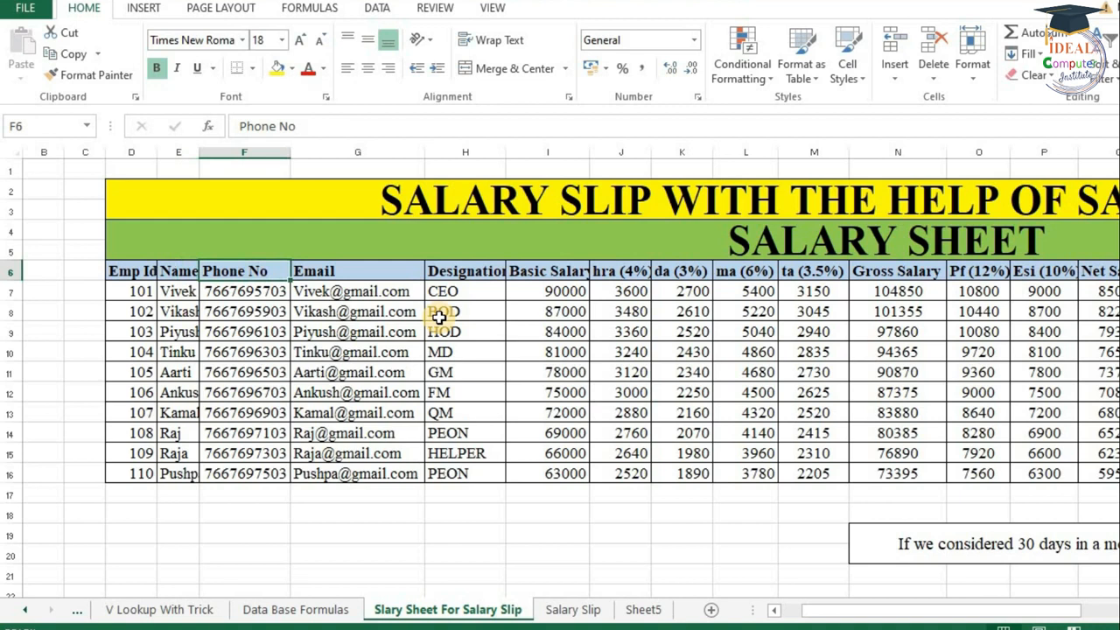
pyautogui.press('Right')
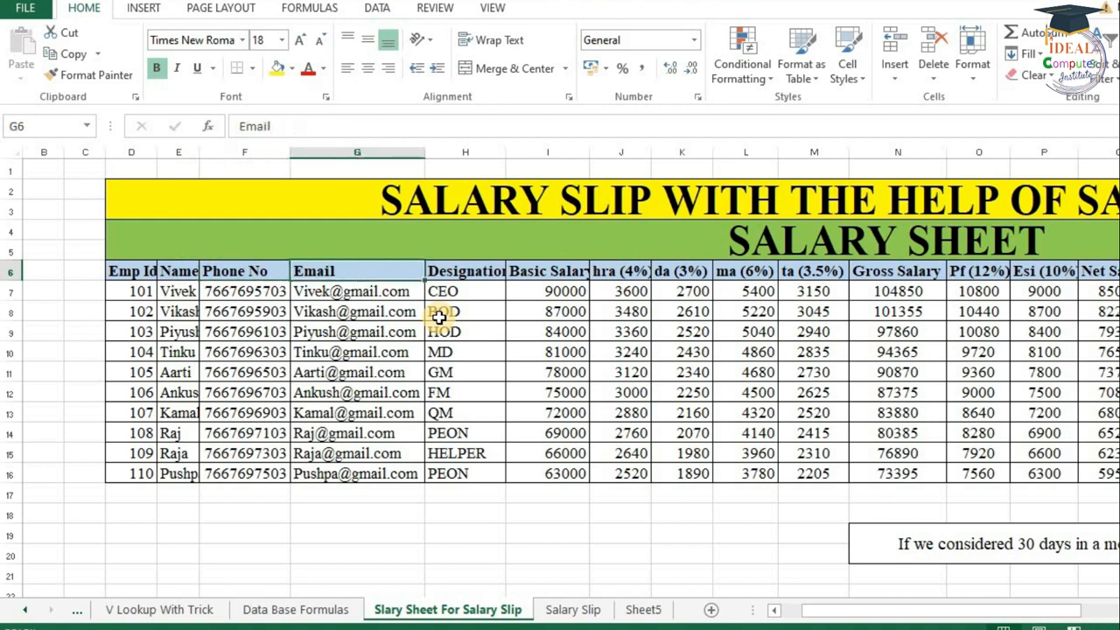
pyautogui.press('Right')
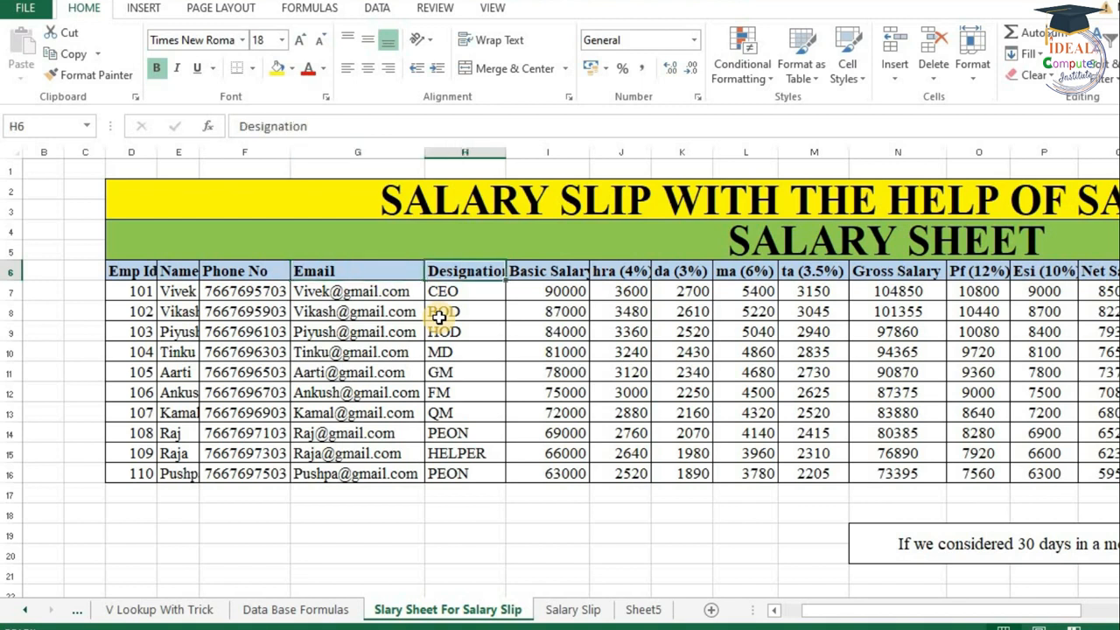
pyautogui.press('Right')
pyautogui.press('Right')
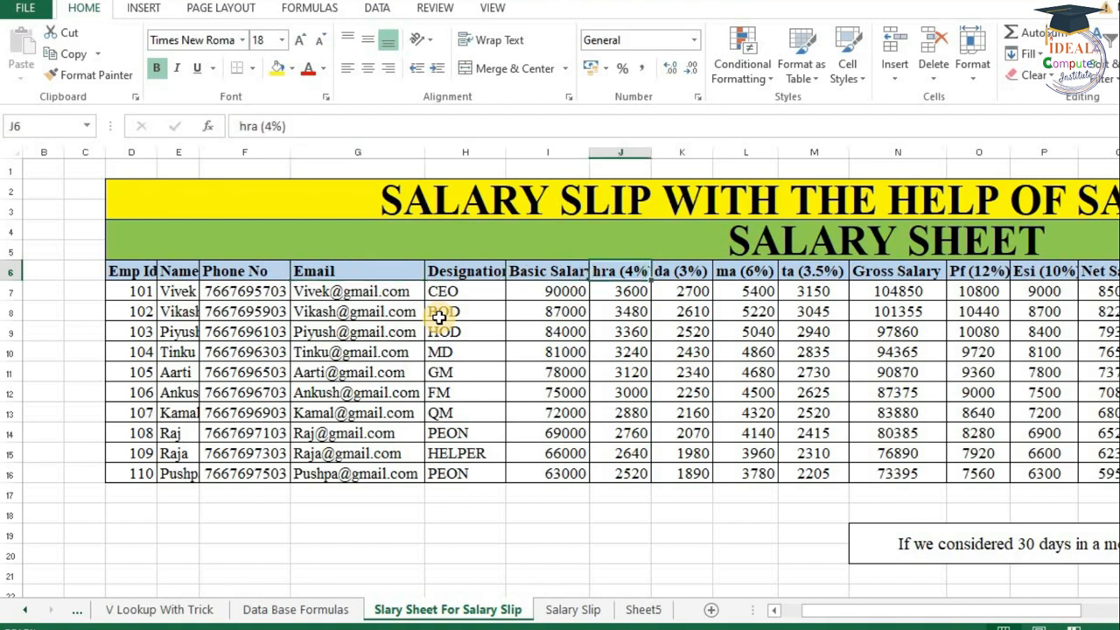
pyautogui.press('Right')
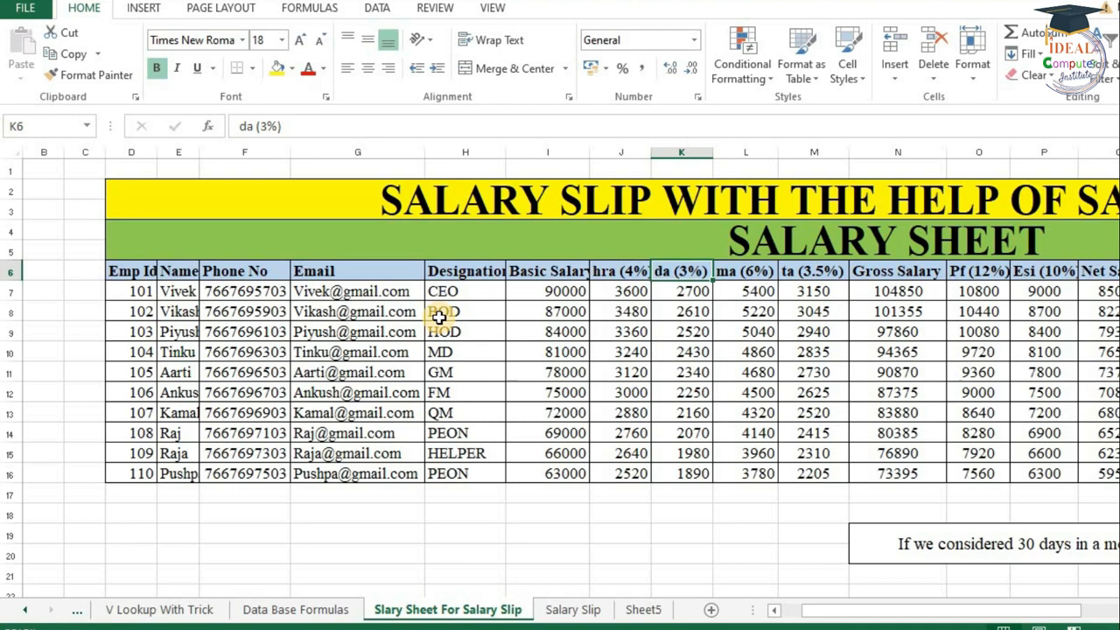
pyautogui.press('Right')
pyautogui.press('Right')
pyautogui.press('Right')
pyautogui.press('Right')
pyautogui.press('Right')
pyautogui.press('Right')
pyautogui.press('Right')
pyautogui.press('Right')
pyautogui.press('Right')
pyautogui.press('Right')
pyautogui.press('Right')
pyautogui.press('Right')
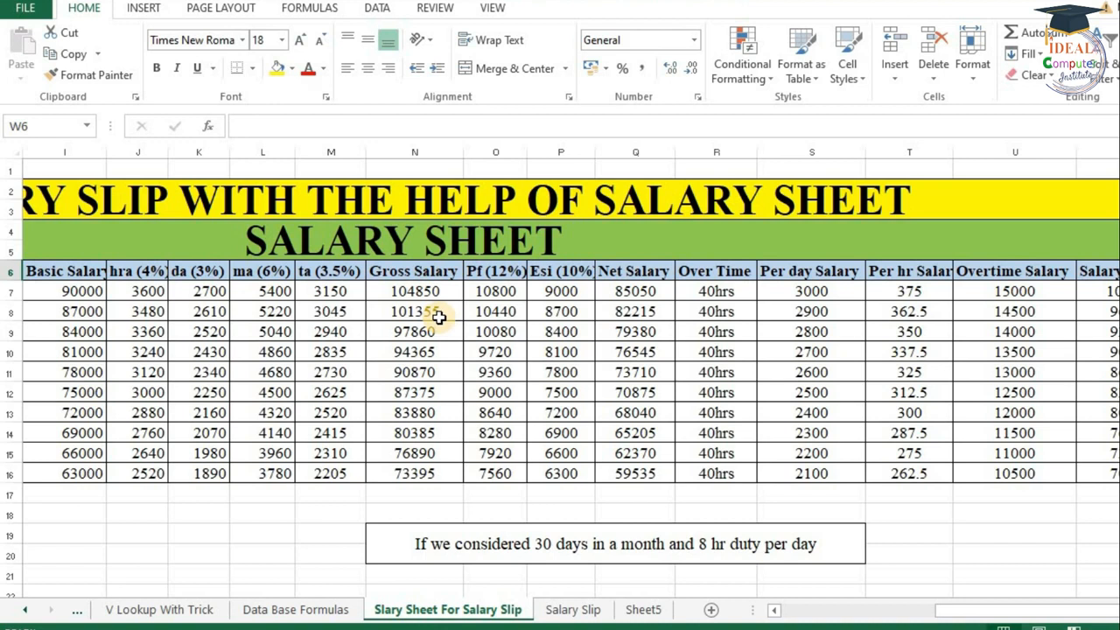
# Step: Create a new maximized blank workbook and enter the headings Emp id, Name and Email in cells B6 to D6
pyautogui.hotkey('ctrl', 'n')
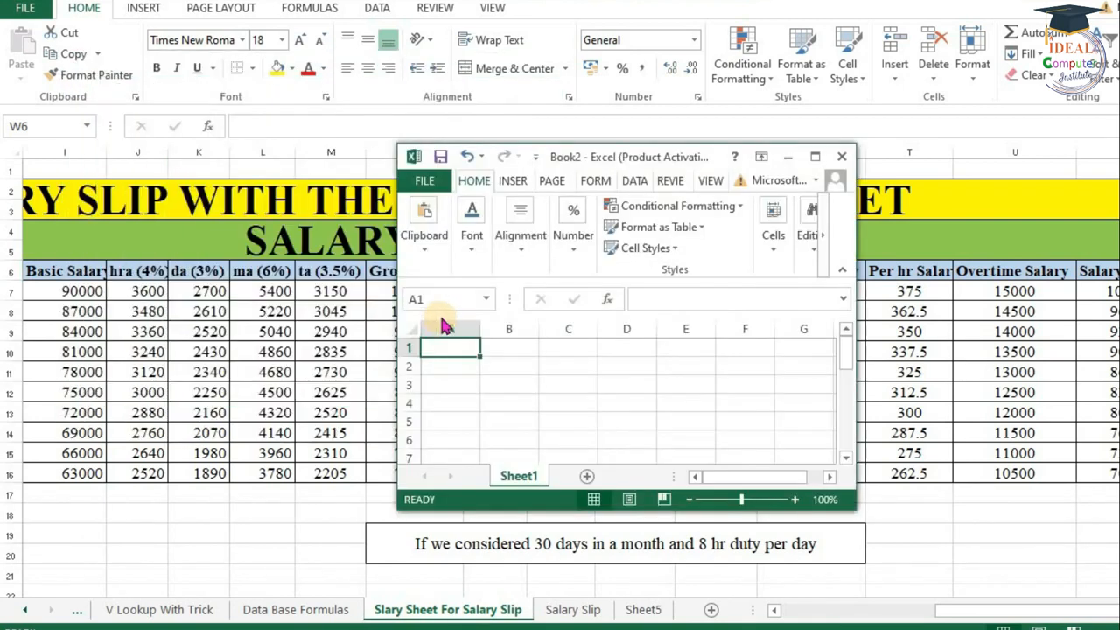
pyautogui.click(815, 156)
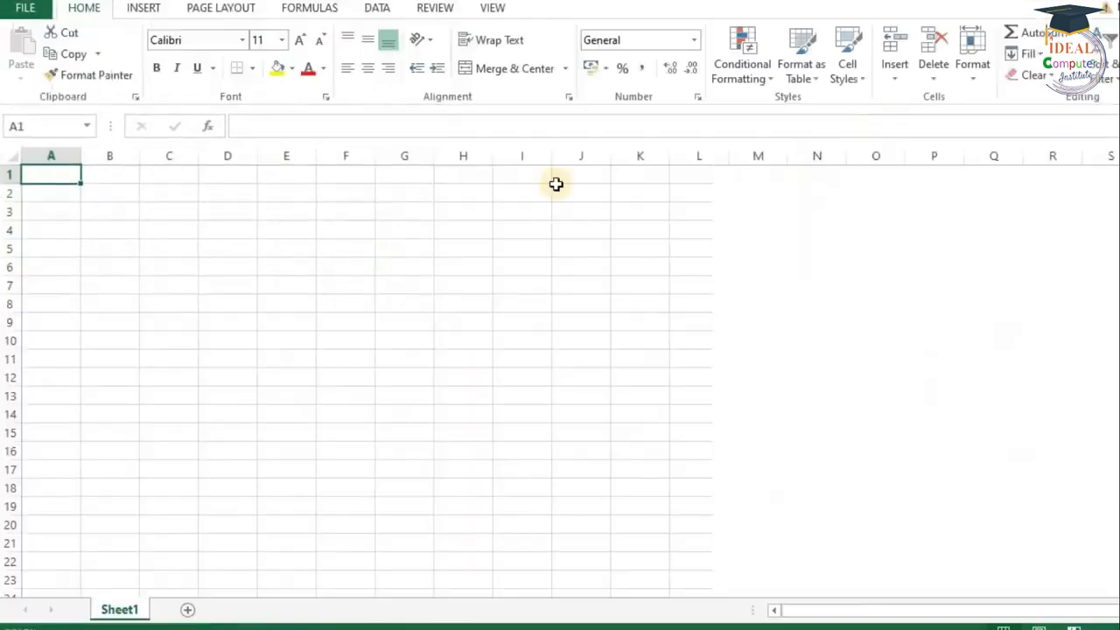
pyautogui.click(125, 267)
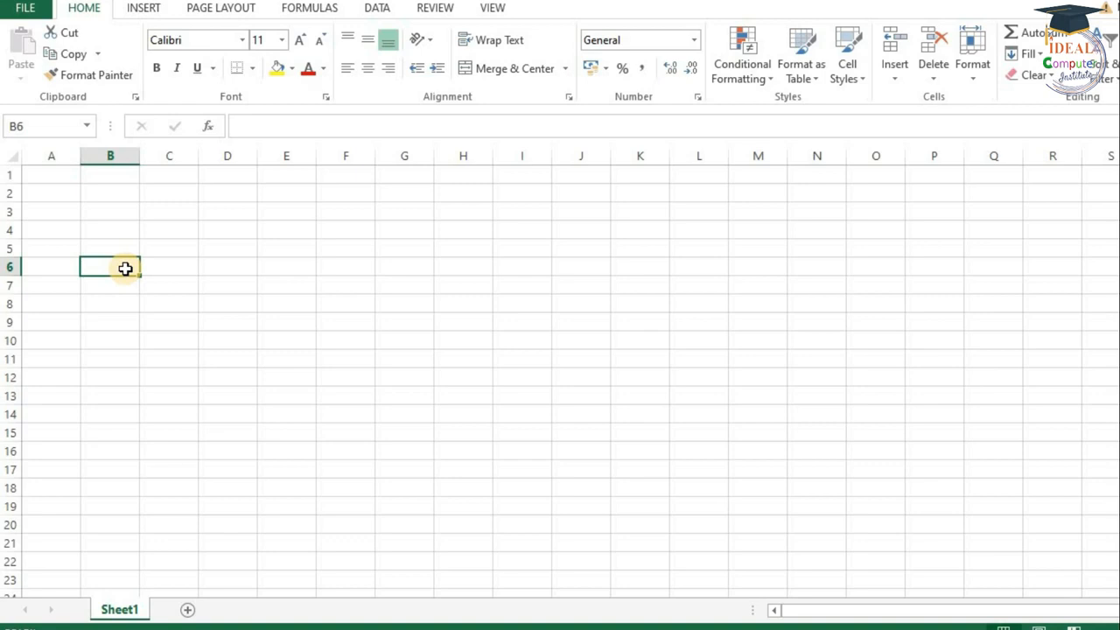
pyautogui.write('Em')
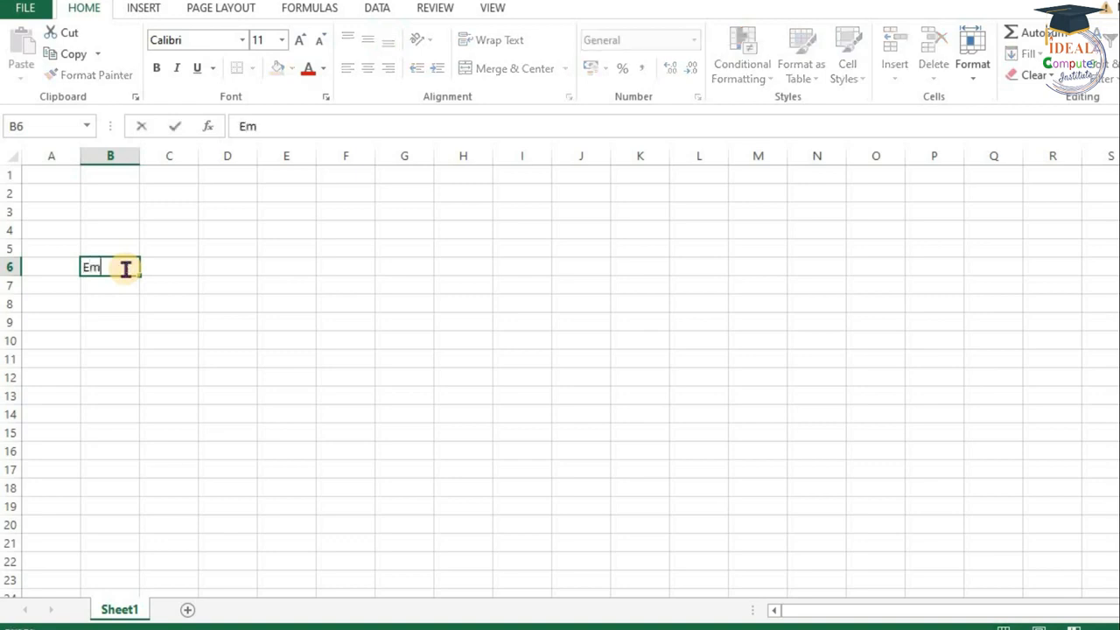
pyautogui.write('p id')
pyautogui.press('Tab')
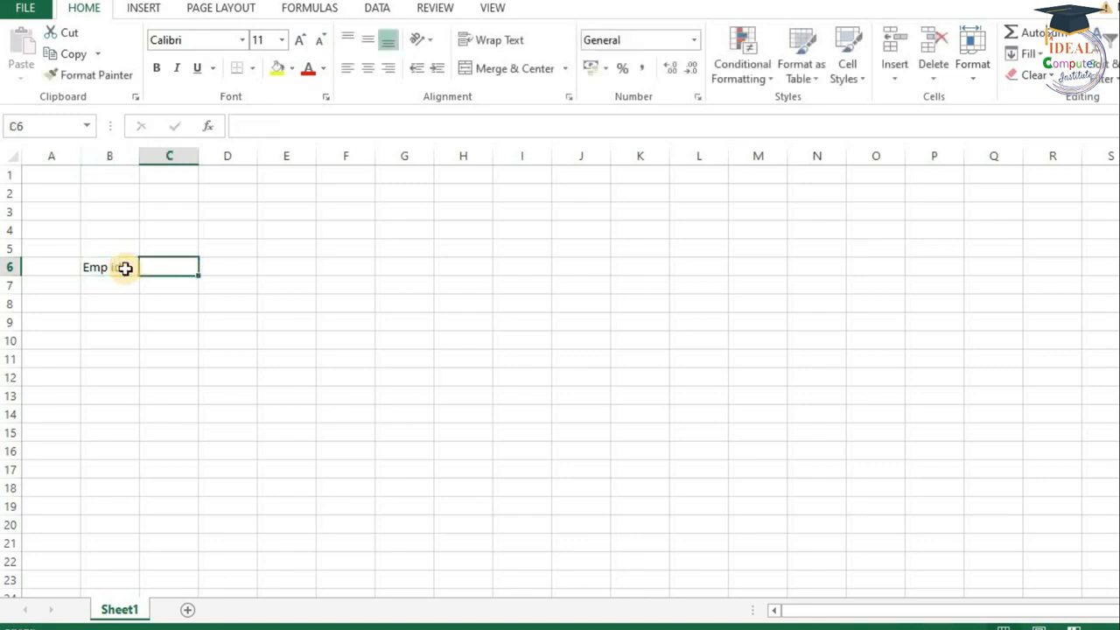
pyautogui.write('Name')
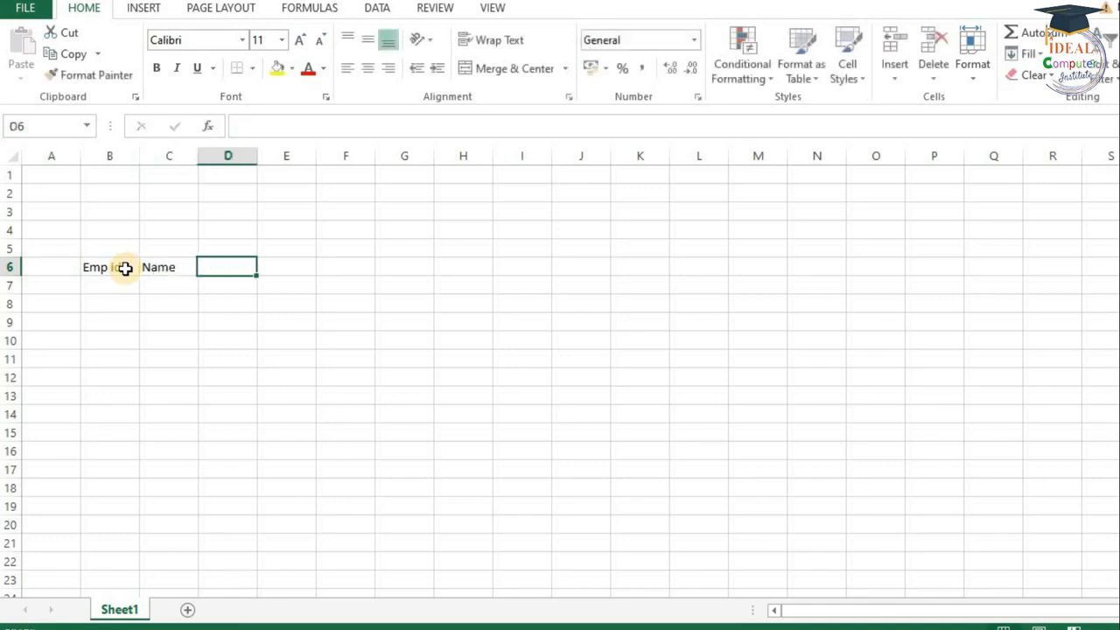
pyautogui.press('Tab')
pyautogui.write('E')
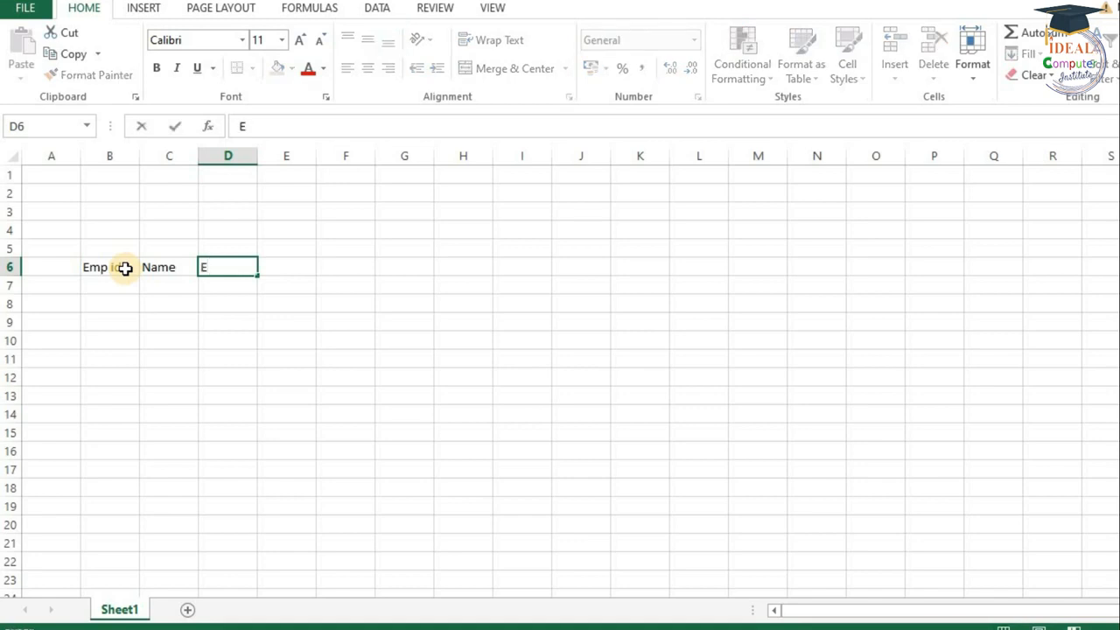
pyautogui.write('mail')
pyautogui.press('Tab')
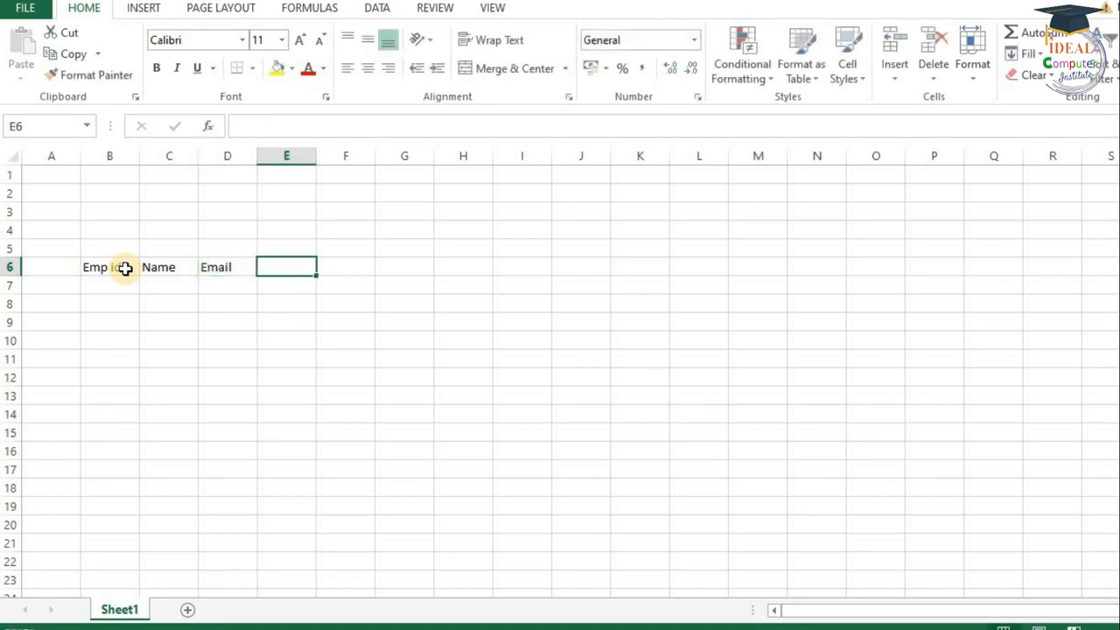
# Step: Enter the headings designation in E6 and Basic Salary in F6
pyautogui.write('Sew')
pyautogui.press('BackSpace')
pyautogui.press('BackSpace')
pyautogui.press('BackSpace')
pyautogui.write('designation')
pyautogui.click(371, 267)
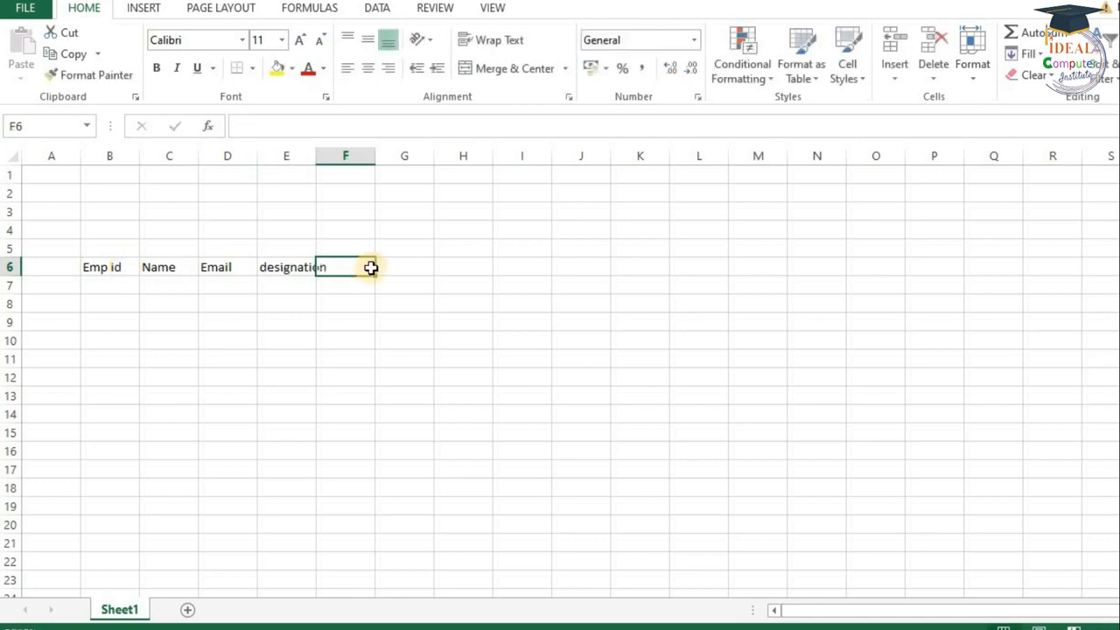
pyautogui.write('Bas')
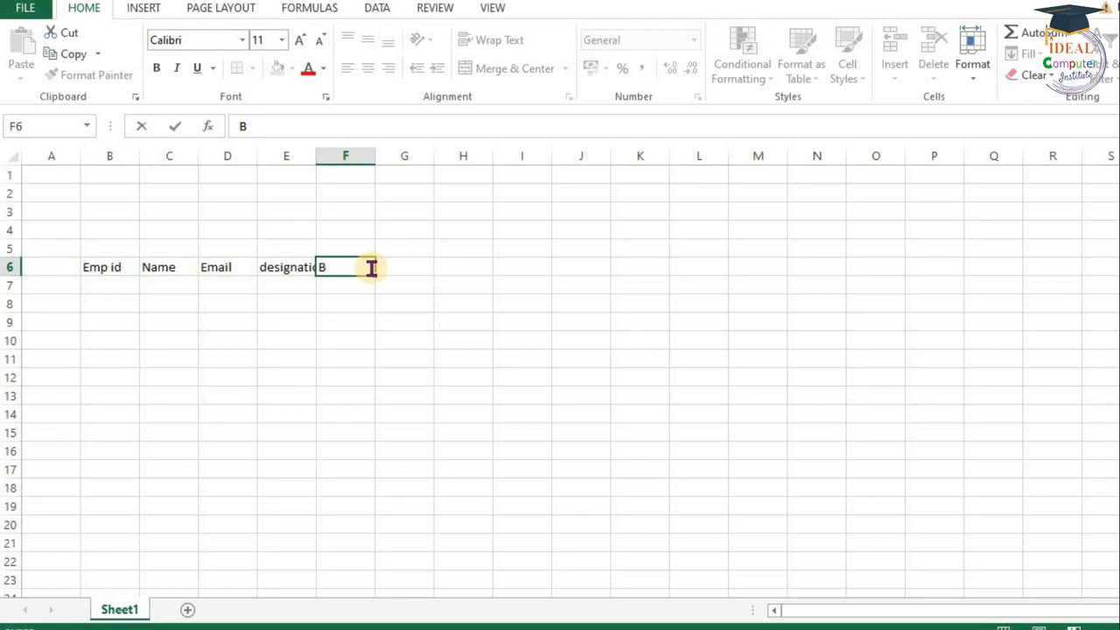
pyautogui.write('ic Salary')
pyautogui.press('Tab')
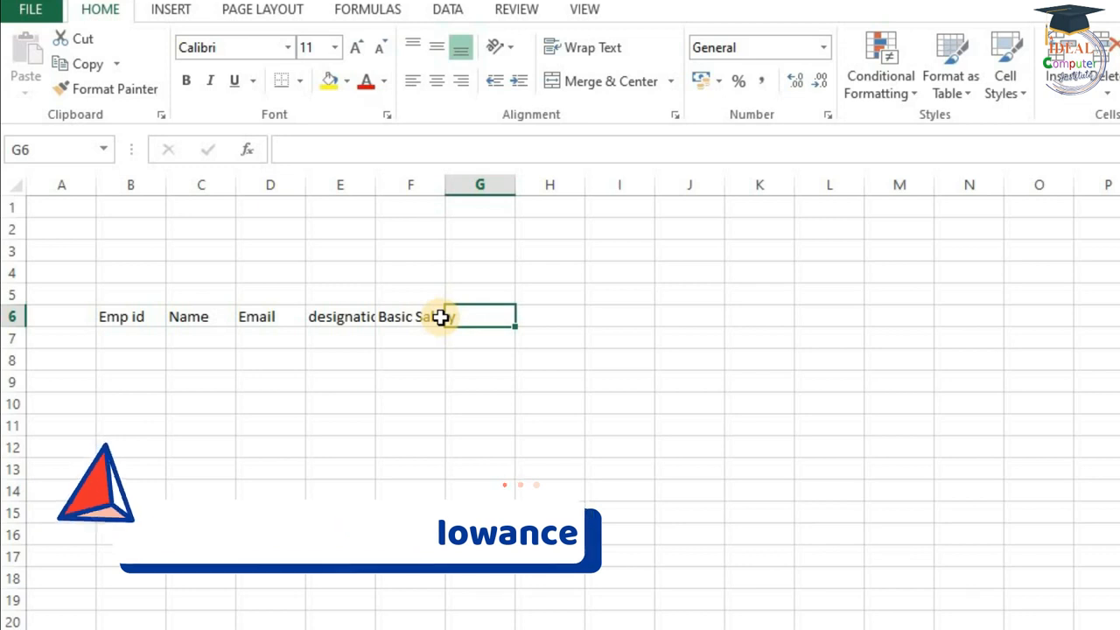
# Step: Enter the allowance headings Hra (4%) in G6 and da (3%) in H6
pyautogui.write('Hra')
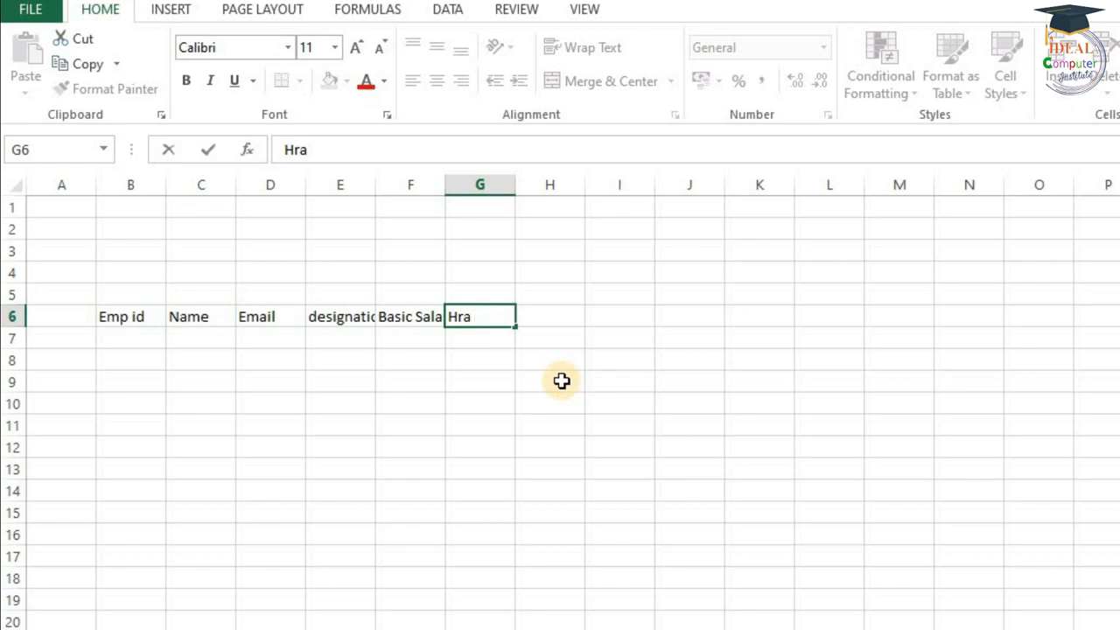
pyautogui.write('(4%)')
pyautogui.press('Tab')
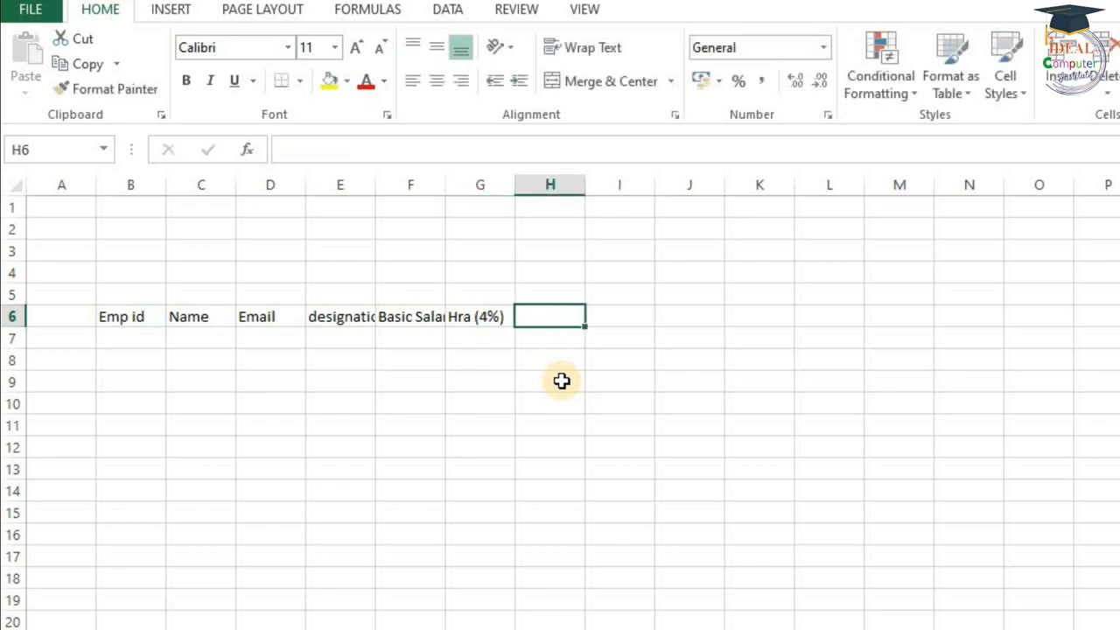
pyautogui.write('da')
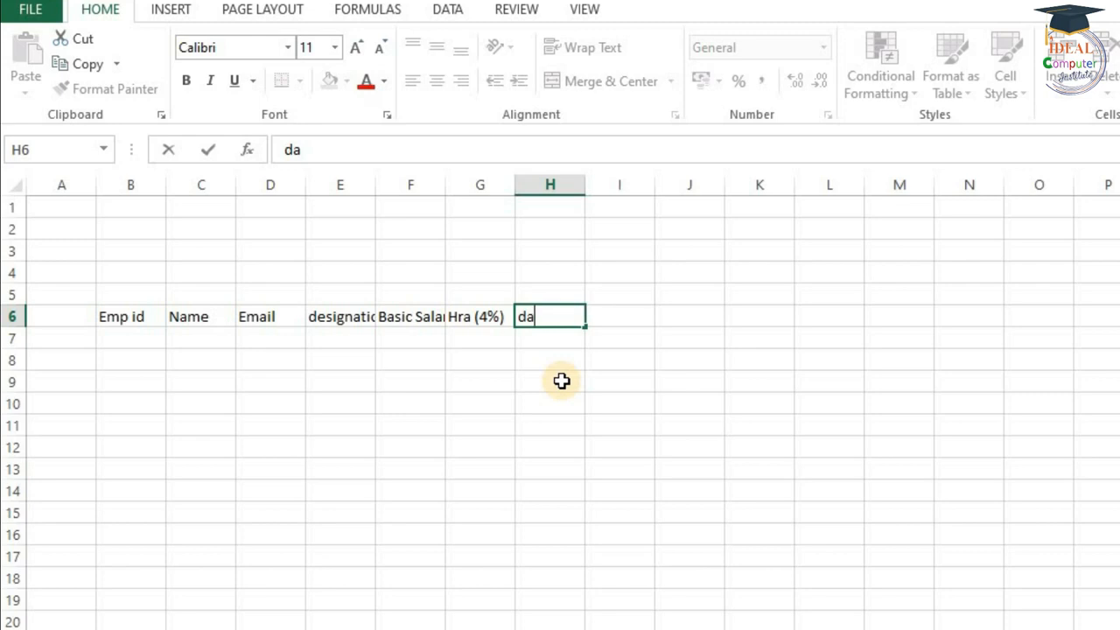
pyautogui.write(' (3%)')
pyautogui.press('Tab')
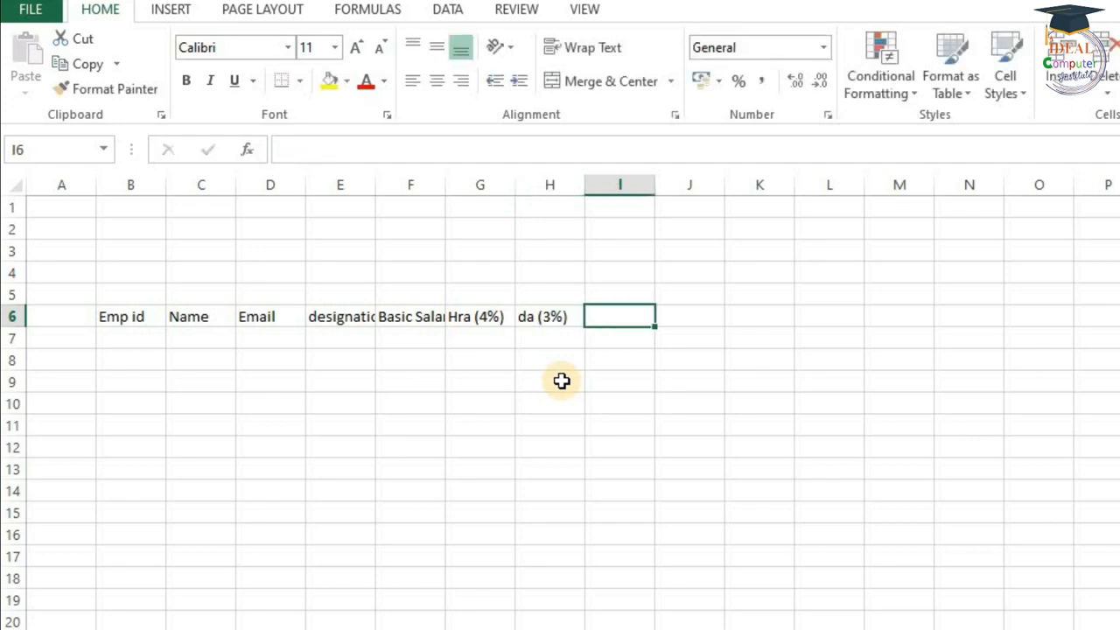
# Step: Enter the allowance headings ma(6%) in I6 and ta(3.5%) in J6
pyautogui.write('M.A')
pyautogui.press('BackSpace')
pyautogui.press('BackSpace')
pyautogui.press('BackSpace')
pyautogui.write('ma')
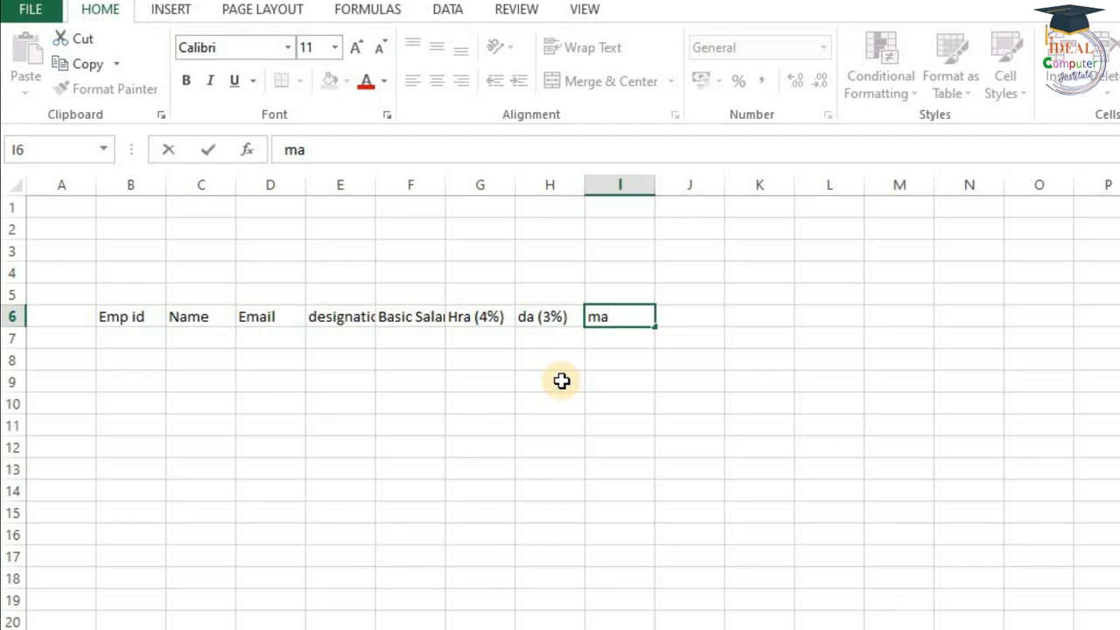
pyautogui.write('(6%)')
pyautogui.press('Tab')
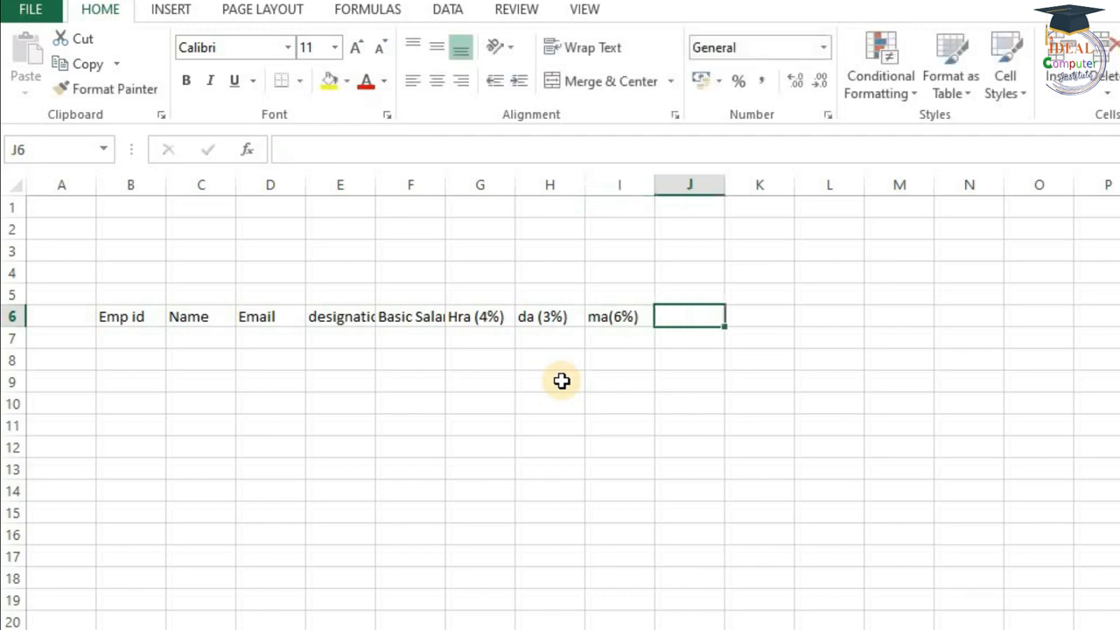
pyautogui.write('ta')
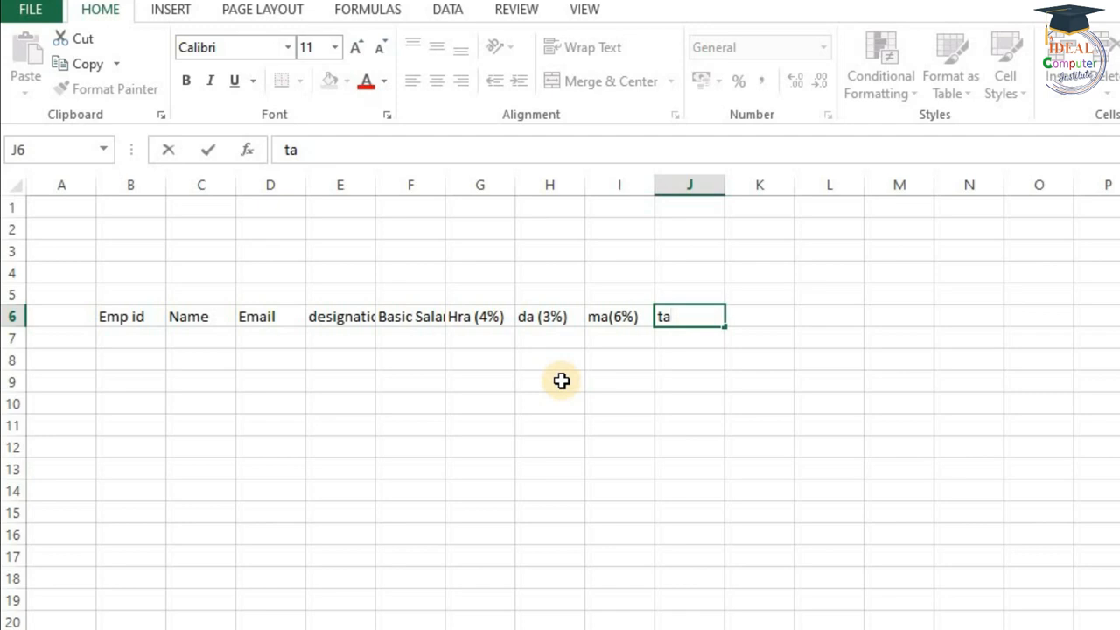
pyautogui.write('(3.5')
pyautogui.write('%)')
pyautogui.press('Tab')
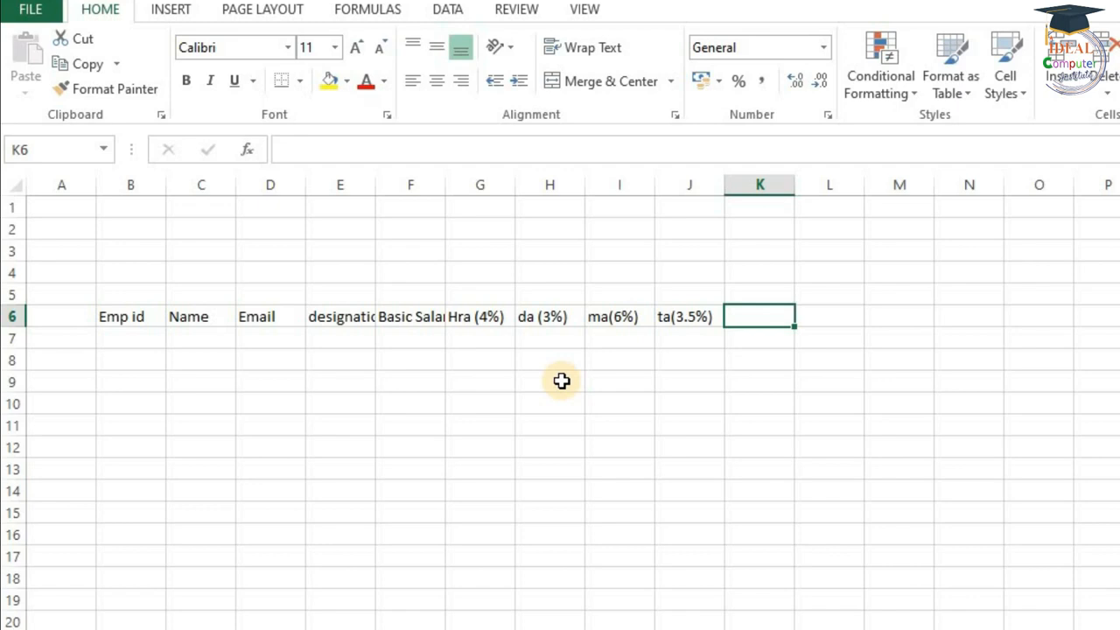
# Step: Enter the headings Gross Salary in K6 and Pf(12%) in L6
pyautogui.write('Gro')
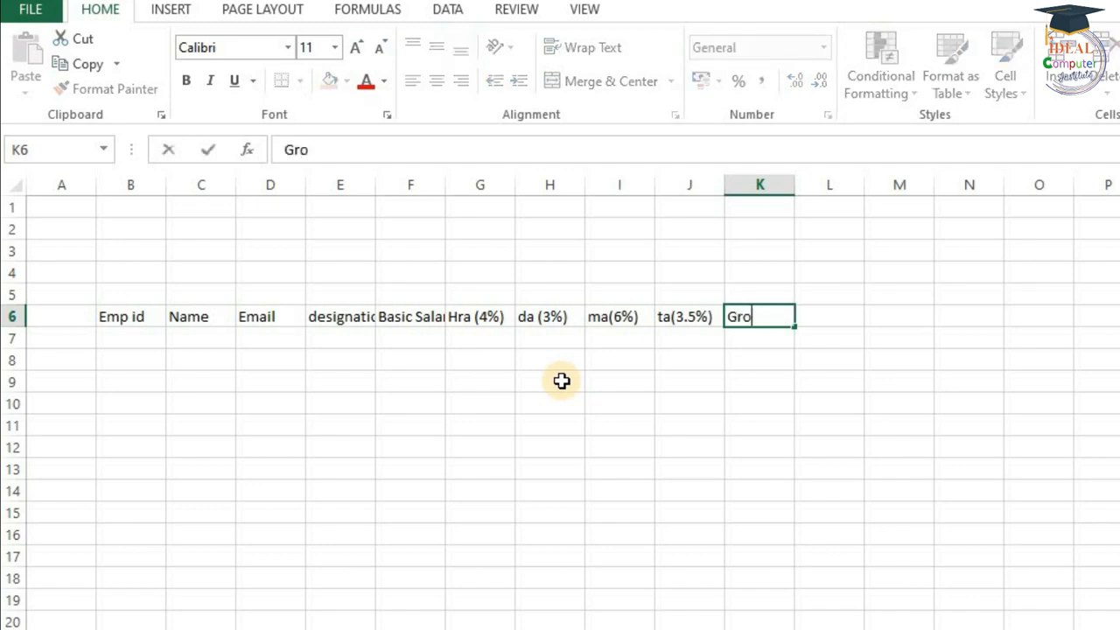
pyautogui.write('ss Salary')
pyautogui.press('Tab')
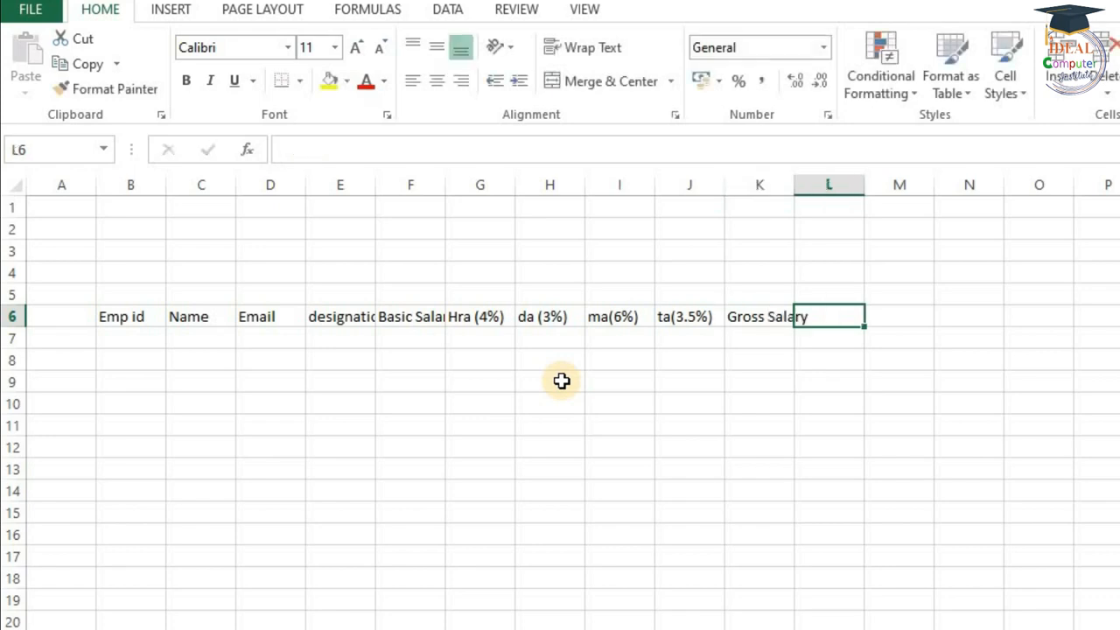
pyautogui.write('Pf')
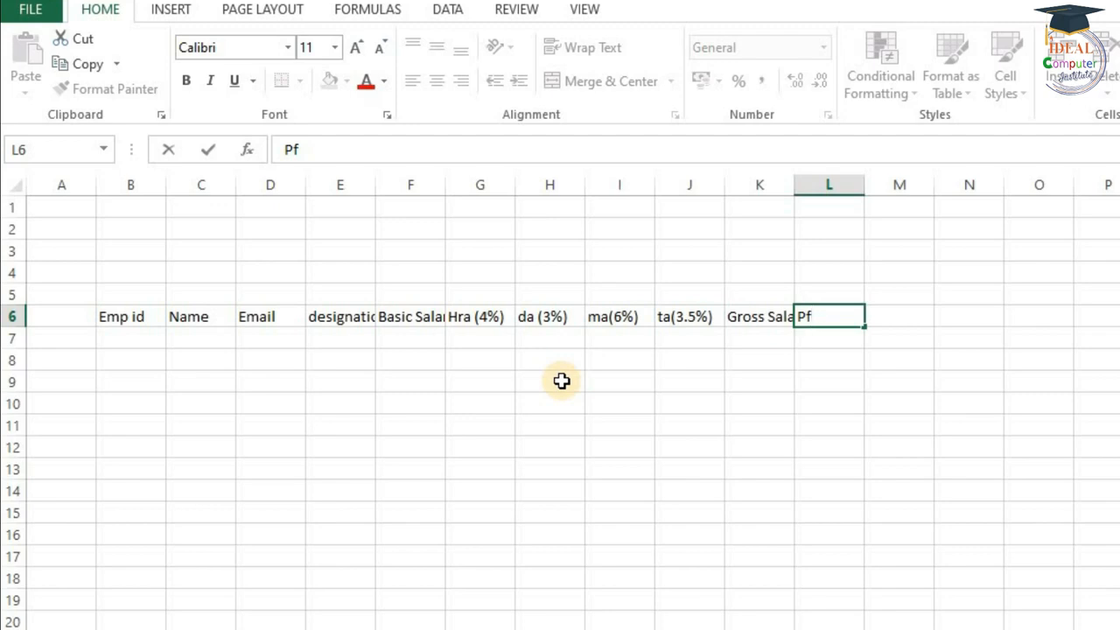
pyautogui.write('(12%)')
pyautogui.press('Tab')
# Step: Enter the headings ESI(3%) in M6 and Net salary in N6
pyautogui.write('ESI')
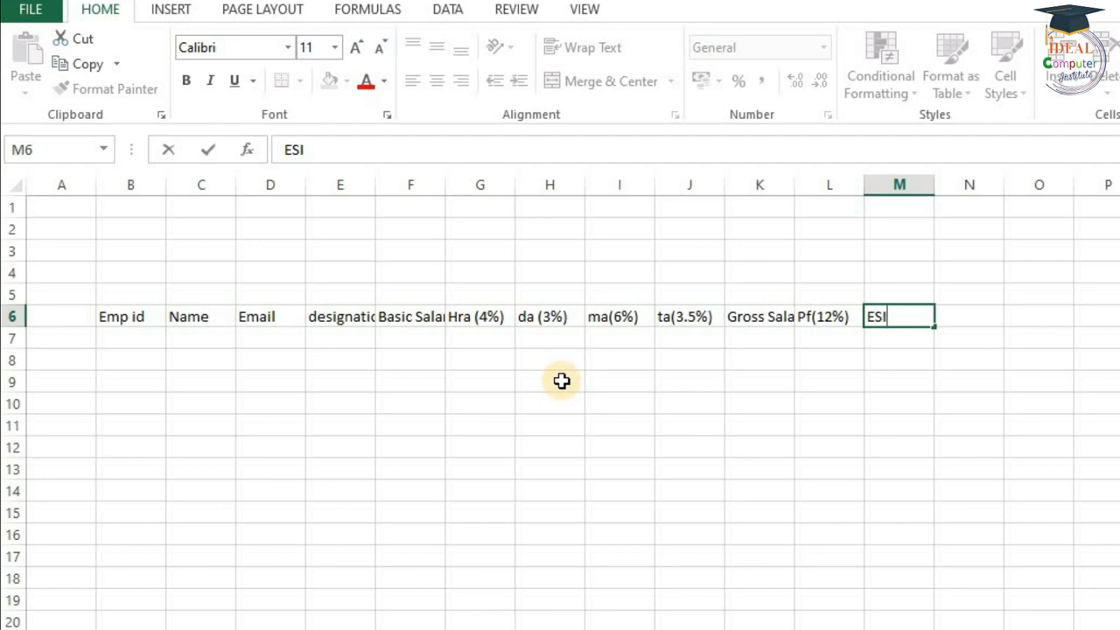
pyautogui.write('(3%)')
pyautogui.press('Tab')
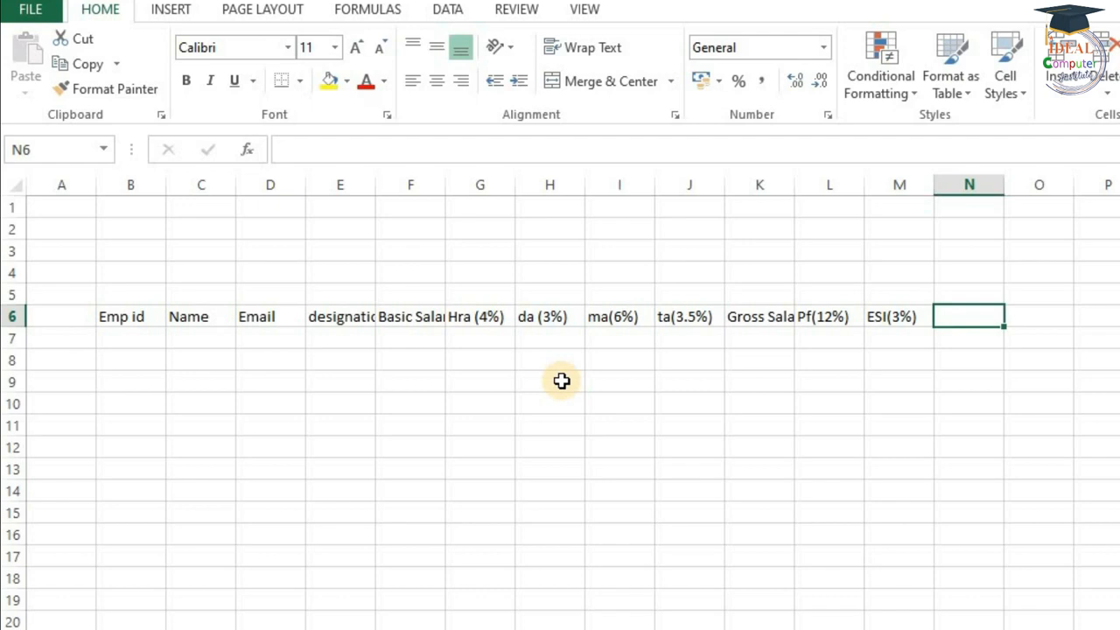
pyautogui.write('Net')
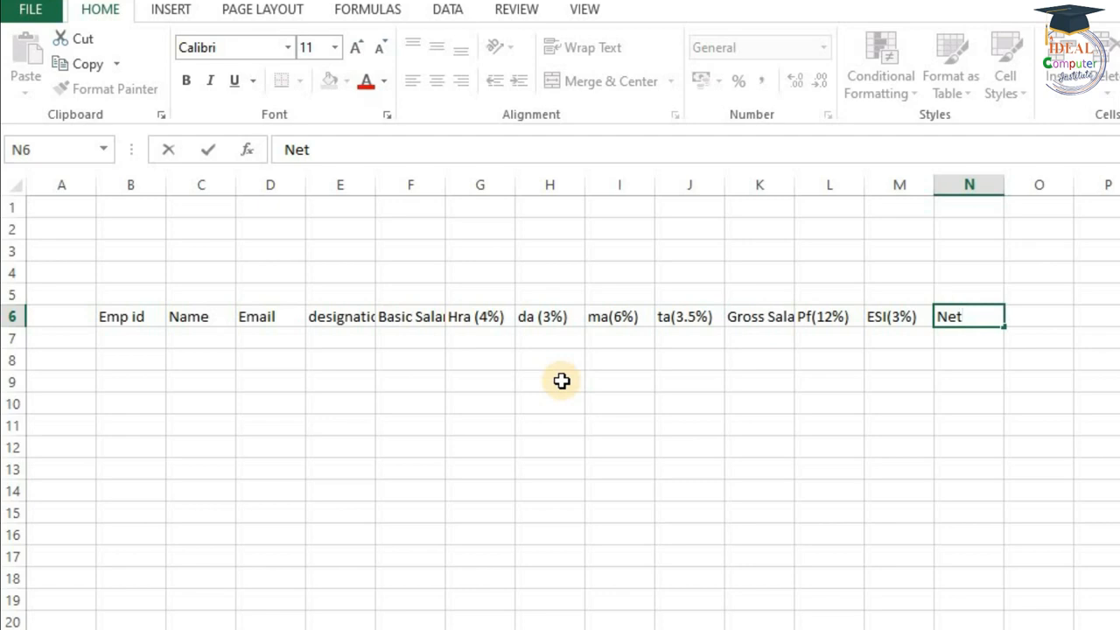
pyautogui.write(' salary')
pyautogui.press('Return')
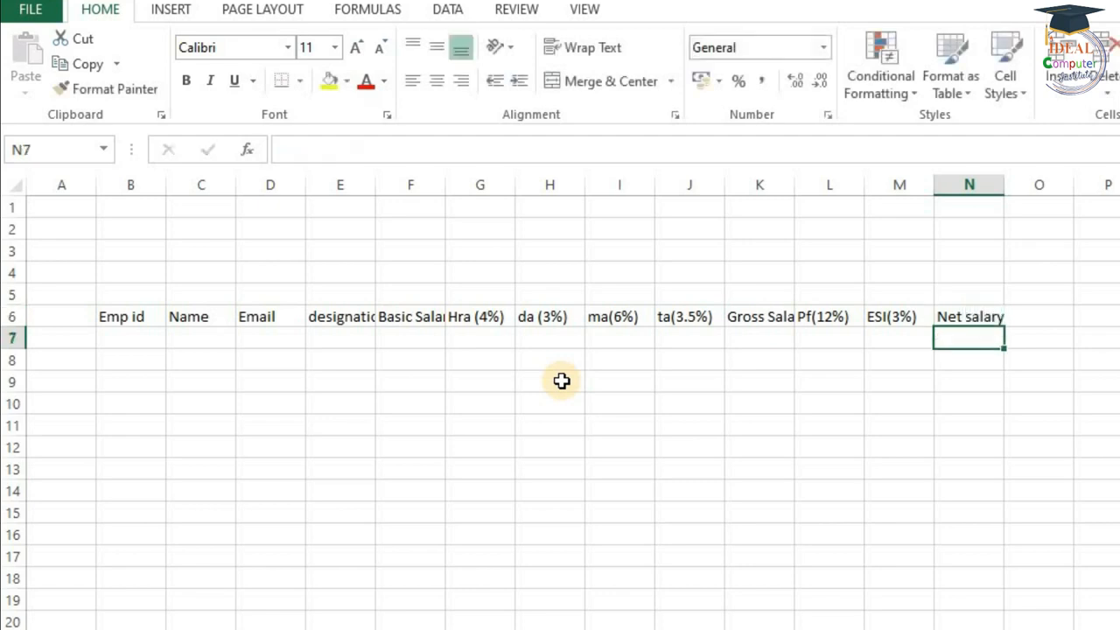
# Step: Enter the headings Overtime in O6 and perday salary in P6
pyautogui.press('Up')
pyautogui.press('Right')
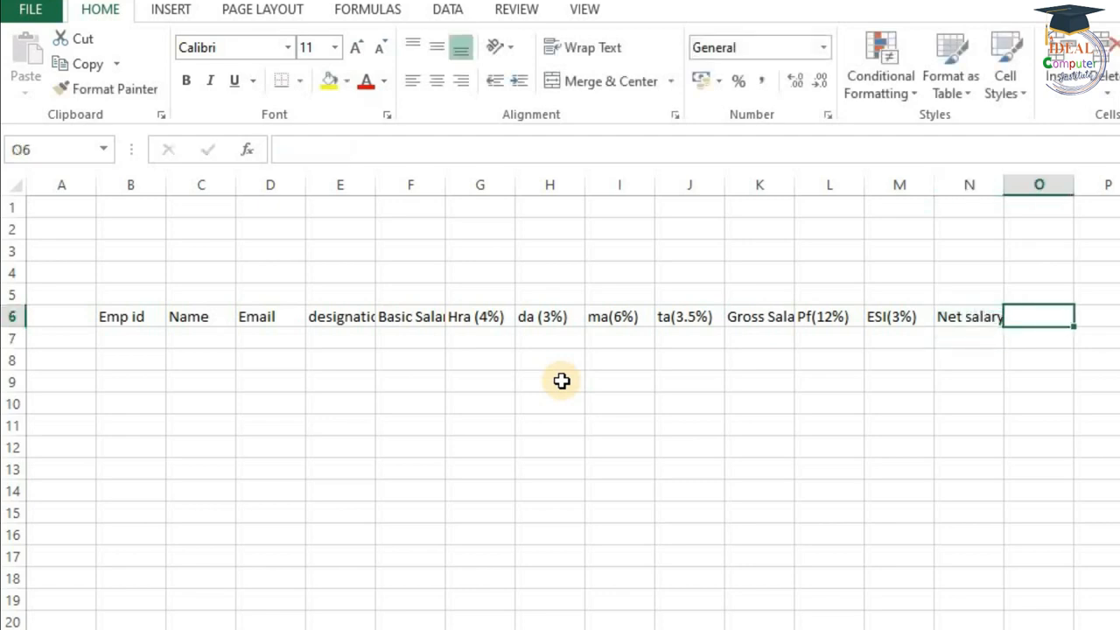
pyautogui.write('Overtime')
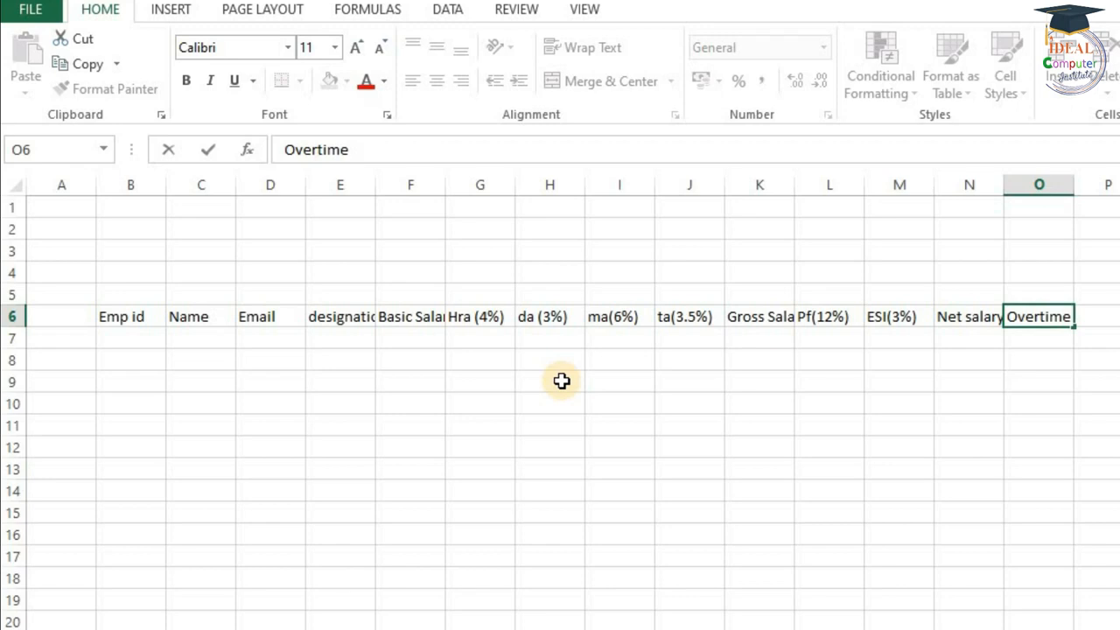
pyautogui.press('Tab')
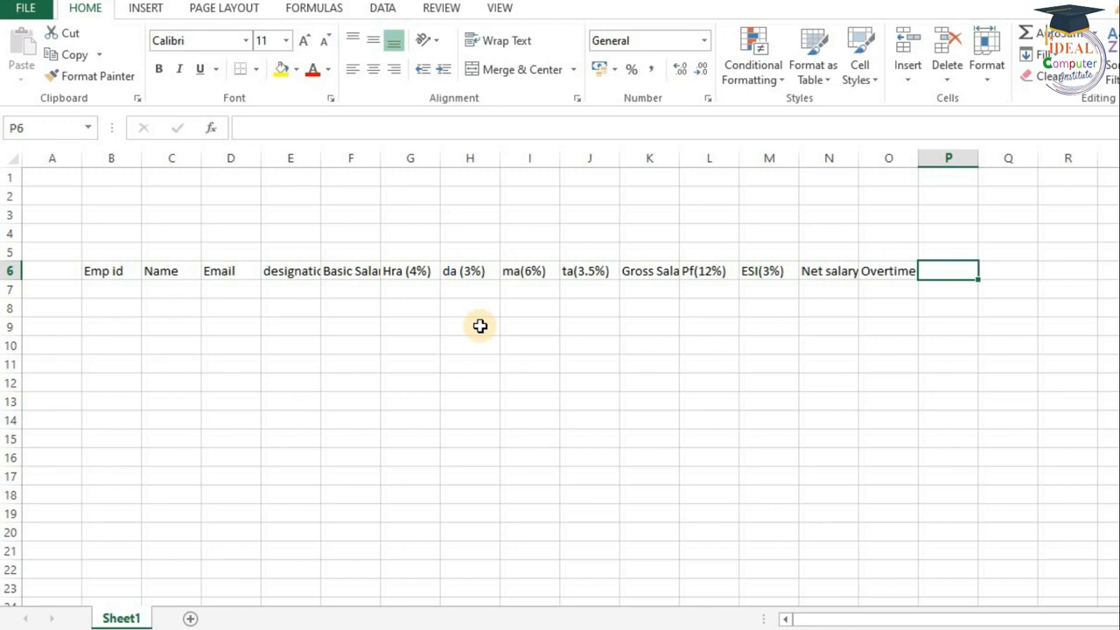
pyautogui.write('per')
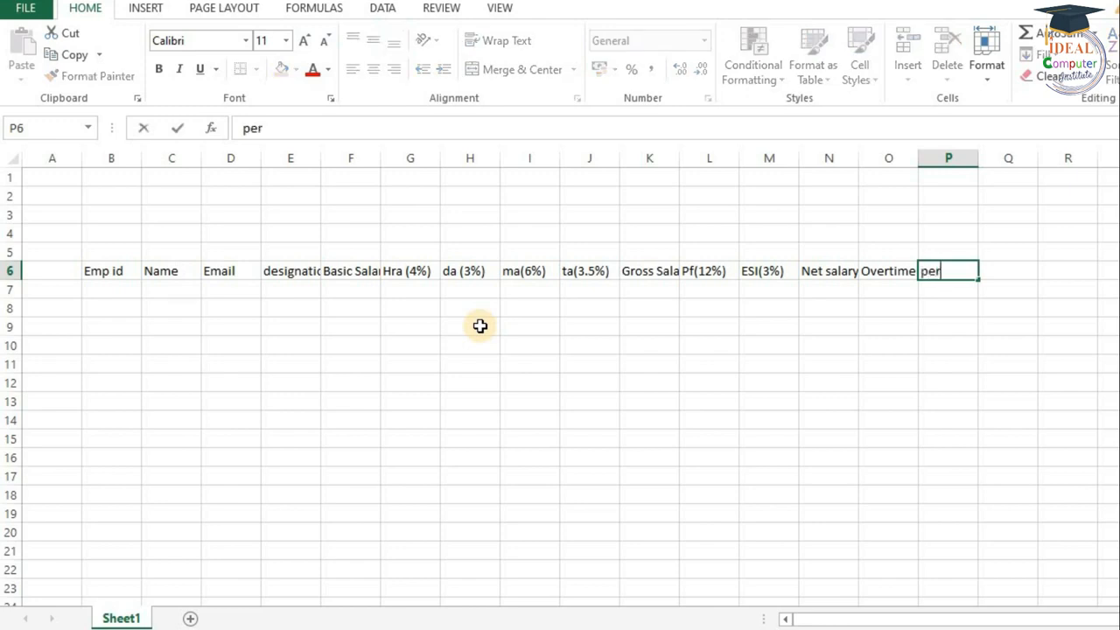
pyautogui.write('day salary')
pyautogui.press('Tab')
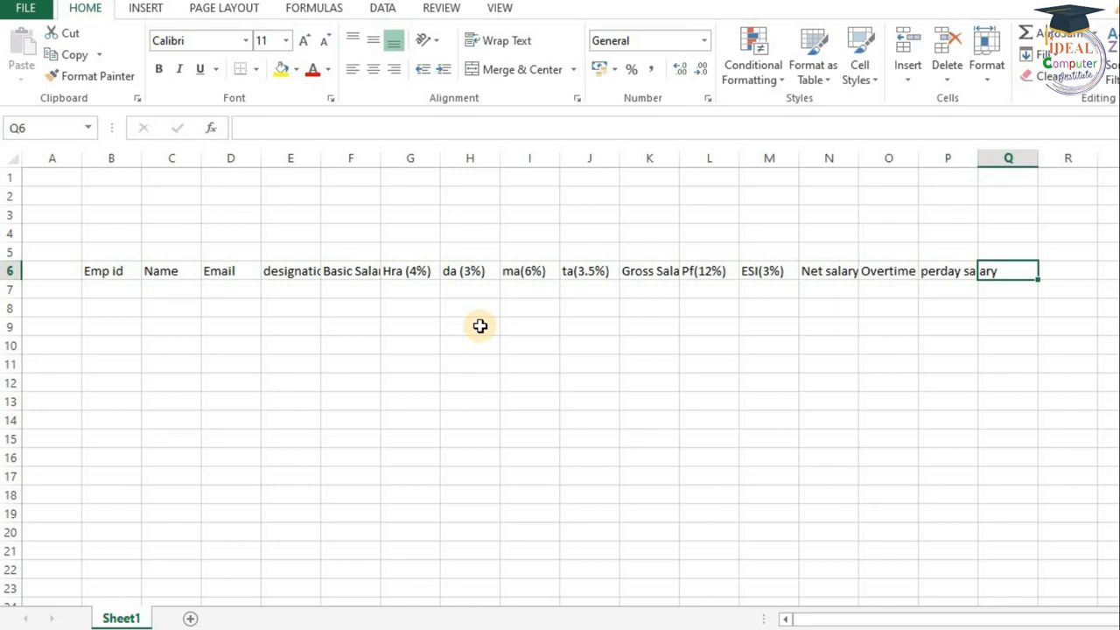
# Step: Enter the headings Per hr salary in Q6 and Overtime Salary in R6
pyautogui.write('P')
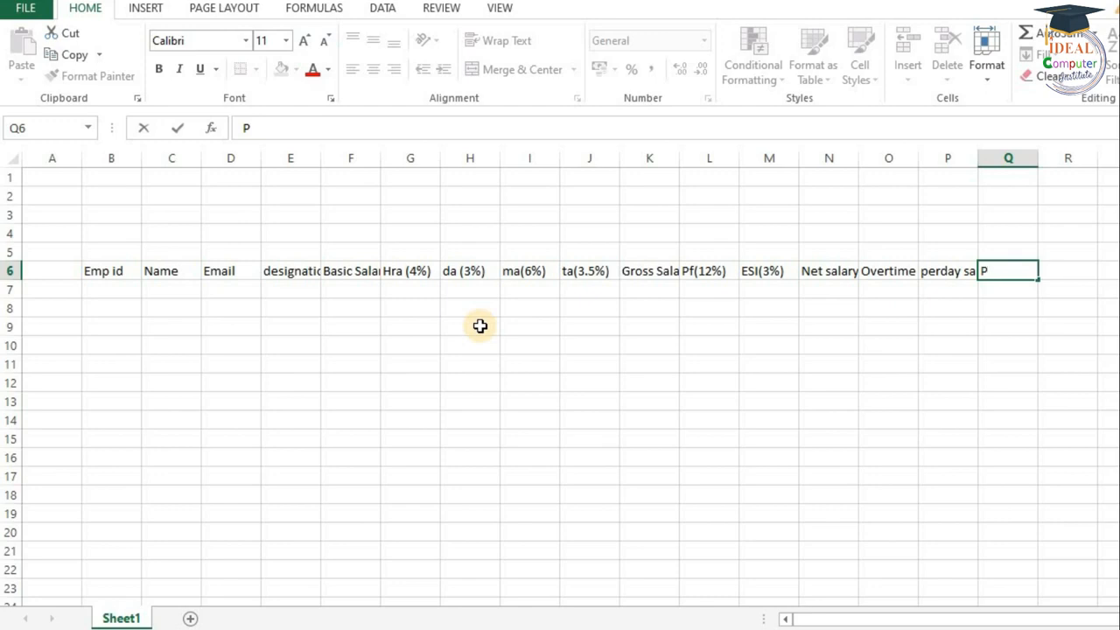
pyautogui.write('er hr salary')
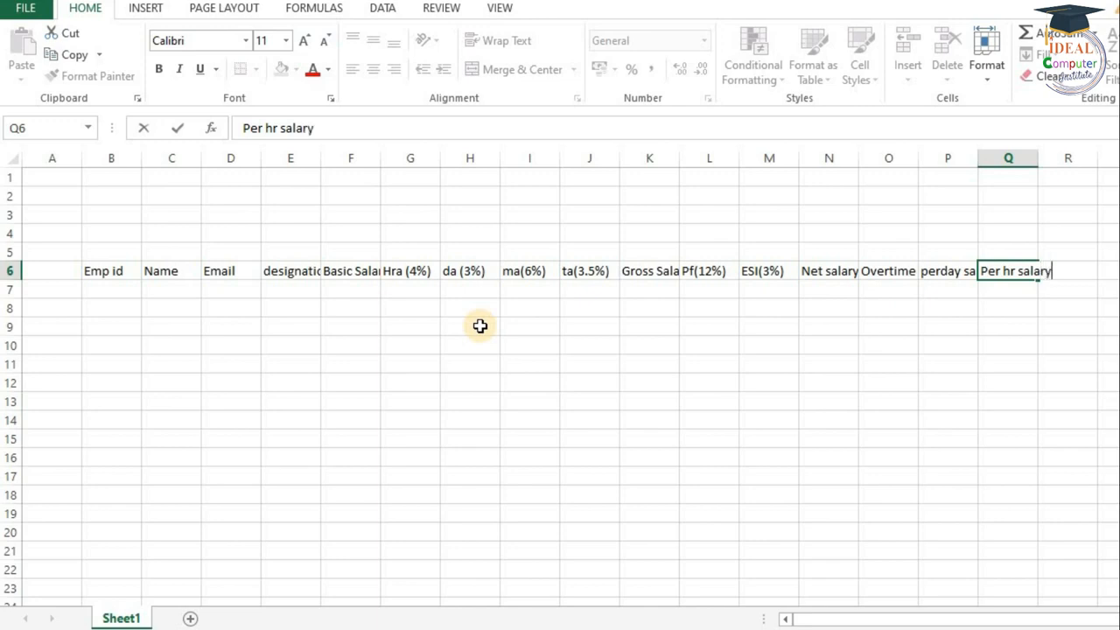
pyautogui.press('Tab')
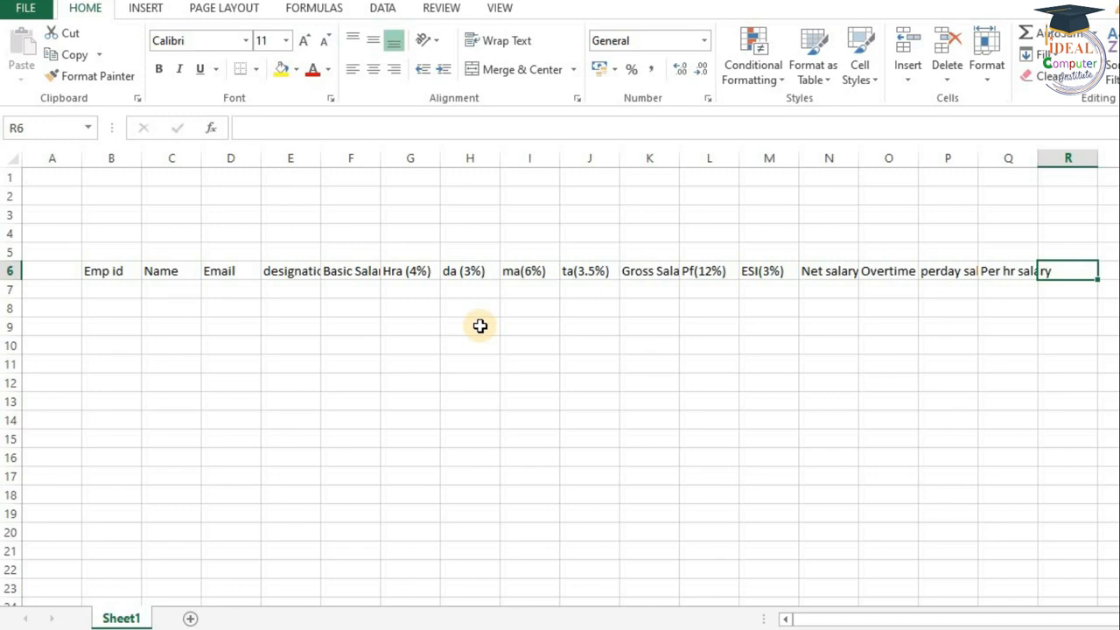
pyautogui.write('Over')
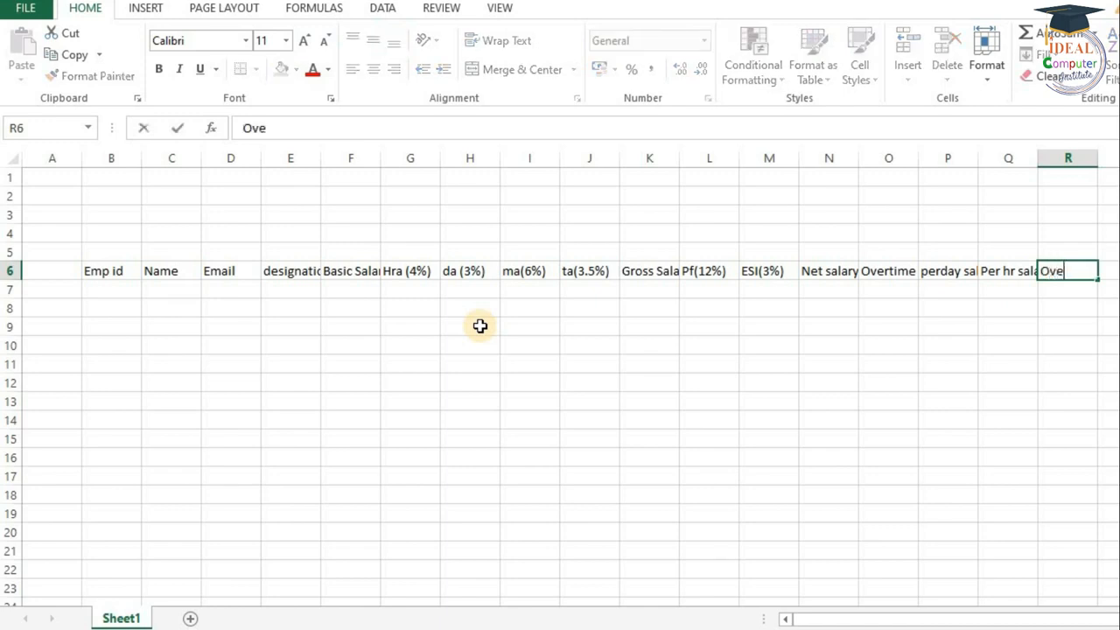
pyautogui.write('time Salary')
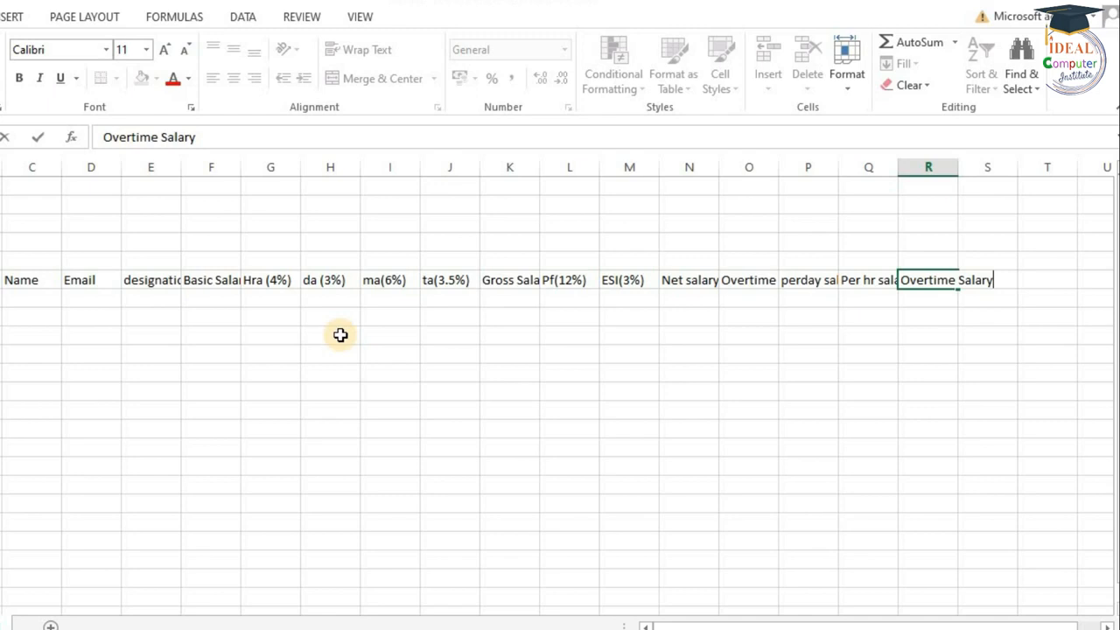
pyautogui.press('Tab')
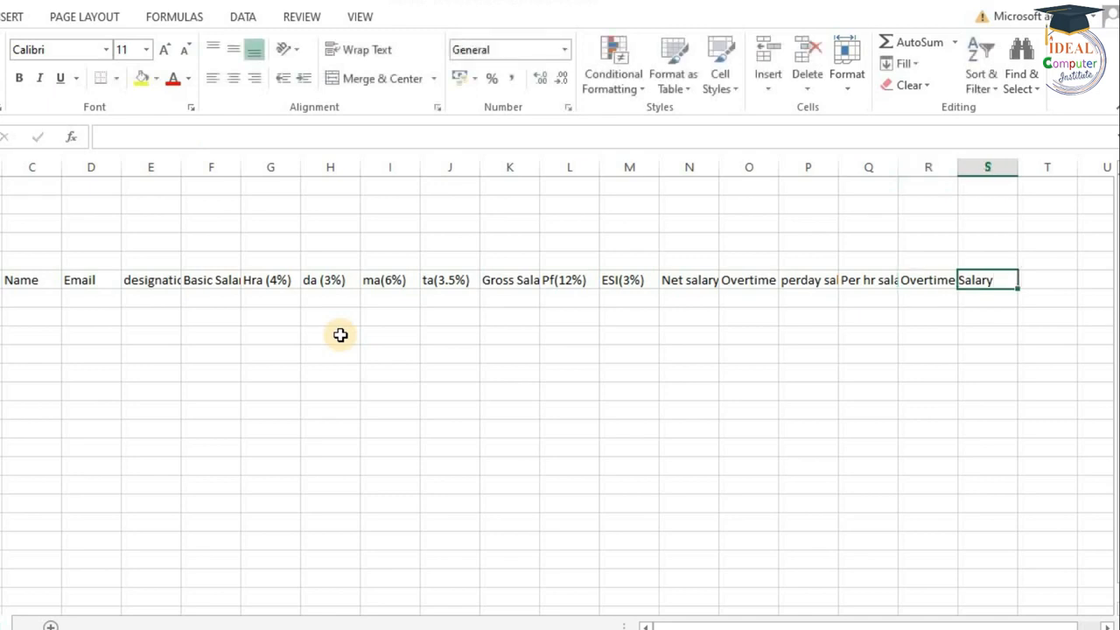
# Step: Enter the final heading, Salary in hand, in S6
pyautogui.write('S')
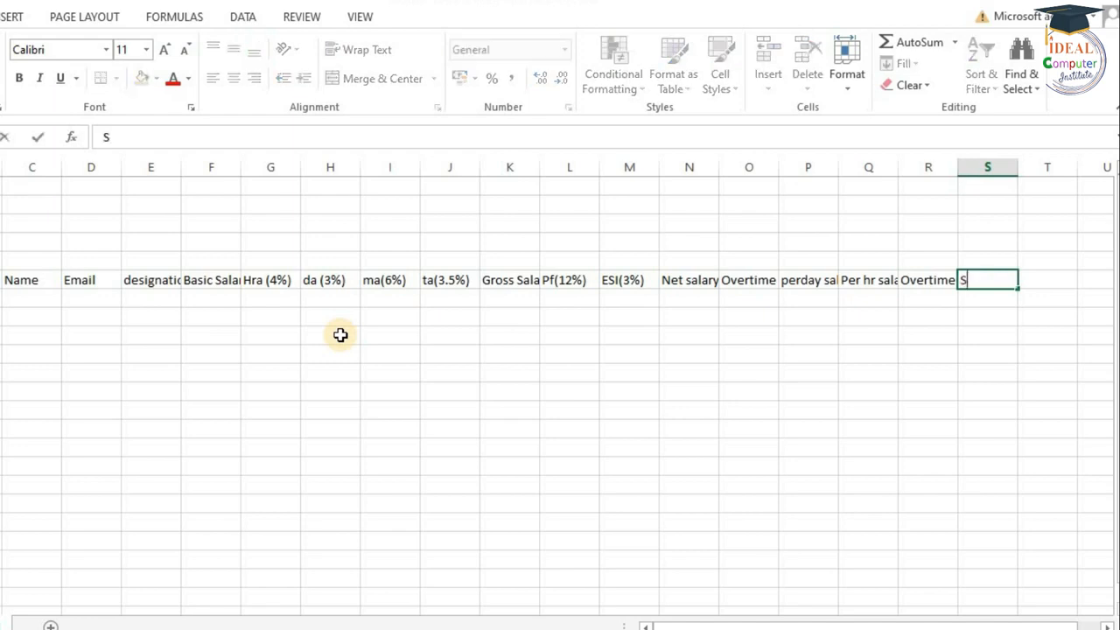
pyautogui.write('alry')
pyautogui.press('BackSpace')
pyautogui.press('BackSpace')
pyautogui.write('ary in')
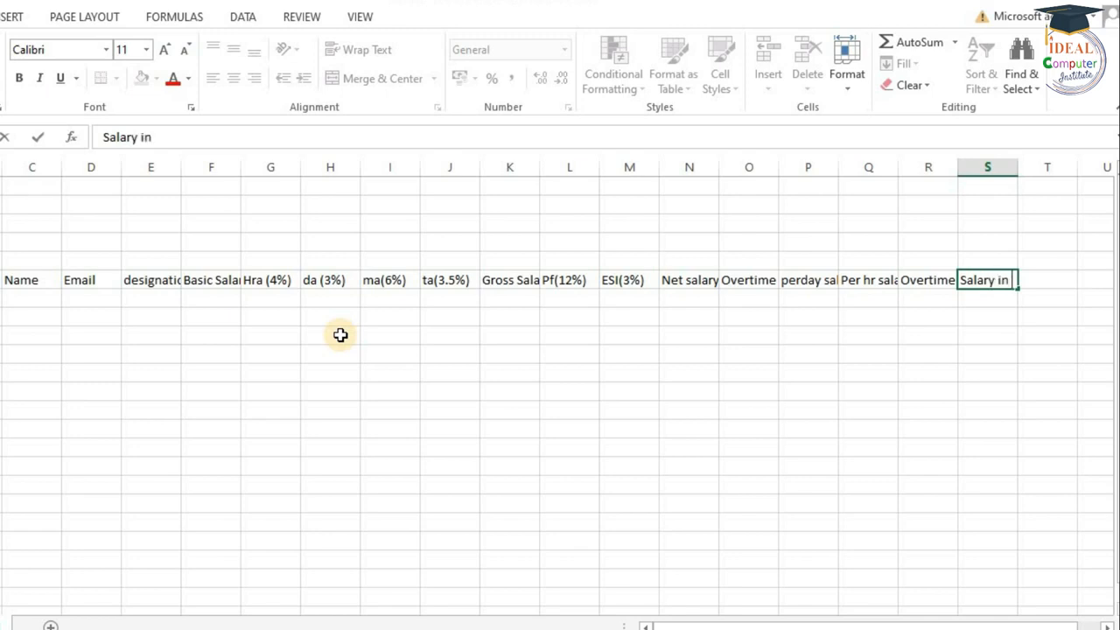
pyautogui.write(' hand')
pyautogui.press('Return')
pyautogui.press('Left')
pyautogui.press('Left')
pyautogui.press('Left')
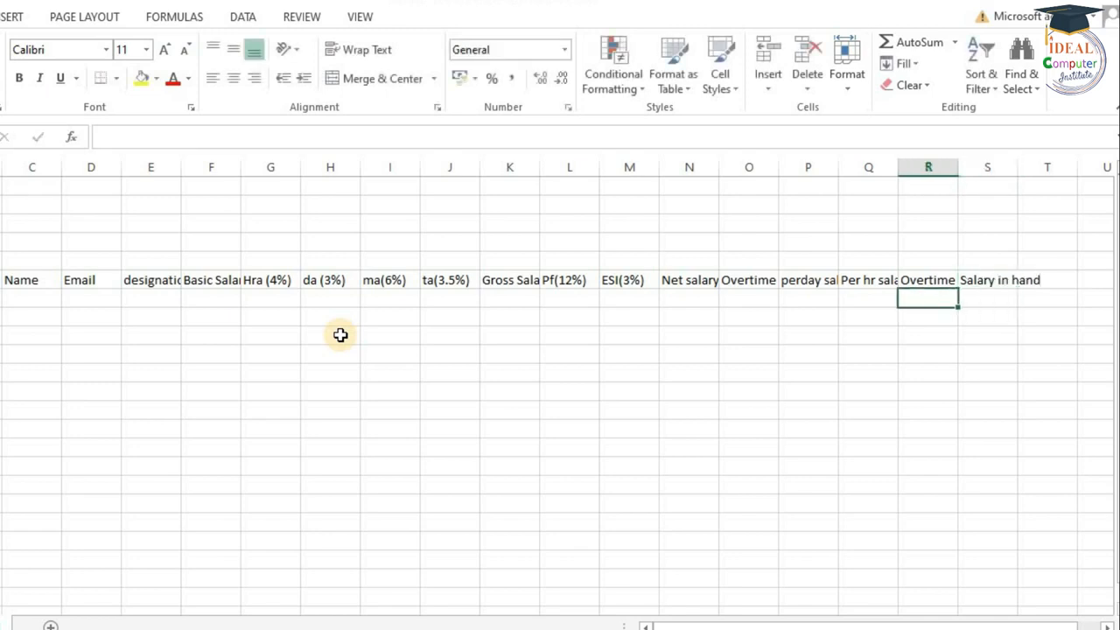
pyautogui.press('Left')
pyautogui.press('Left')
pyautogui.press('Left')
pyautogui.press('Left')
pyautogui.press('Left')
pyautogui.press('Left')
pyautogui.press('Left')
pyautogui.press('Left')
pyautogui.press('Left')
pyautogui.press('Left')
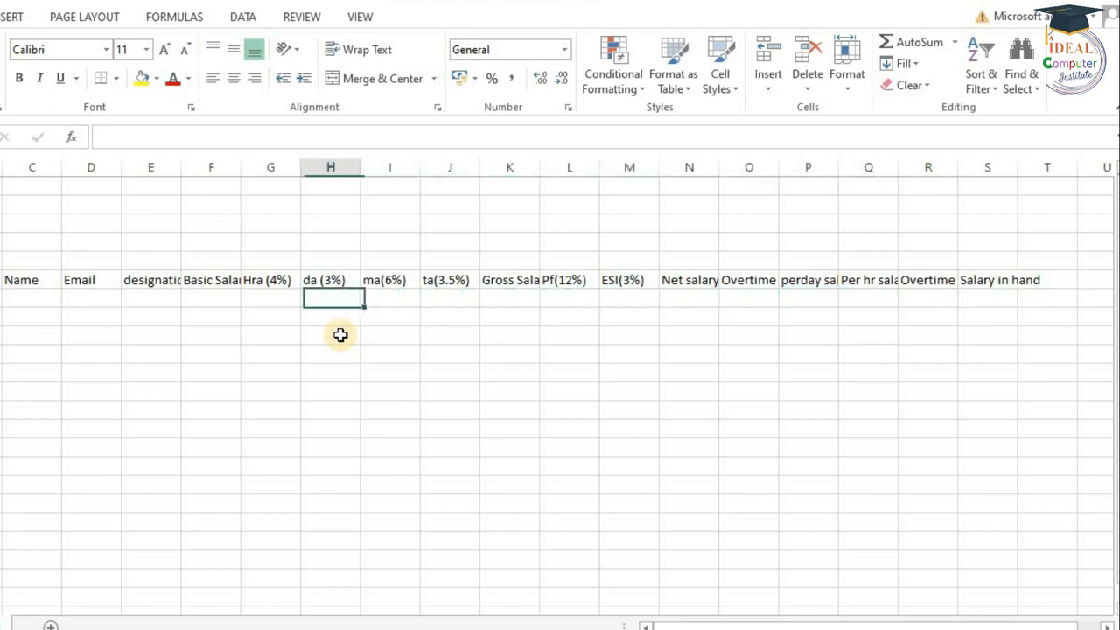
pyautogui.press('Left')
pyautogui.press('Left')
pyautogui.press('Left')
pyautogui.press('Left')
pyautogui.press('Up')
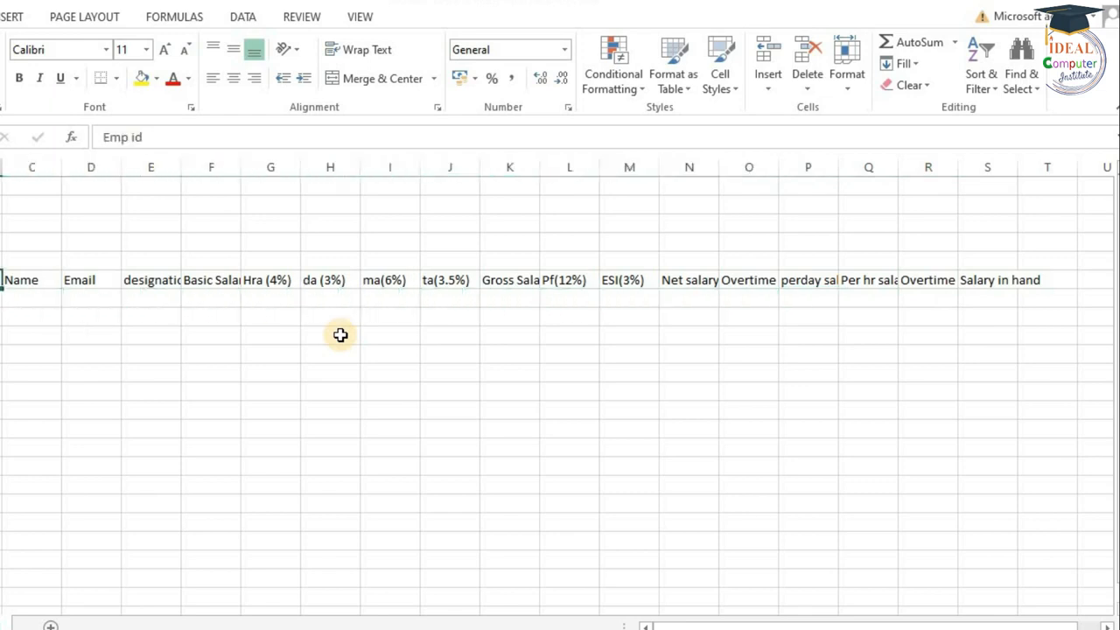
# Step: Fit the widths of columns E through K to their headings, from designation to Gross Salary
pyautogui.click(138, 282)
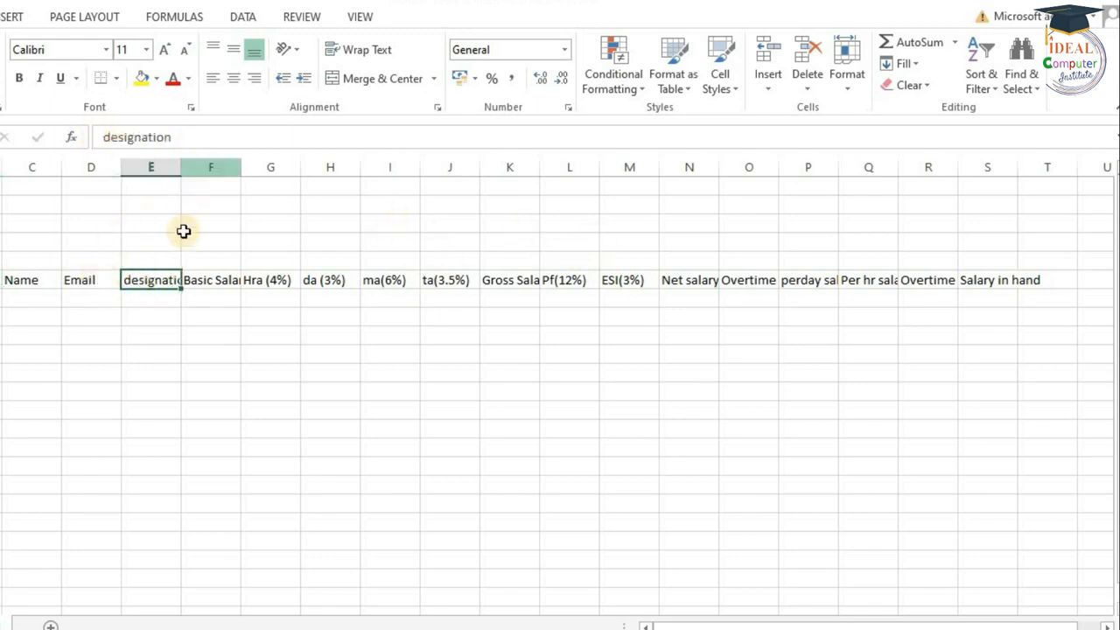
pyautogui.doubleClick(181, 172)
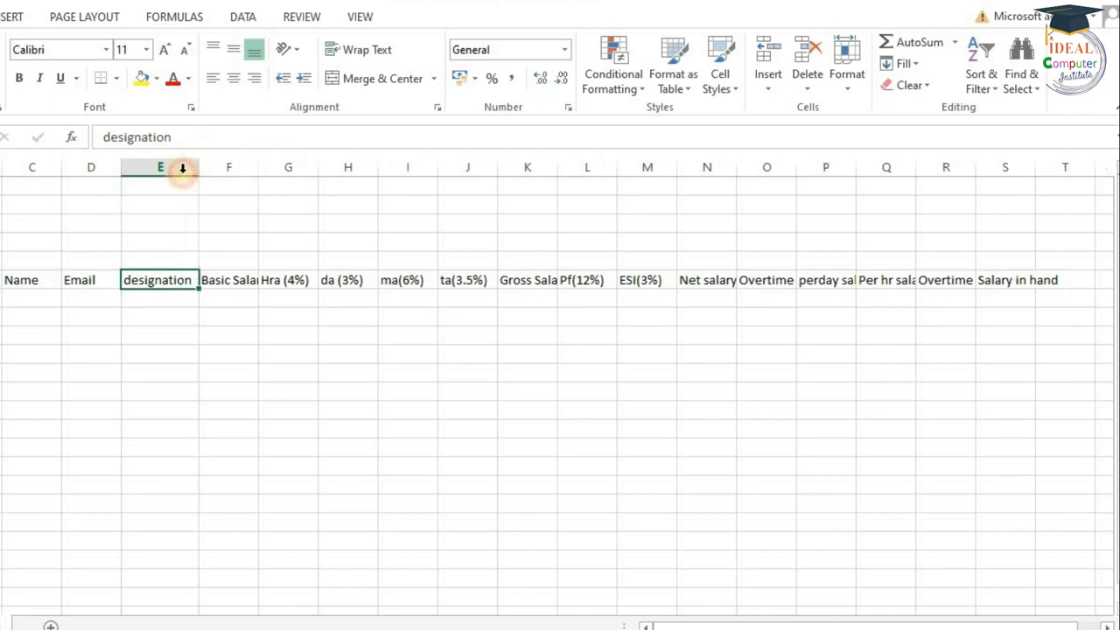
pyautogui.doubleClick(254, 172)
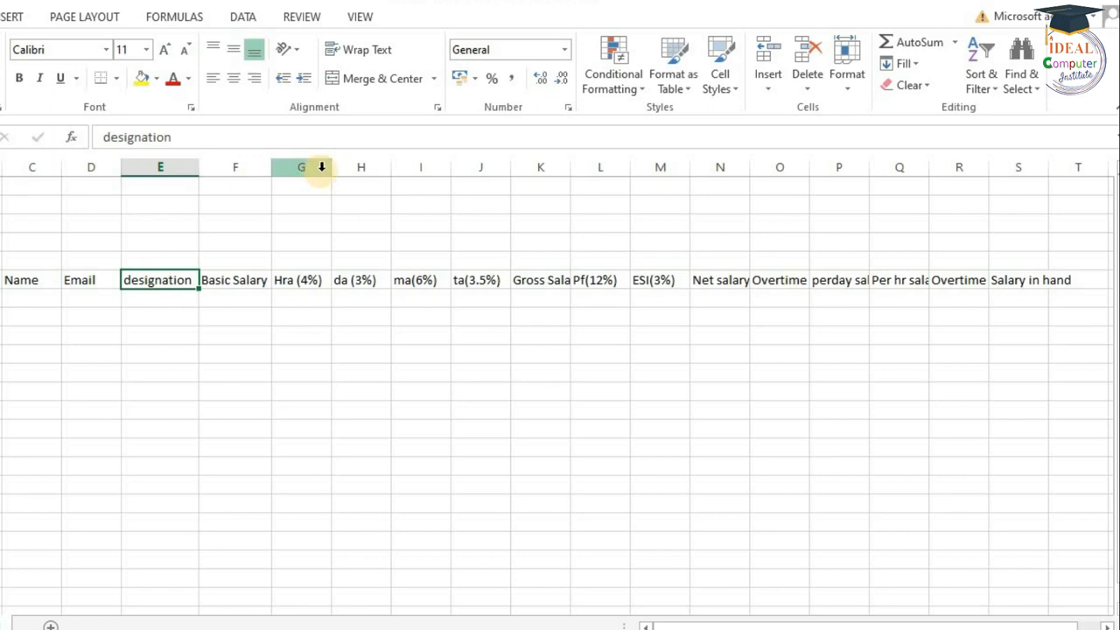
pyautogui.doubleClick(330, 172)
pyautogui.doubleClick(390, 166)
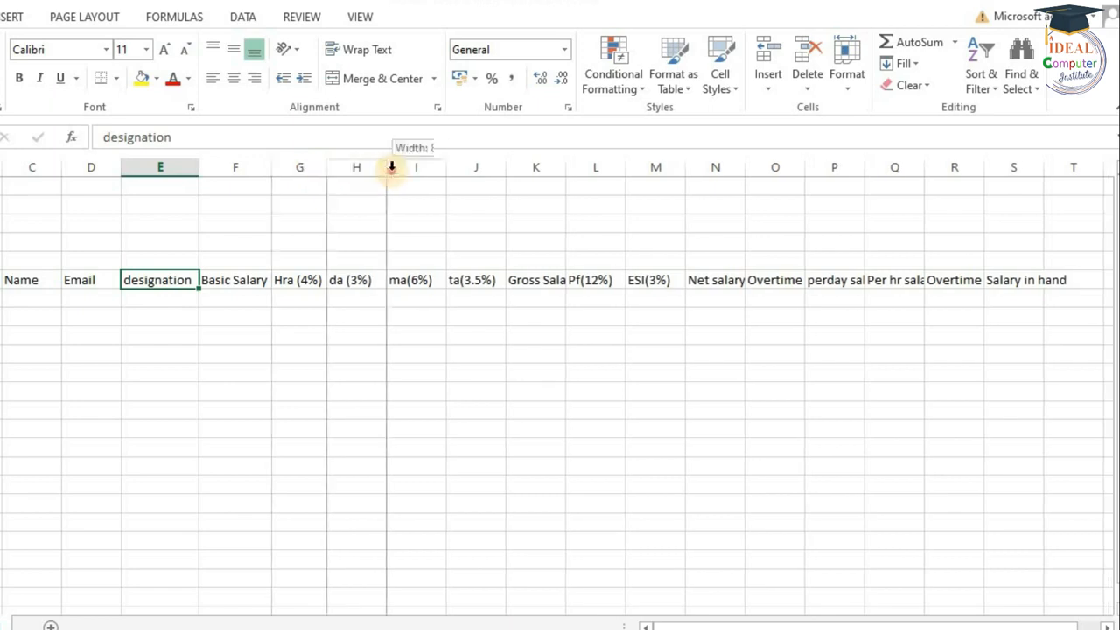
pyautogui.doubleClick(436, 166)
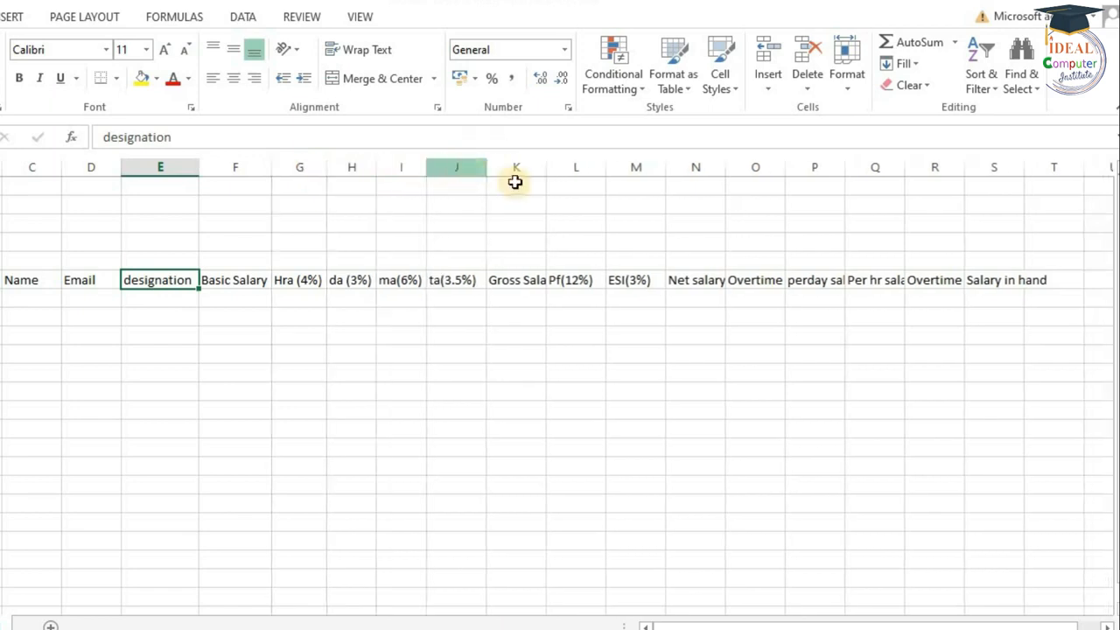
pyautogui.doubleClick(493, 167)
pyautogui.moveTo(547, 172); pyautogui.dragTo(607, 172)
pyautogui.click(610, 181)
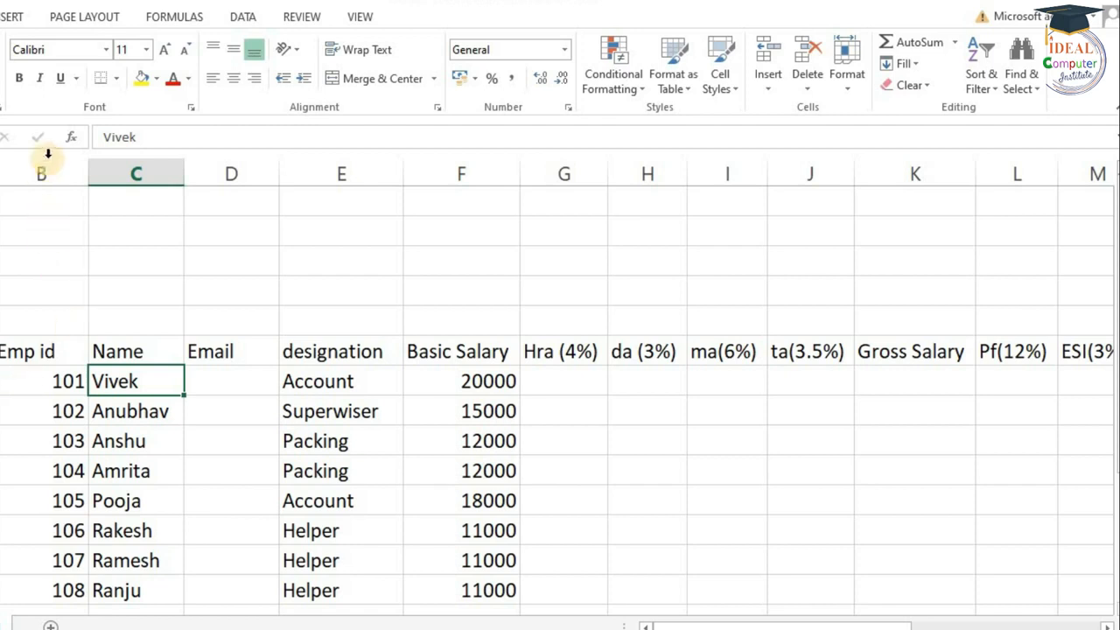
# Step: Examine the Emp id cells from B7 down to see how the employee numbers are generated
pyautogui.click(36, 382)
pyautogui.press('Down')
pyautogui.press('Down')
pyautogui.press('Down')
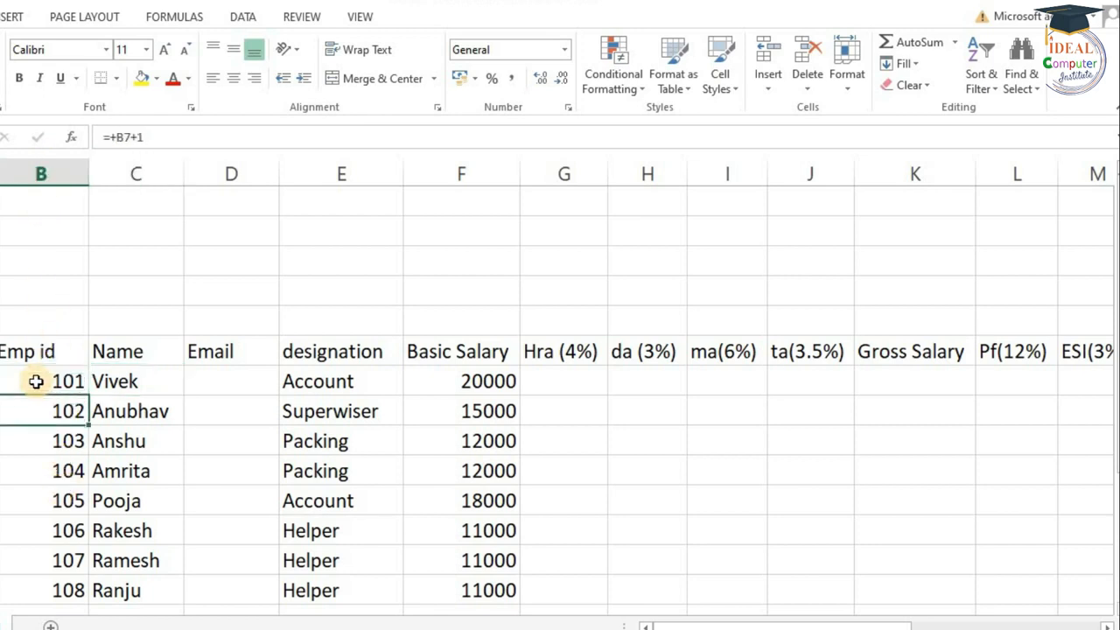
pyautogui.scroll(-3, 156, 391)
pyautogui.scroll(3, 207, 367)
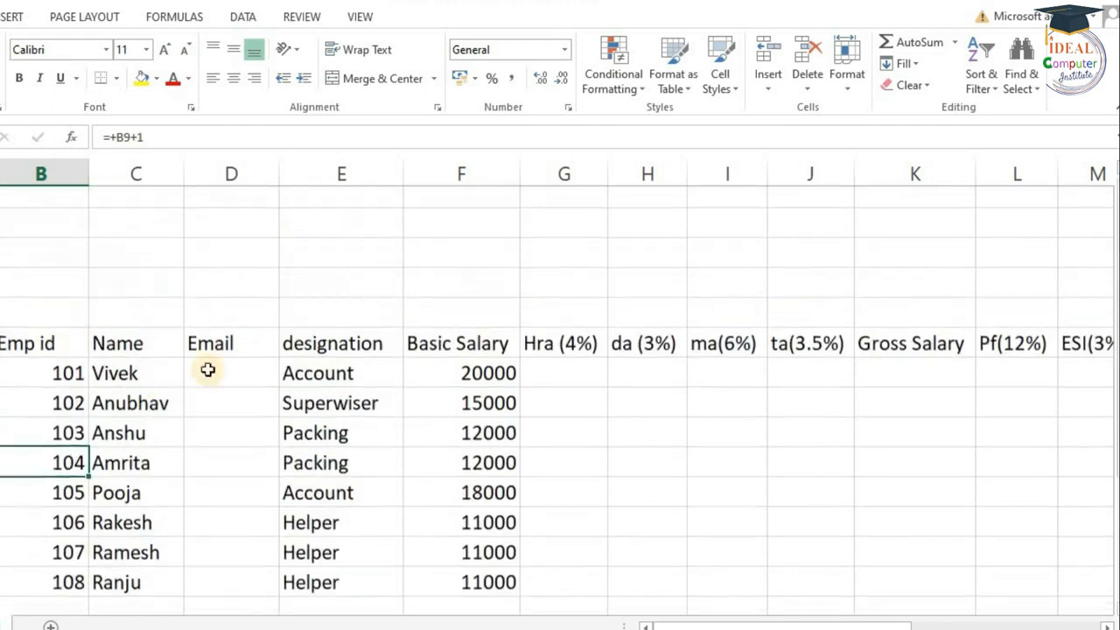
pyautogui.moveTo(1116, 273); pyautogui.dragTo(1116, 306)
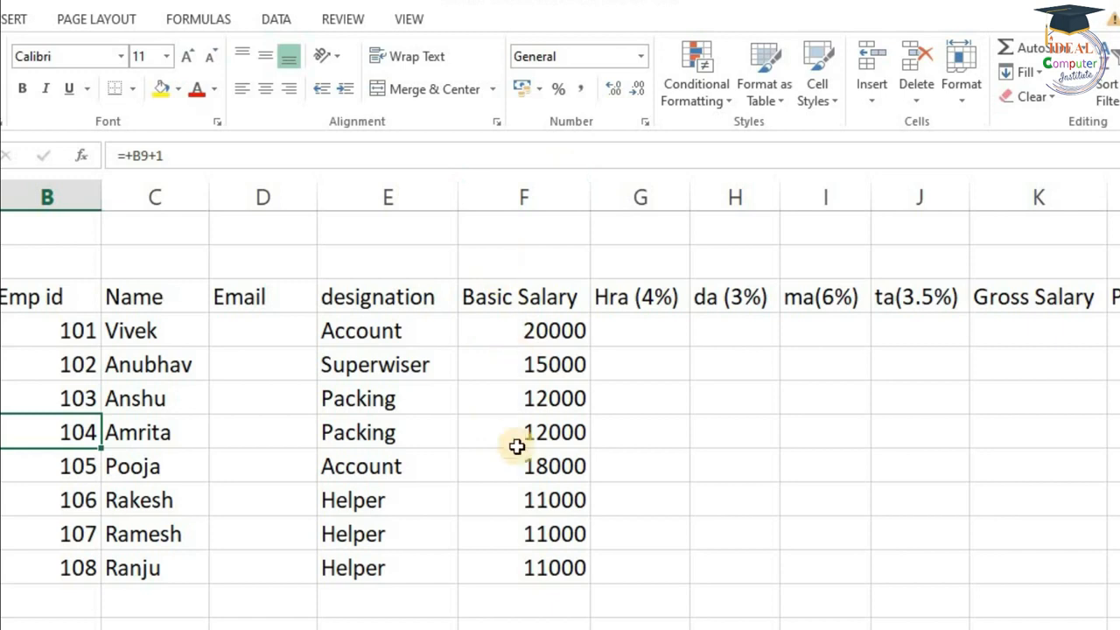
pyautogui.click(262, 337)
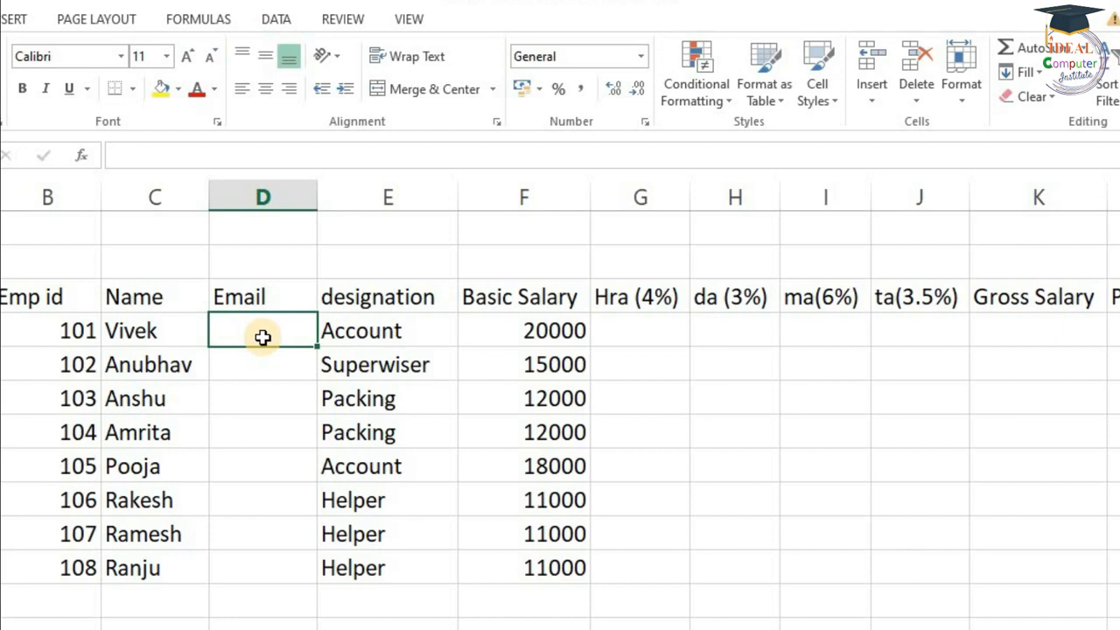
pyautogui.write('=')
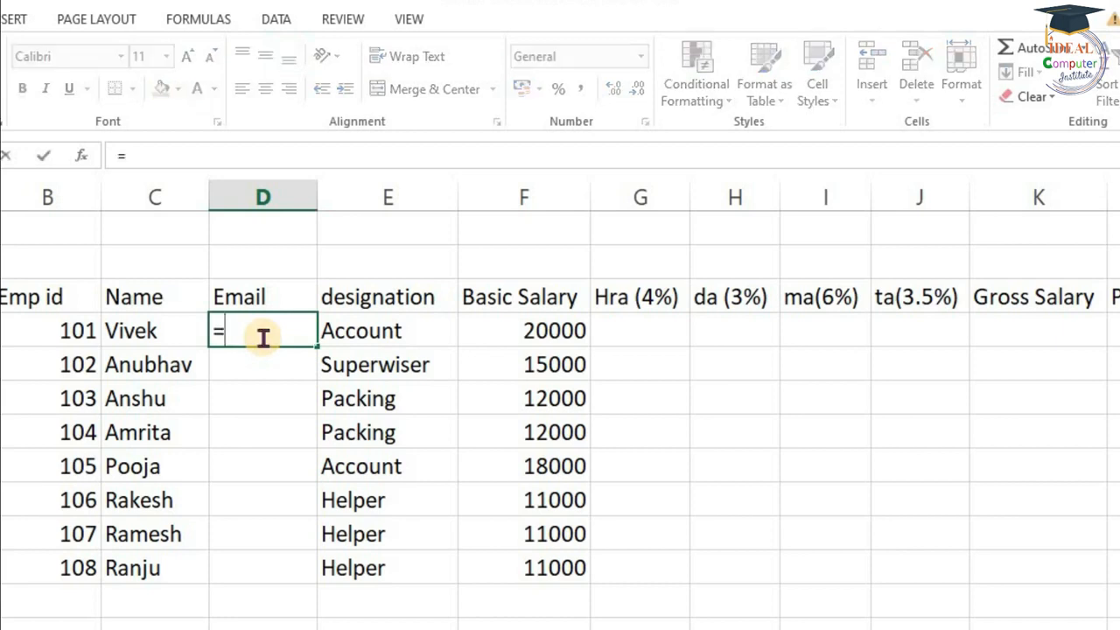
pyautogui.press('Left')
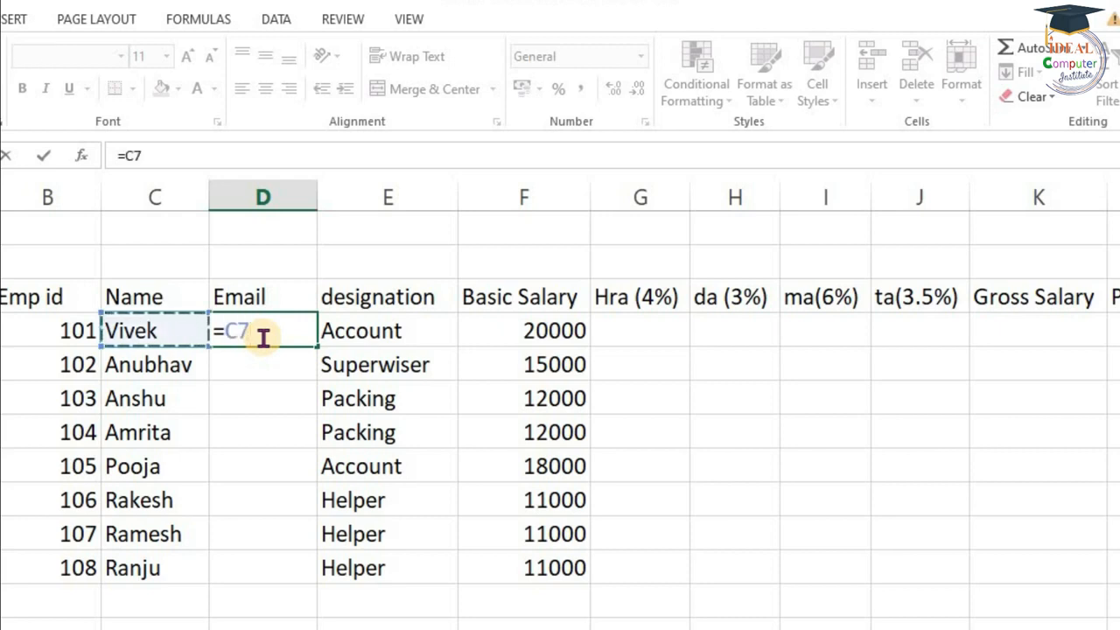
pyautogui.write('&')
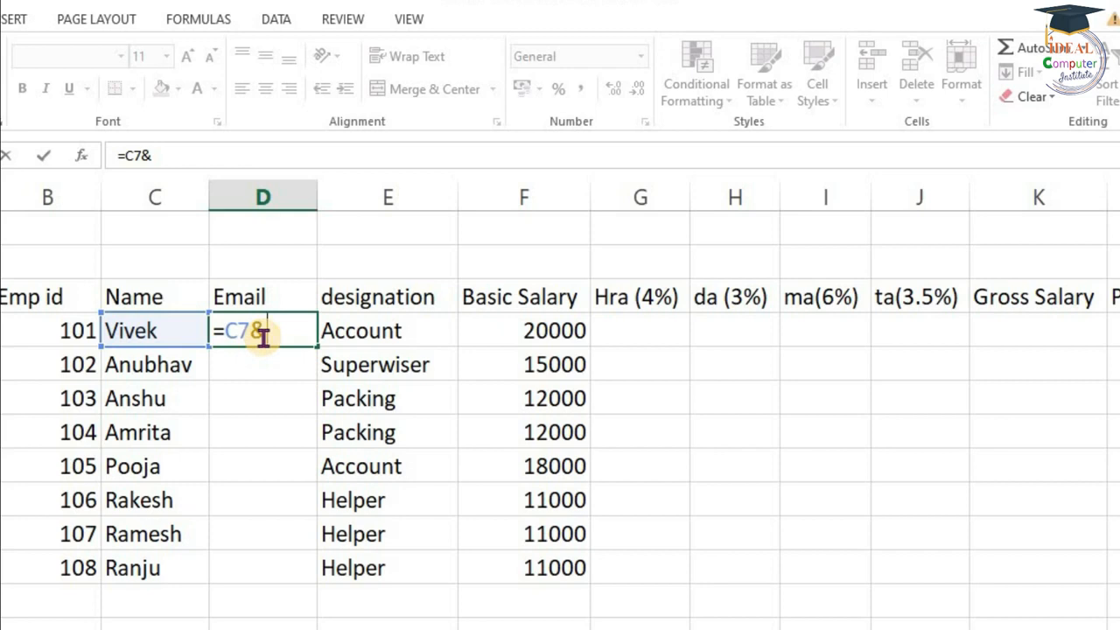
pyautogui.write('"@gmail.com"')
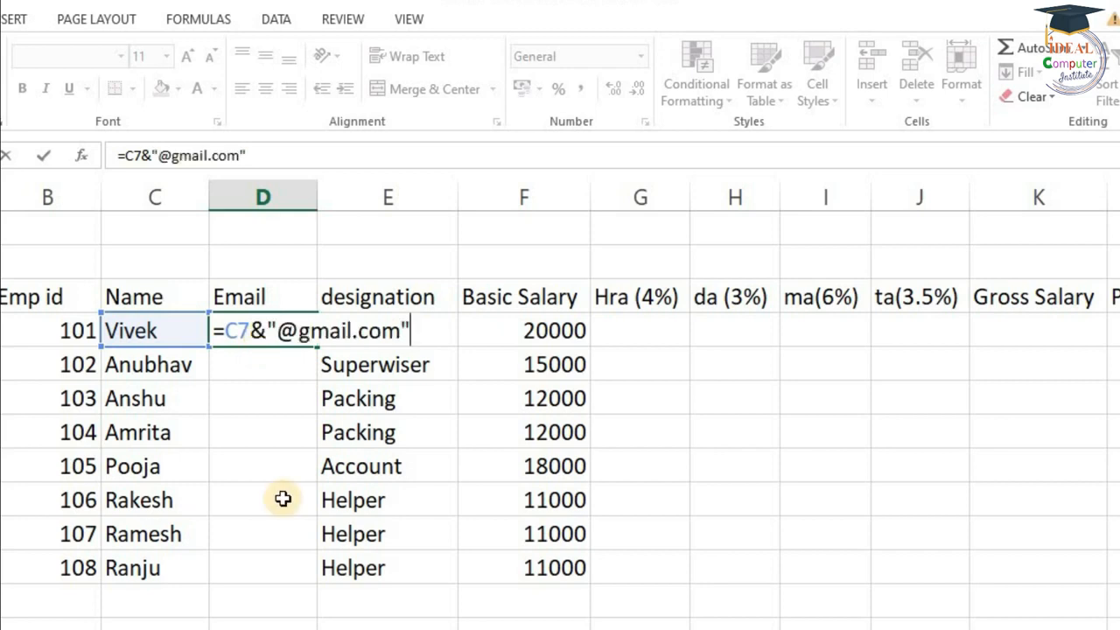
pyautogui.hotkey('ctrl', 'Return')
pyautogui.press('Down')
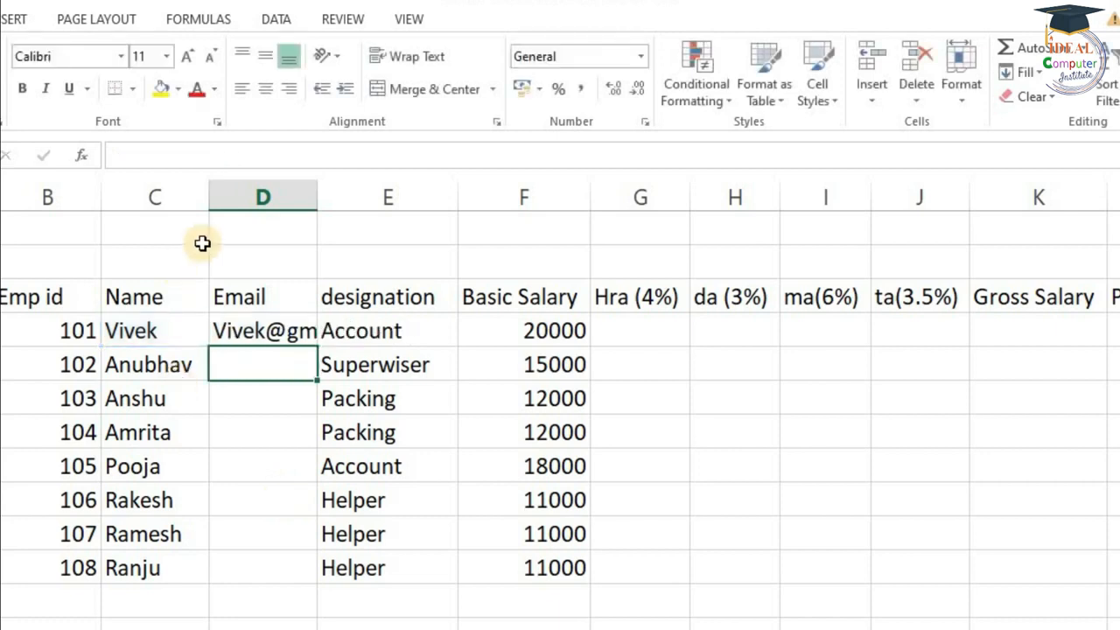
pyautogui.click(254, 332)
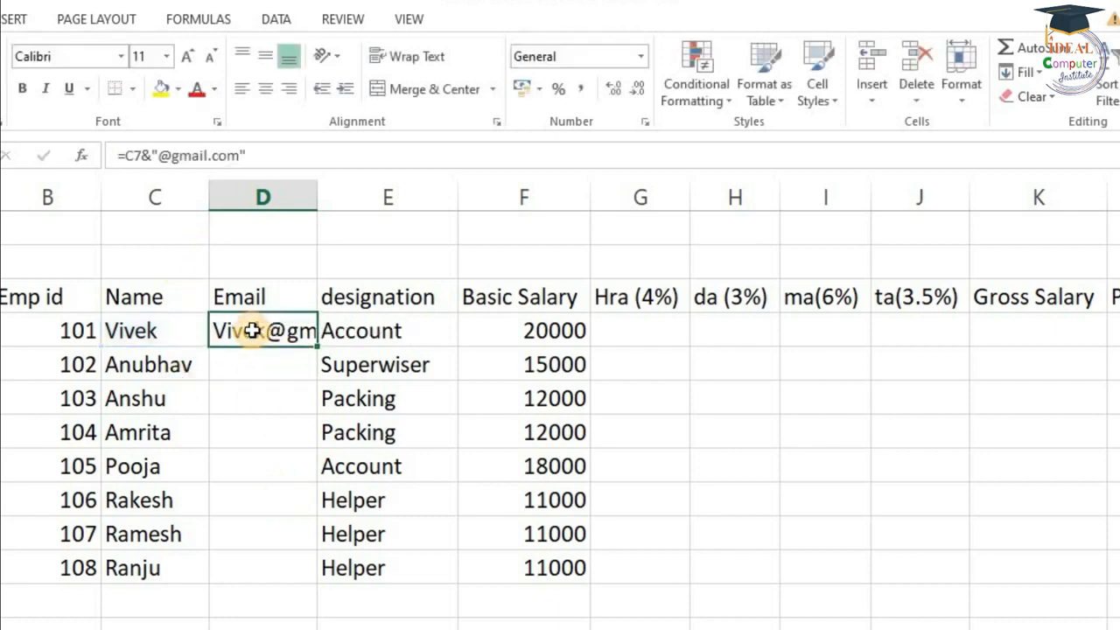
pyautogui.doubleClick(317, 198)
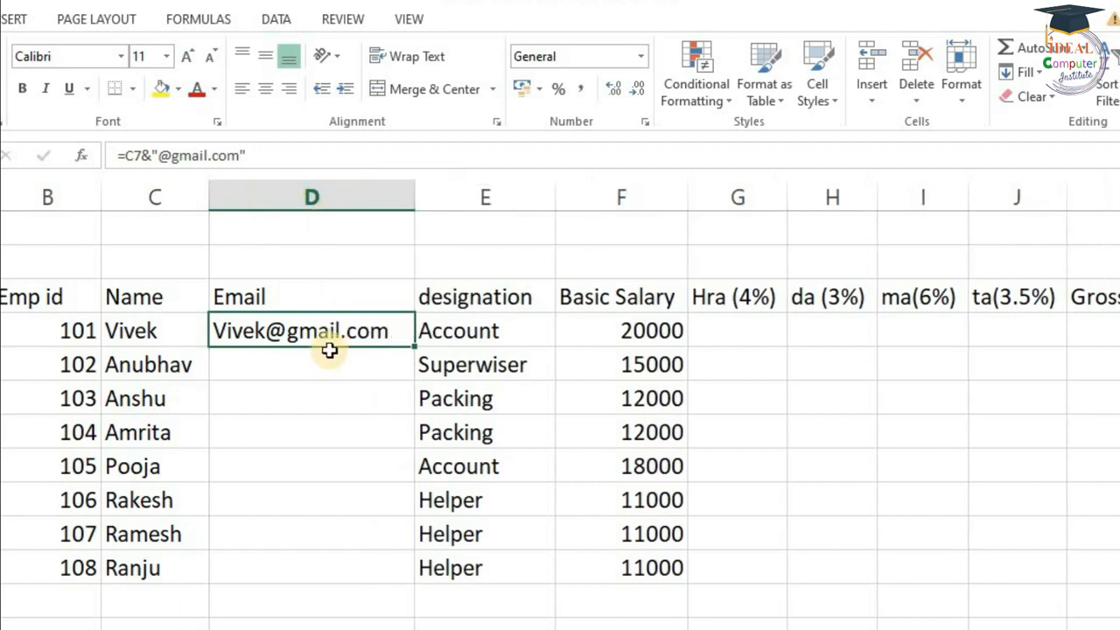
# Step: Fill the email formula from D7 down through D14 for all the listed employees
pyautogui.hotkey('shift', 'Down')
pyautogui.hotkey('shift', 'Down')
pyautogui.hotkey('shift', 'Down')
pyautogui.hotkey('shift', 'Down')
pyautogui.hotkey('shift', 'Down')
pyautogui.hotkey('shift', 'Down')
pyautogui.hotkey('shift', 'Down')
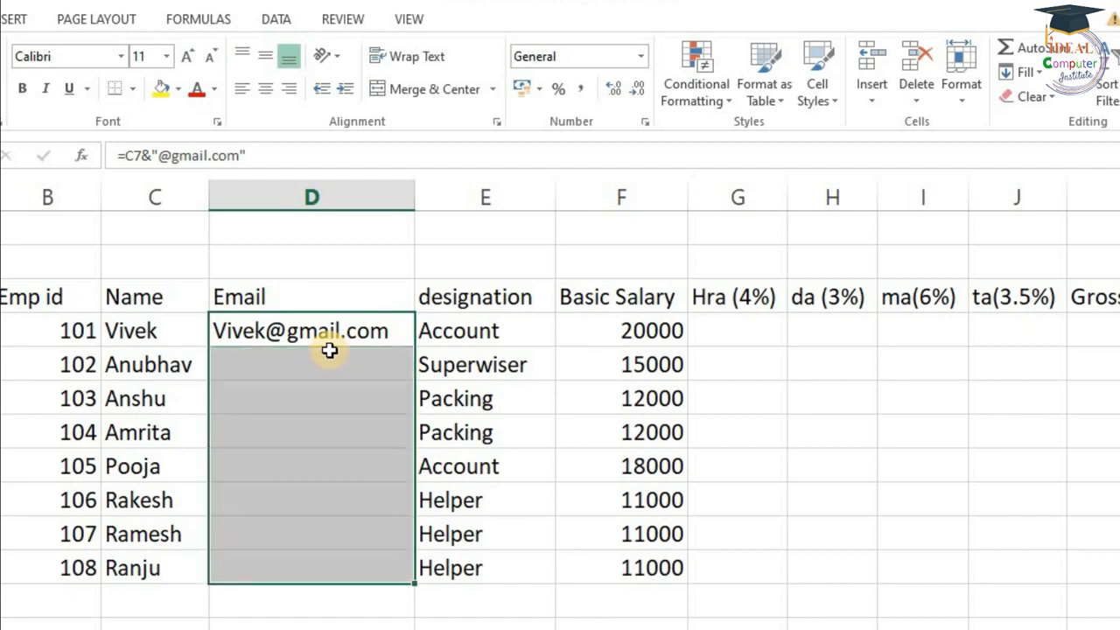
pyautogui.hotkey('ctrl', 'd')
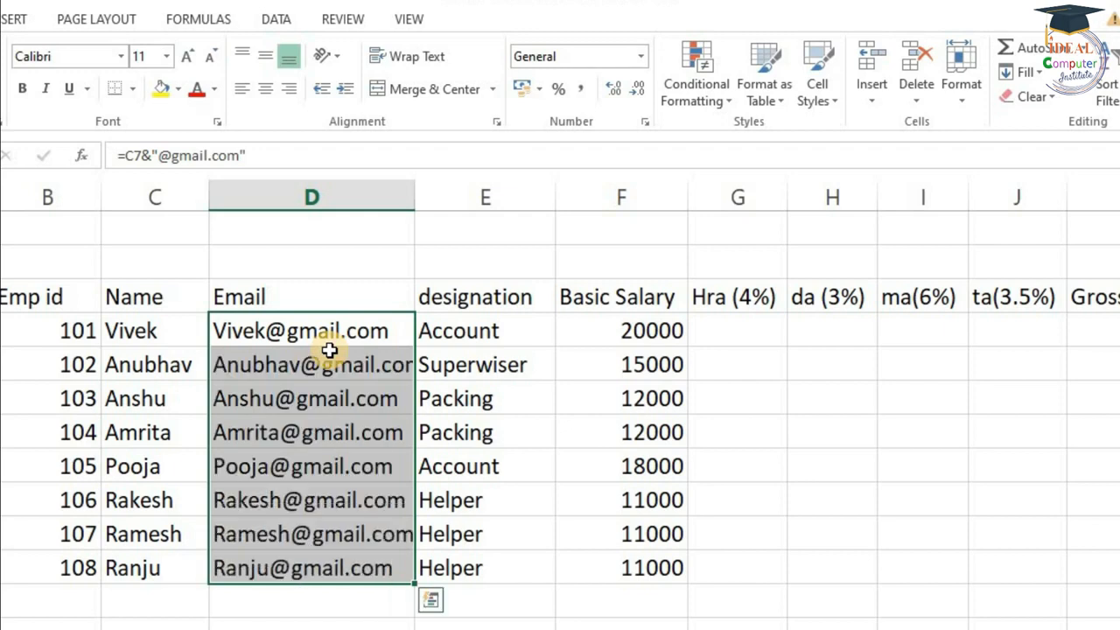
# Step: Fit column D's width to the longest generated email address
pyautogui.doubleClick(414, 197)
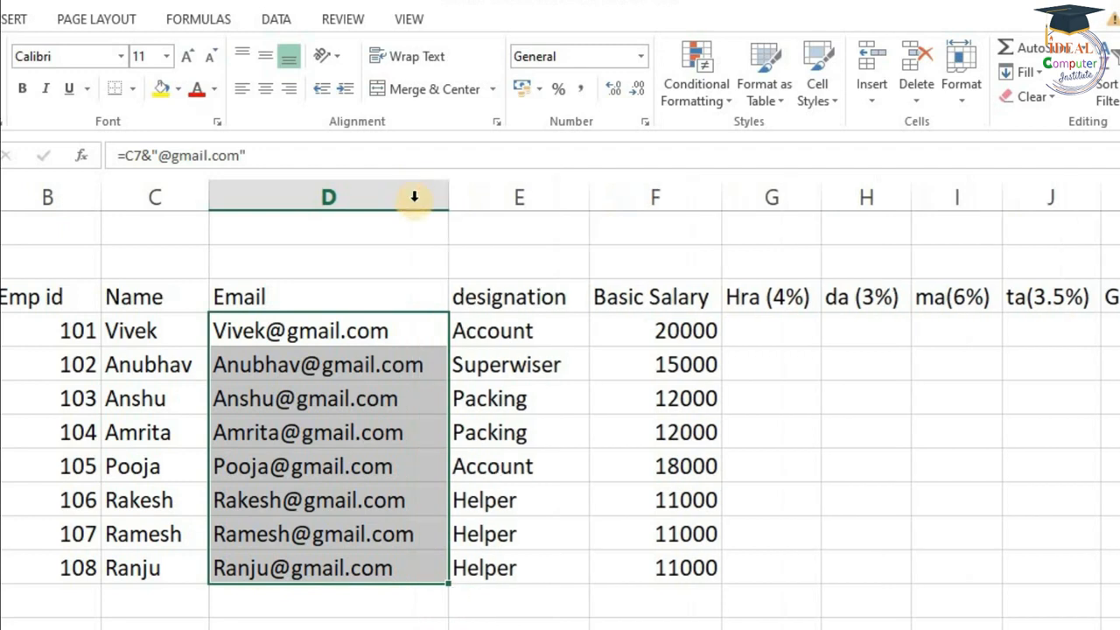
pyautogui.click(366, 342)
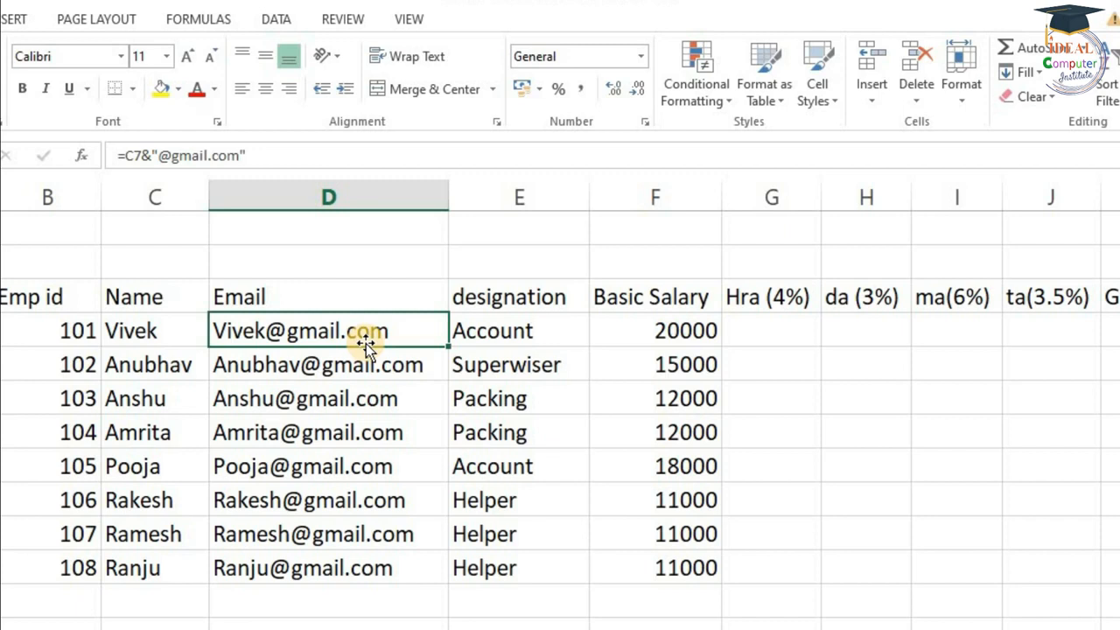
# Step: Examine the salary columns along row 7, from Basic Salary in column F across to column P
pyautogui.press('Right')
pyautogui.press('Right')
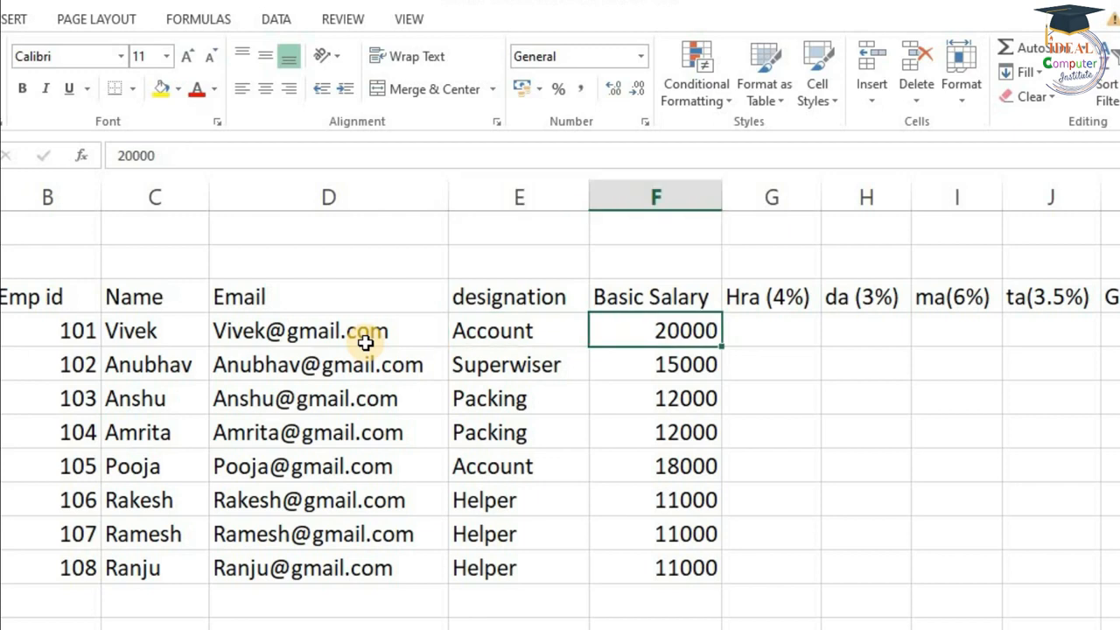
pyautogui.press('Right')
pyautogui.press('Right')
pyautogui.press('Left')
pyautogui.press('Right')
pyautogui.press('Right')
pyautogui.press('Right')
pyautogui.press('Right')
pyautogui.press('Right')
pyautogui.press('Right')
pyautogui.press('Right')
pyautogui.press('Right')
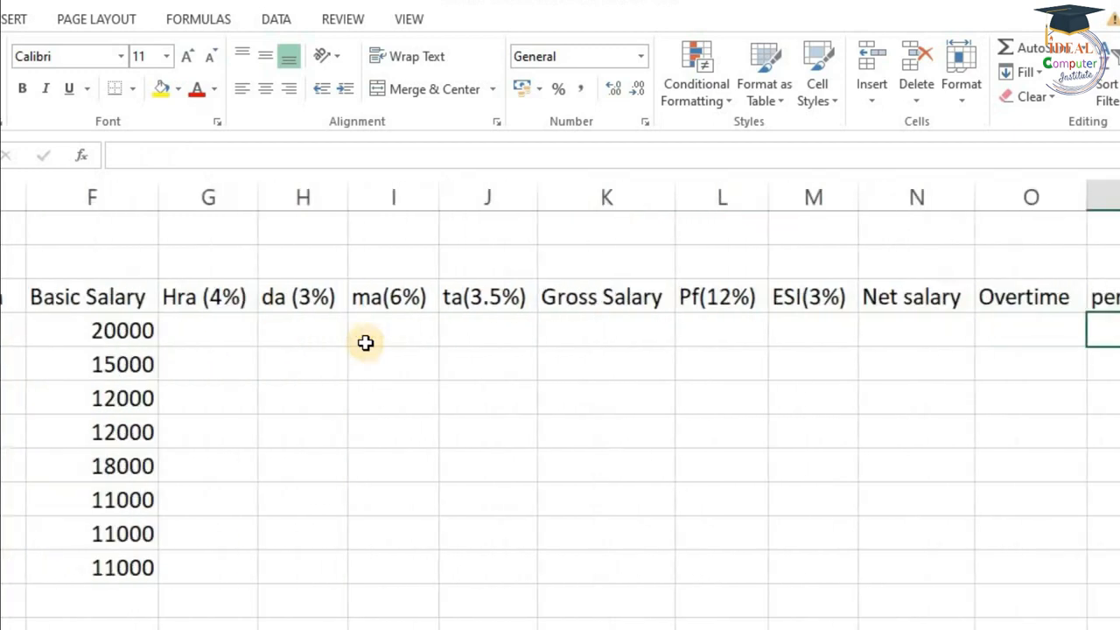
pyautogui.press('Left')
pyautogui.press('Left')
pyautogui.press('Left')
pyautogui.press('Left')
pyautogui.press('Left')
pyautogui.press('Left')
pyautogui.press('Left')
pyautogui.press('Left')
pyautogui.press('Left')
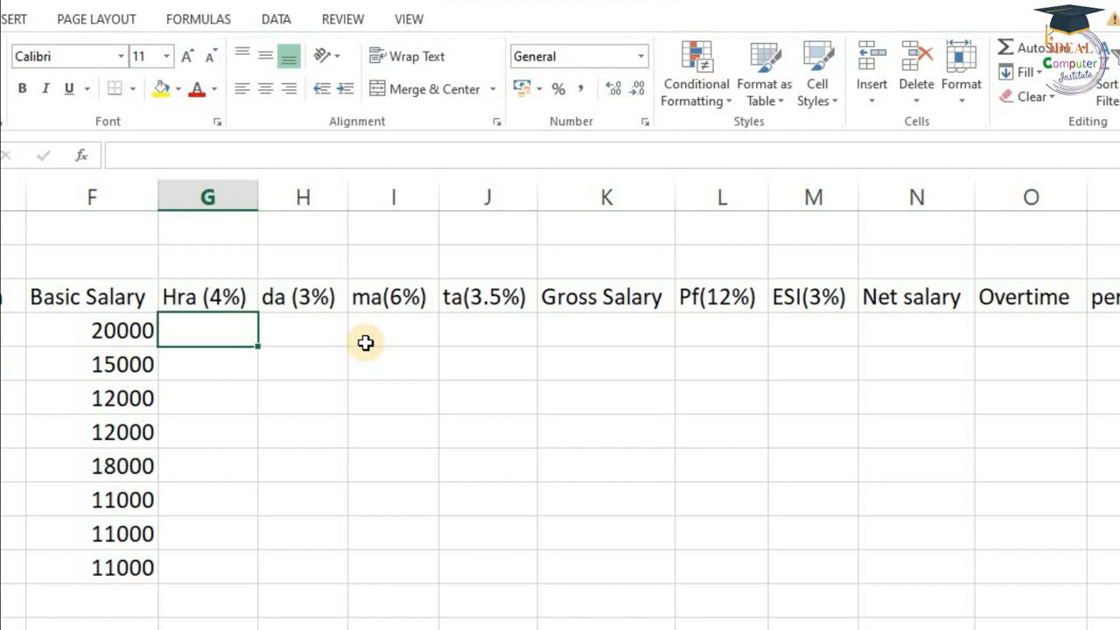
# Step: Calculate the first employee's Hra in G7 as 4% of the basic salary with the formula =F7*4%
pyautogui.write('=')
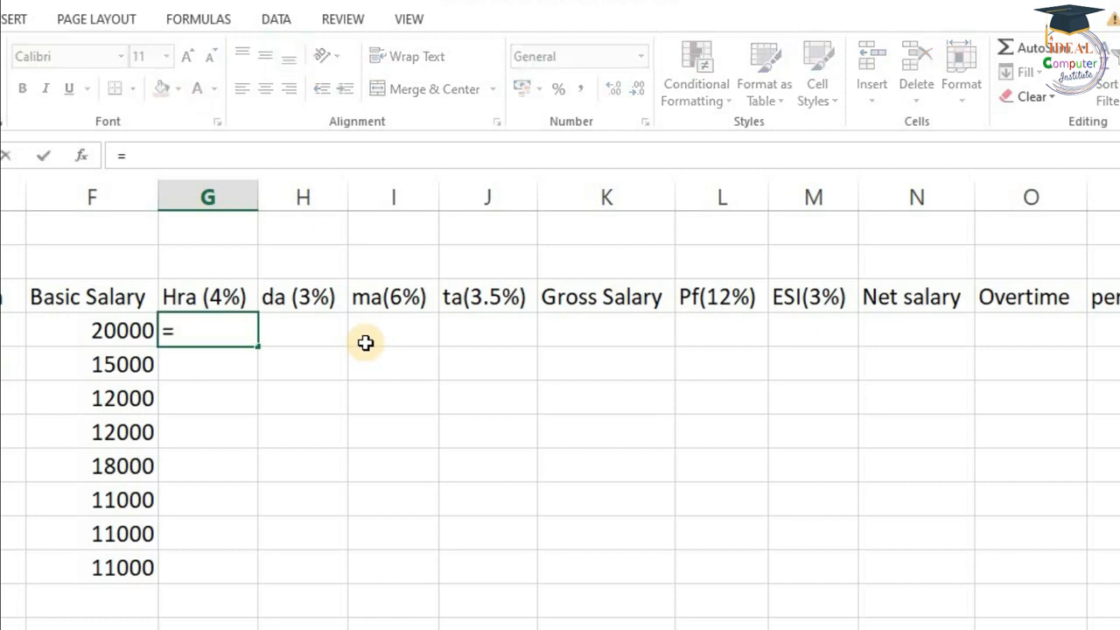
pyautogui.press('Left')
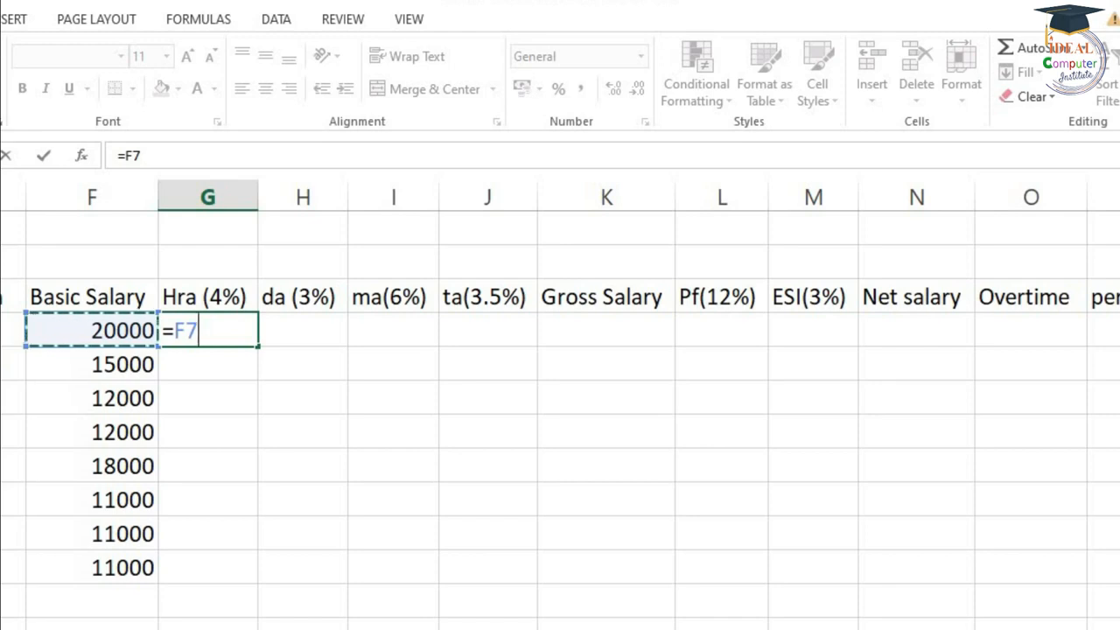
pyautogui.write('*')
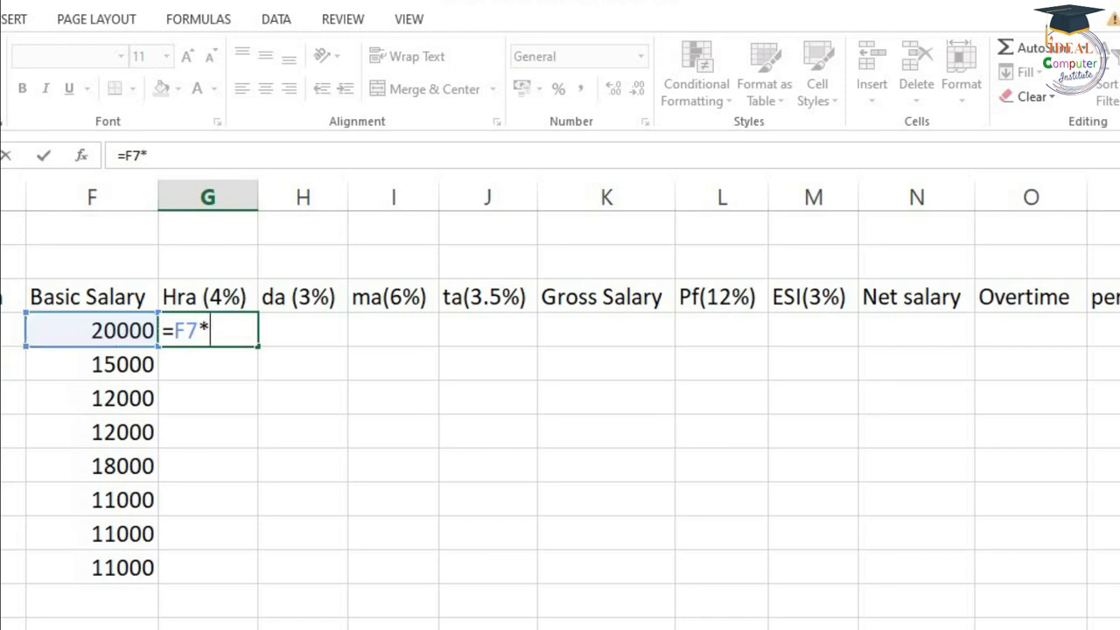
pyautogui.write('4%')
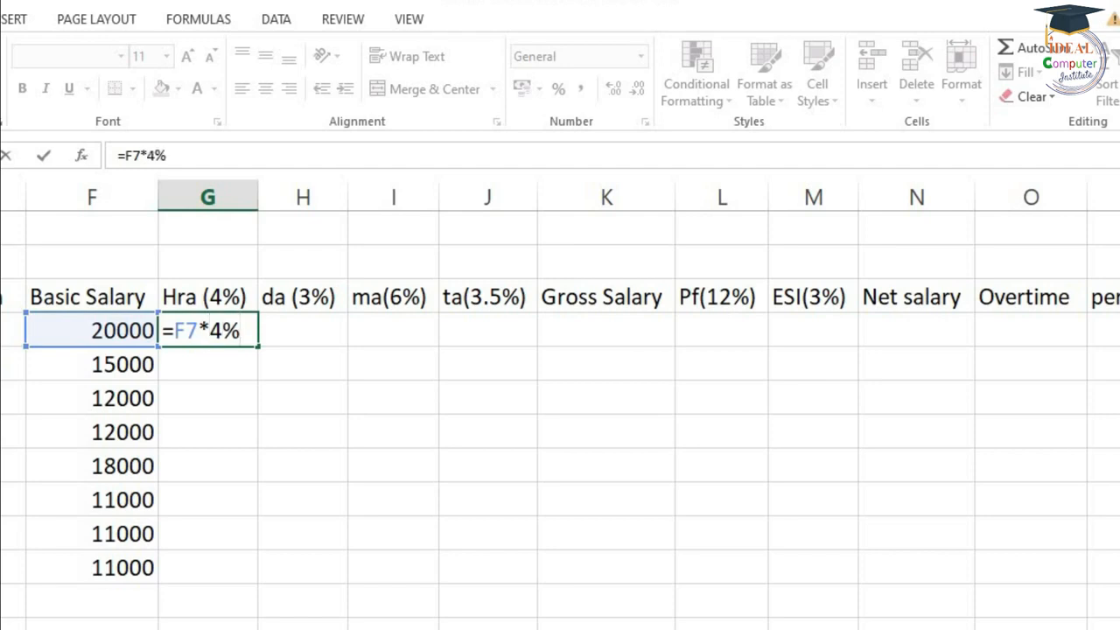
pyautogui.press('Return')
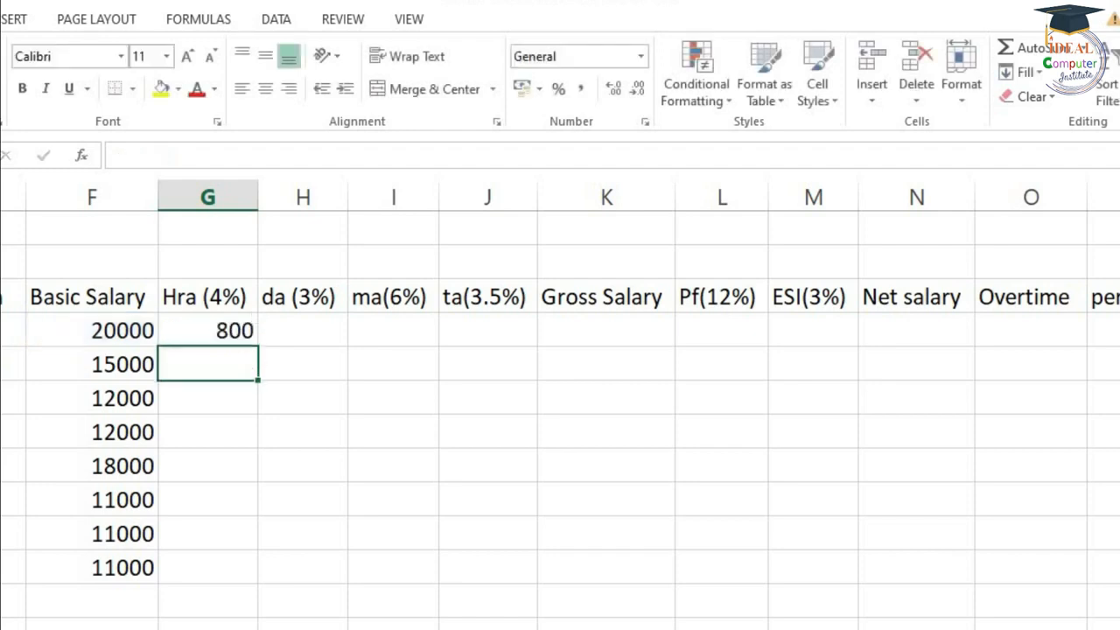
pyautogui.click(208, 330)
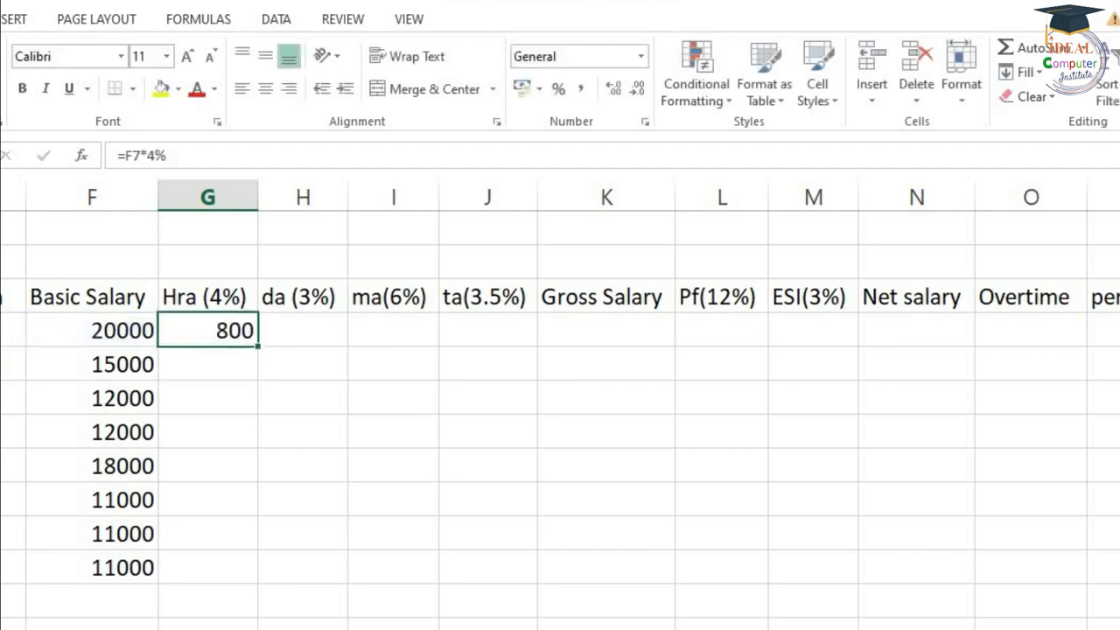
# Step: Try a basic salary of 25000 in F7 to test the Hra formula, and undo the change
pyautogui.click(92, 331)
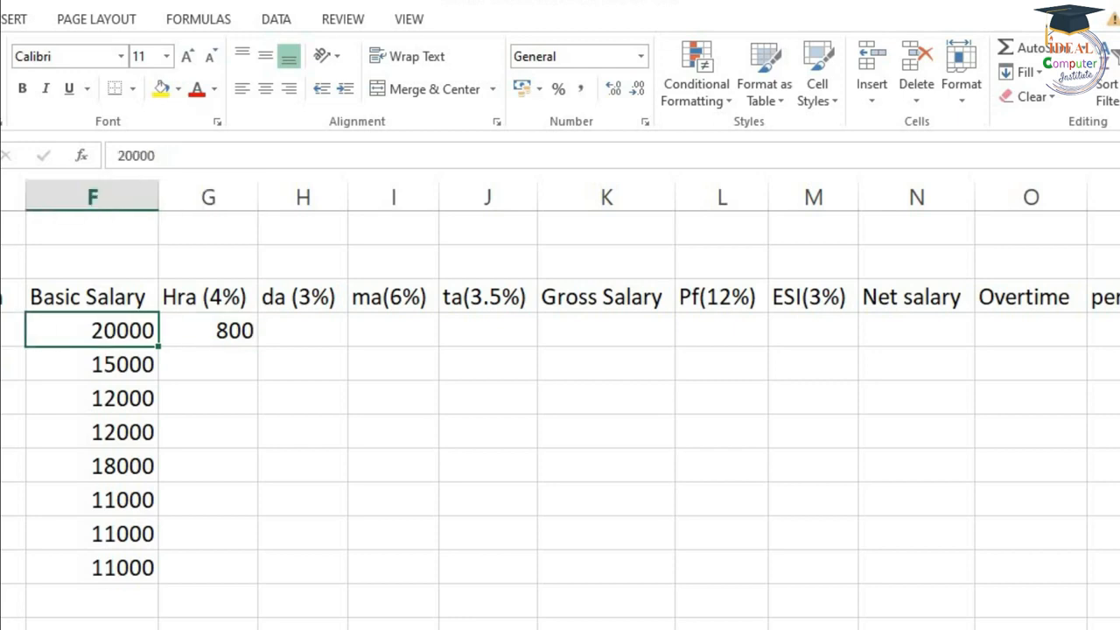
pyautogui.write('25000')
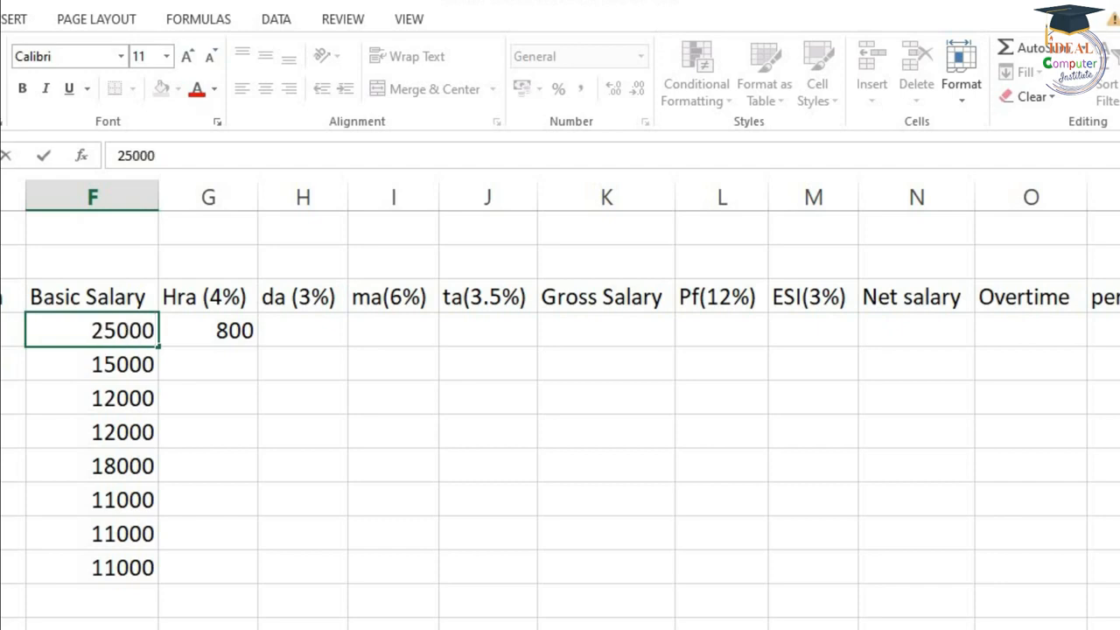
pyautogui.press('Return')
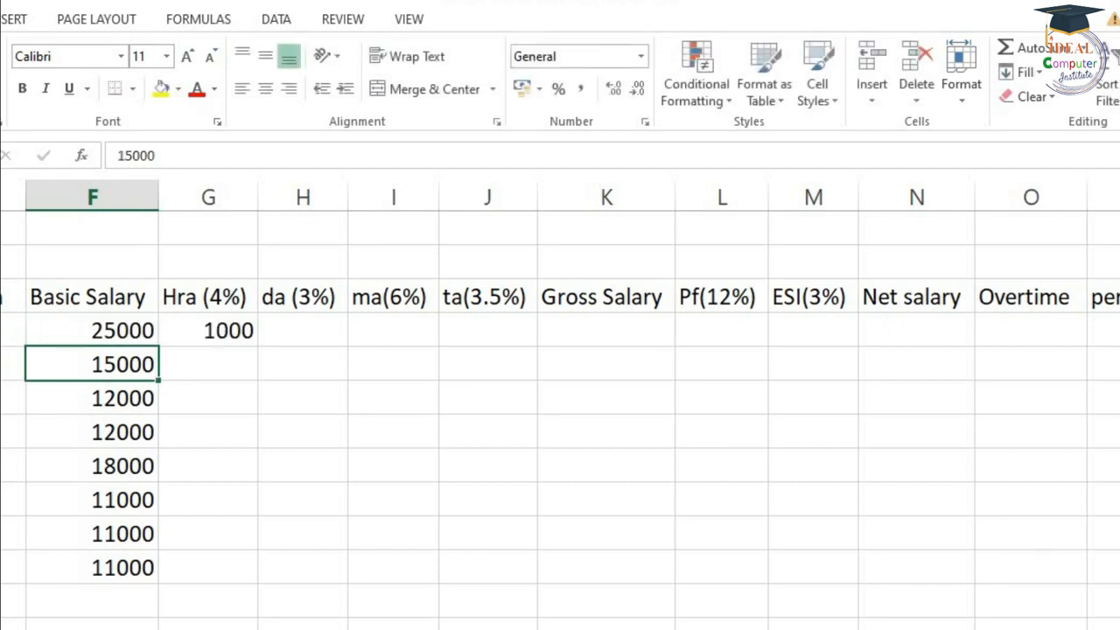
pyautogui.hotkey('ctrl', 'z')
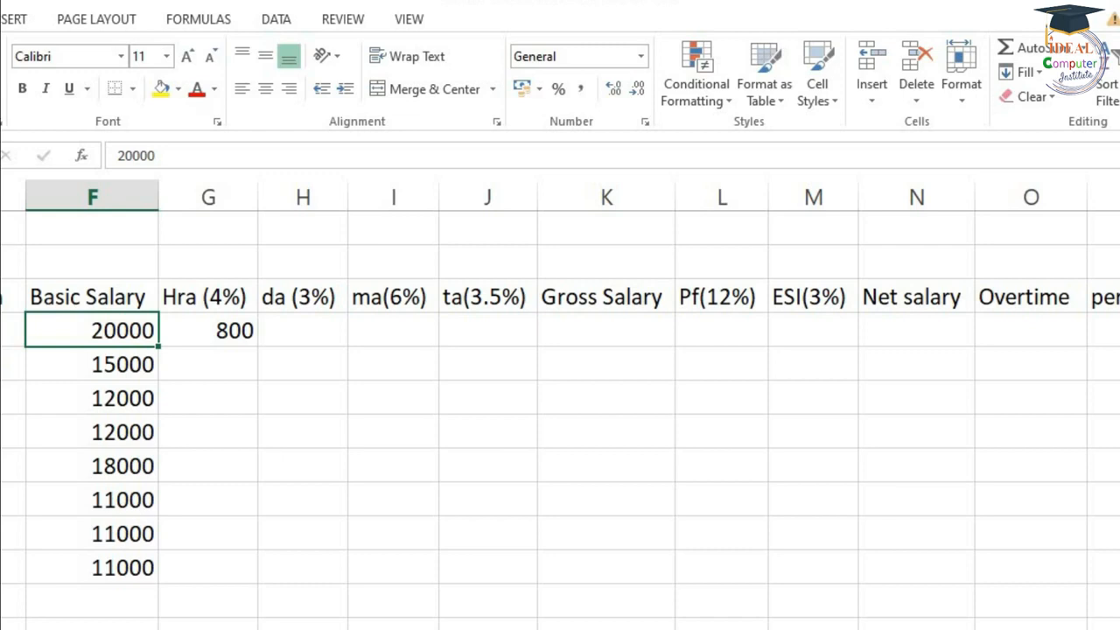
# Step: Calculate the first employee's da in H7 as 3% of the basic salary with the formula =F7*3%
pyautogui.press('Right')
pyautogui.press('Right')
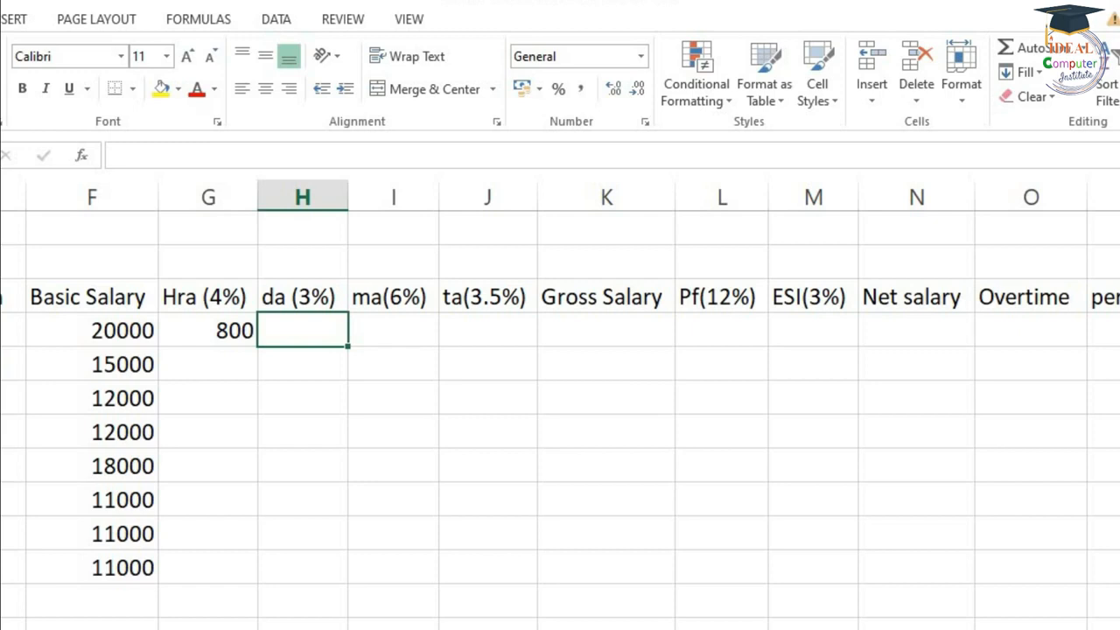
pyautogui.write('=')
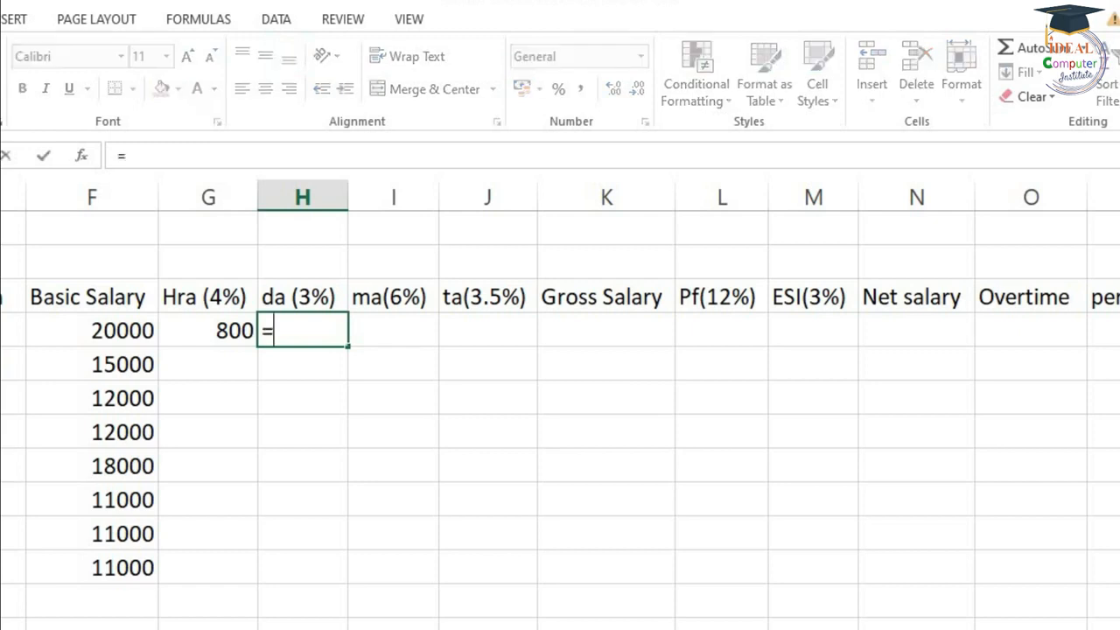
pyautogui.press('Left')
pyautogui.press('Left')
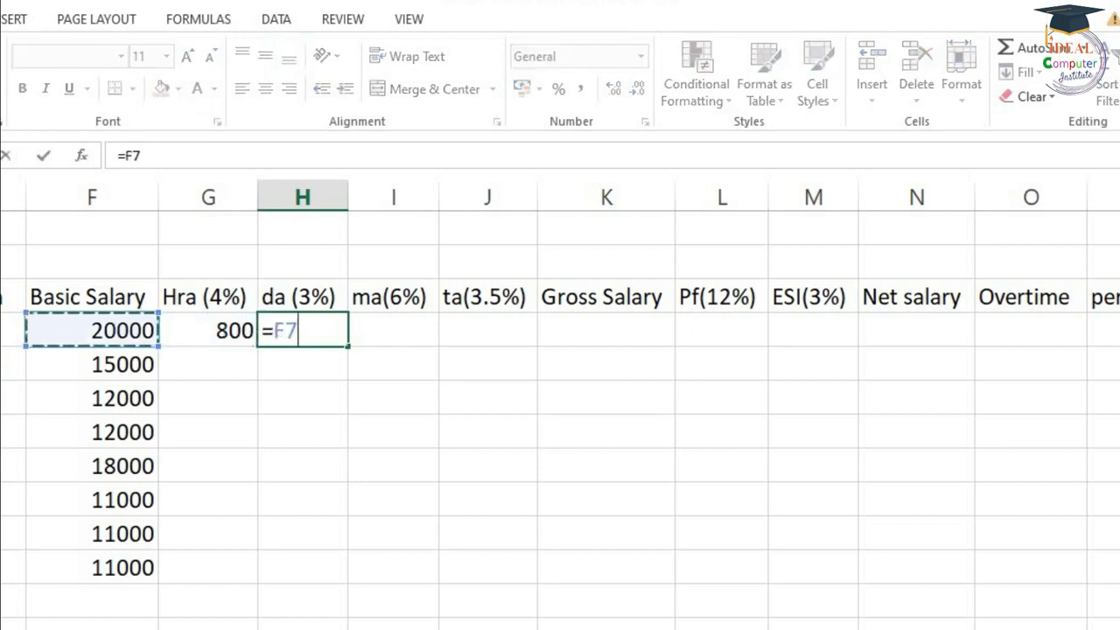
pyautogui.write('*3%')
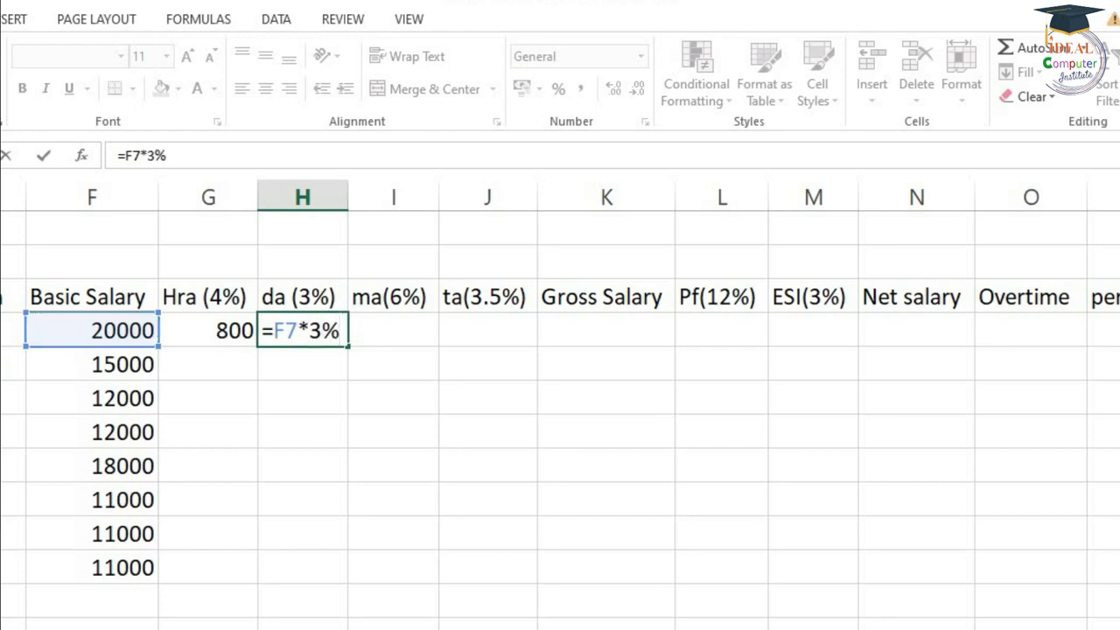
pyautogui.press('Return')
# Step: Calculate the first employee's ma in I7 as 6% of the basic salary with the formula =F7*6%
pyautogui.press('Up')
pyautogui.press('Right')
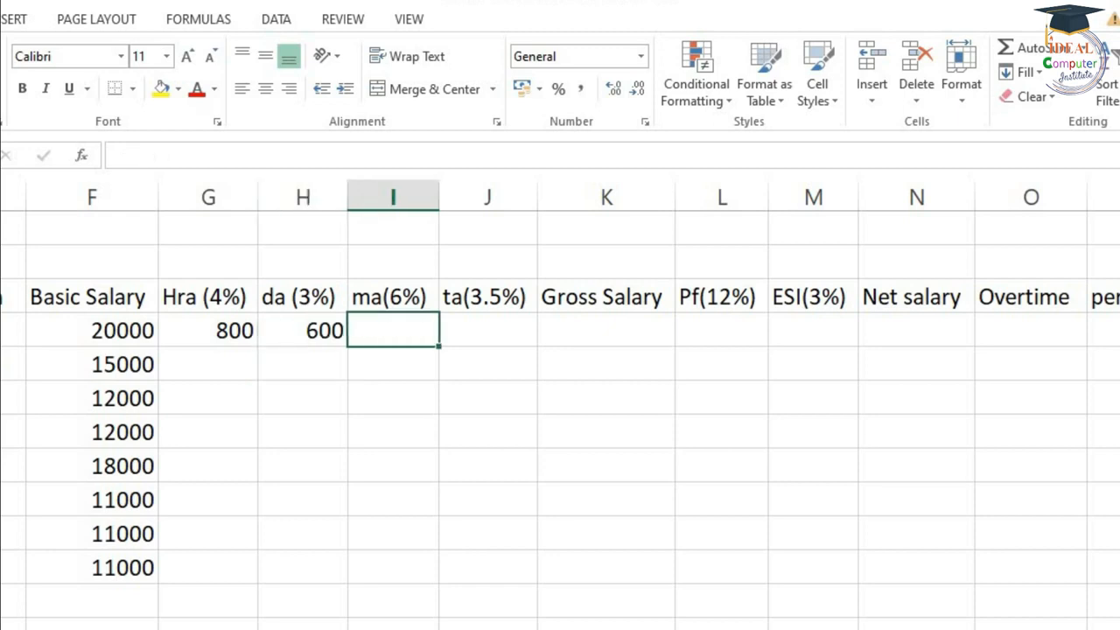
pyautogui.write('=')
pyautogui.press('Left')
pyautogui.press('Left')
pyautogui.press('Left')
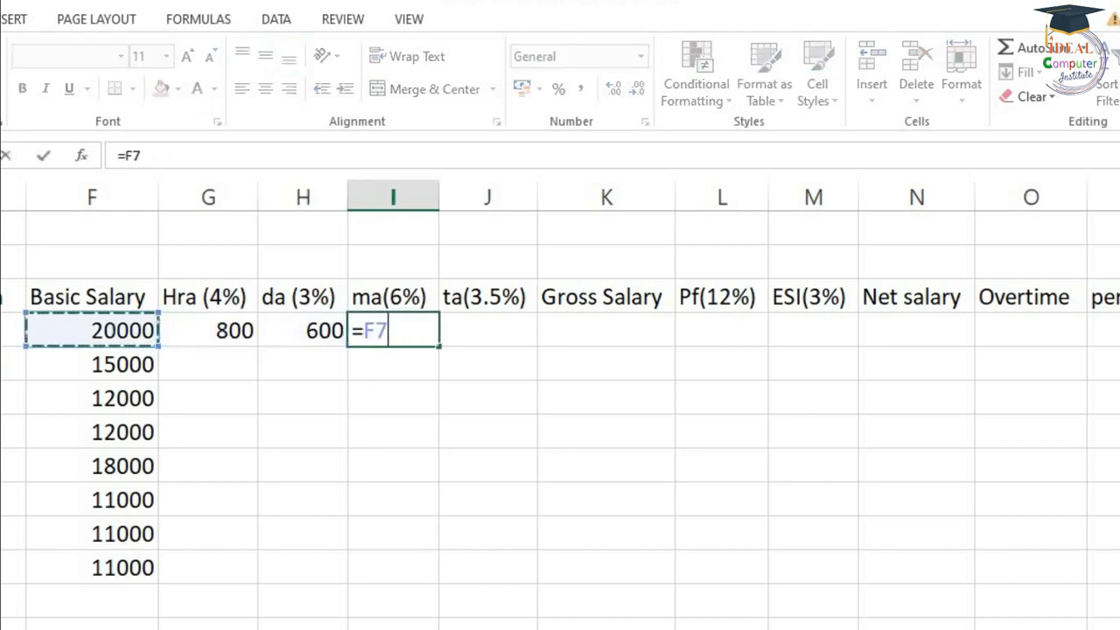
pyautogui.write('*6%')
pyautogui.press('Return')
# Step: Calculate the first employee's ta in J7 as 3.5% of the basic salary with the formula =F7*3.5%
pyautogui.press('Up')
pyautogui.press('Right')
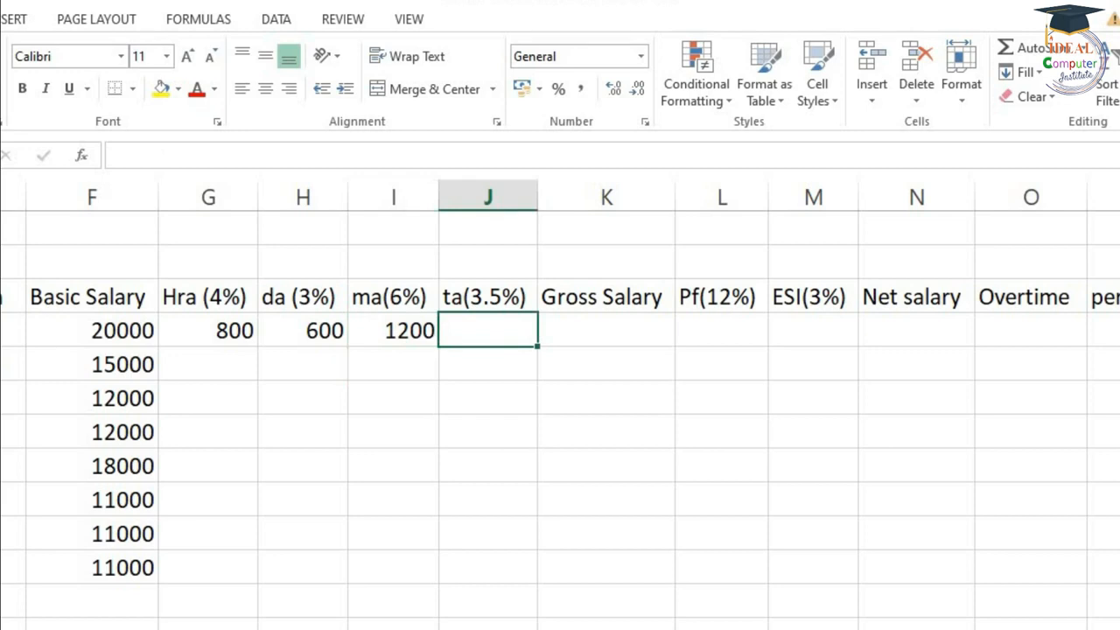
pyautogui.write('=')
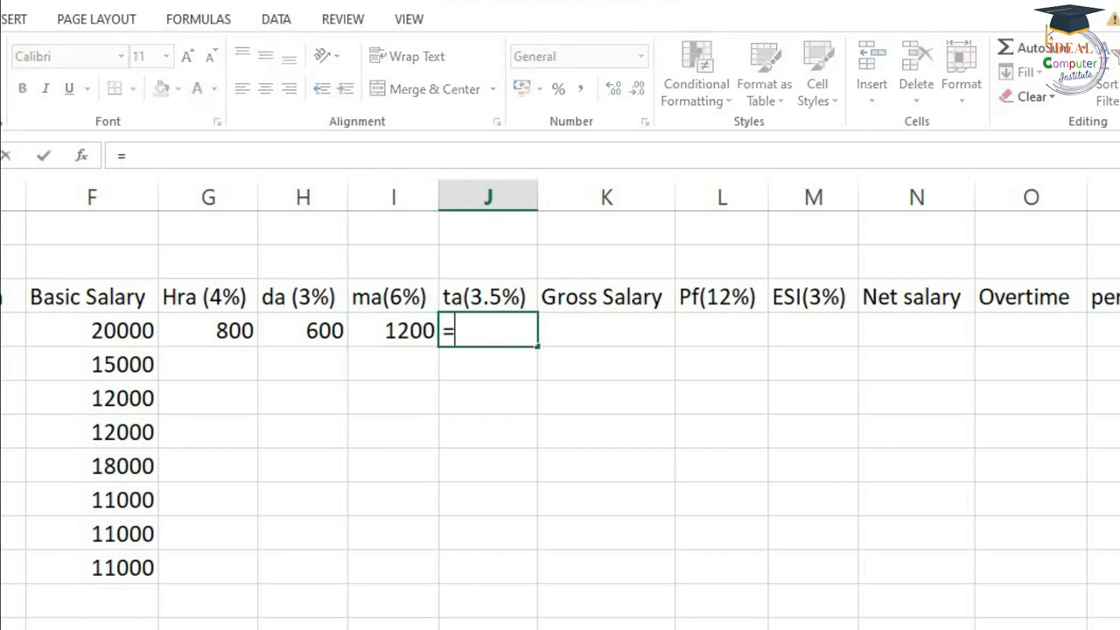
pyautogui.press('Left')
pyautogui.press('Left')
pyautogui.press('Left')
pyautogui.press('Left')
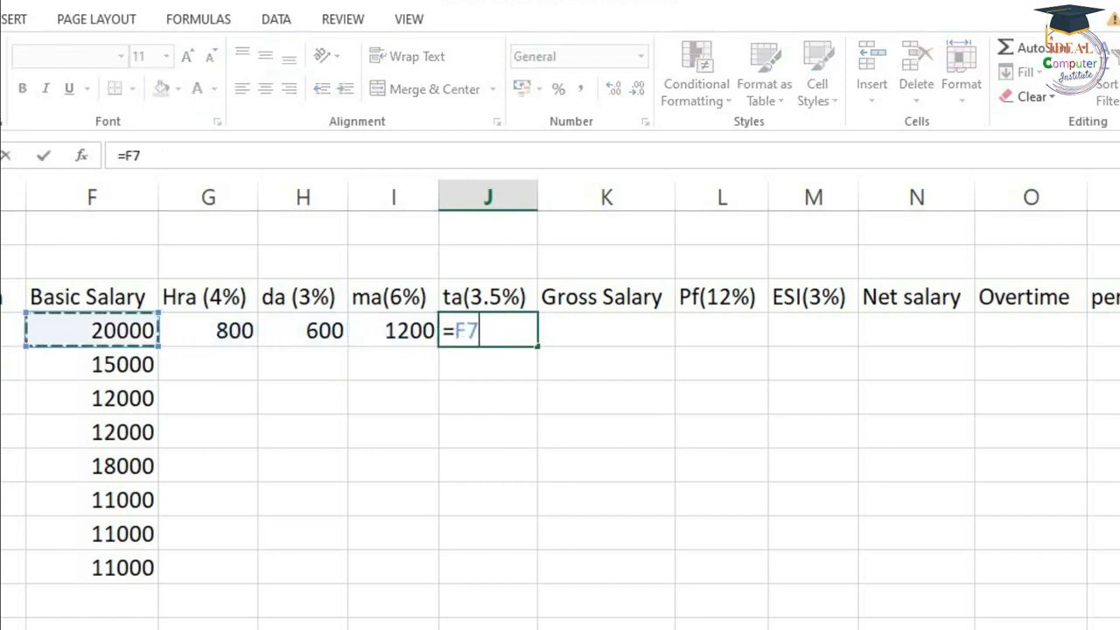
pyautogui.write('*')
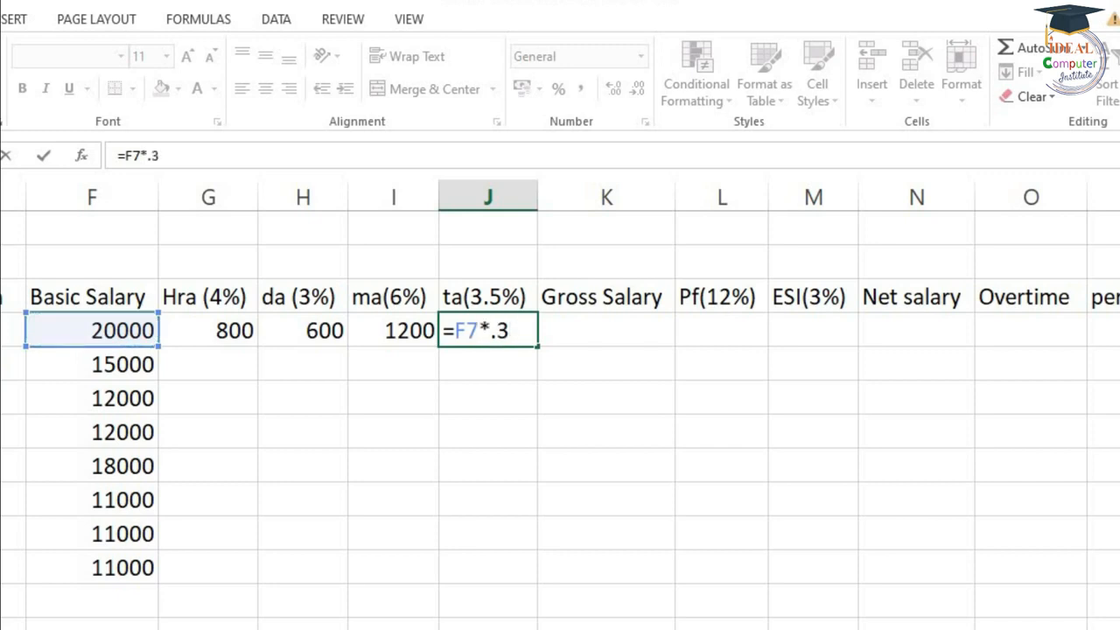
pyautogui.press('BackSpace')
pyautogui.press('BackSpace')
pyautogui.write('3.5%')
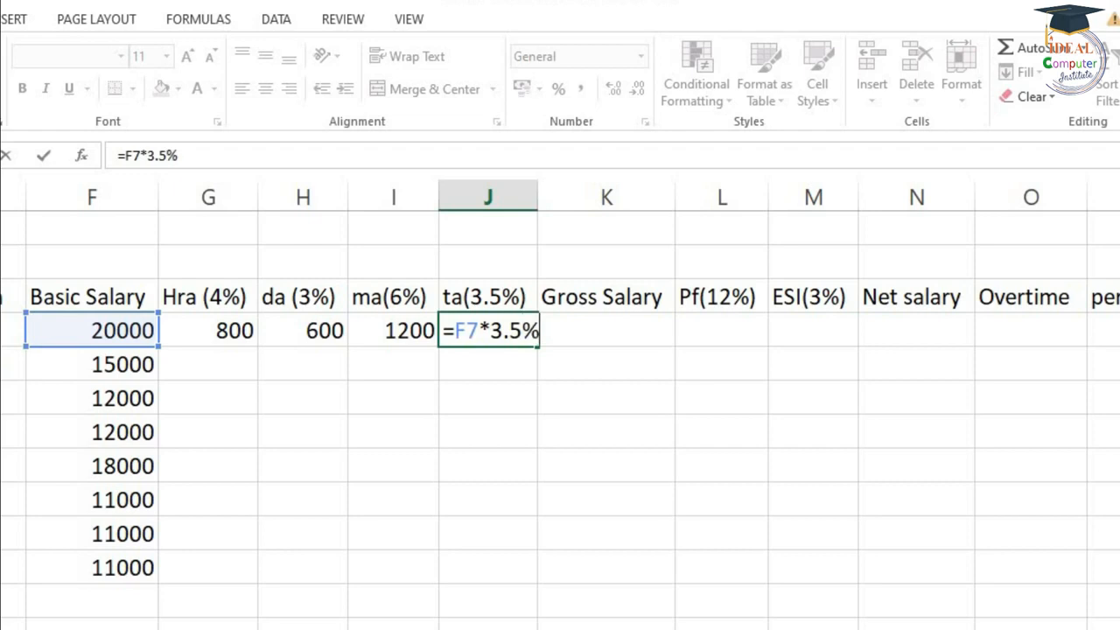
pyautogui.press('Return')
# Step: Add up the first employee's basic salary and allowances in the Gross Salary cell K7 with =SUM(F7:J7)
pyautogui.press('Up')
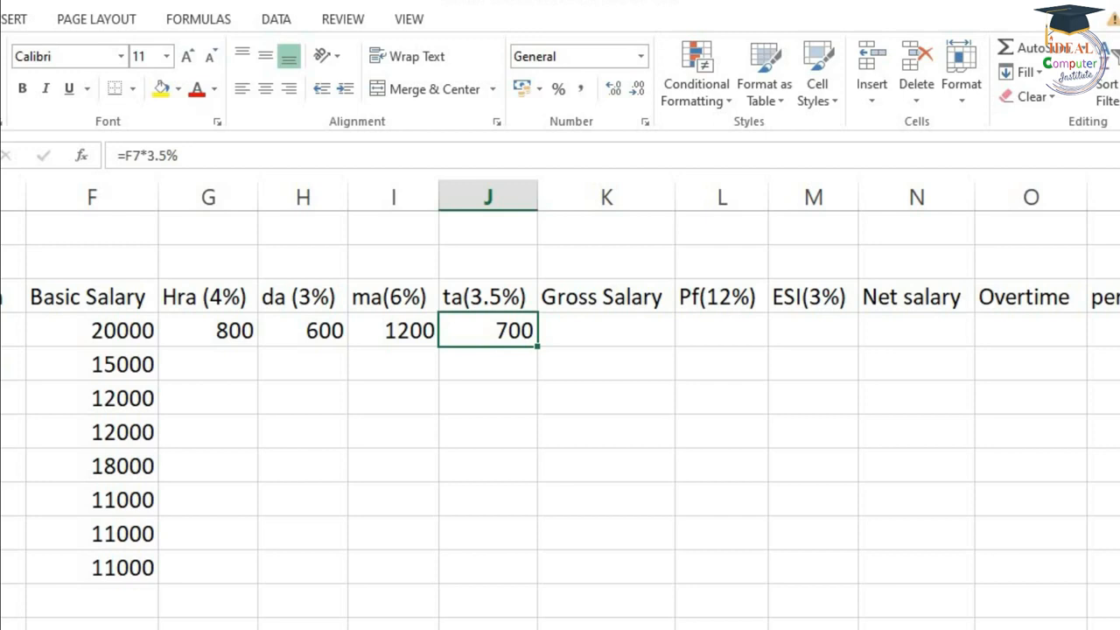
pyautogui.press('Right')
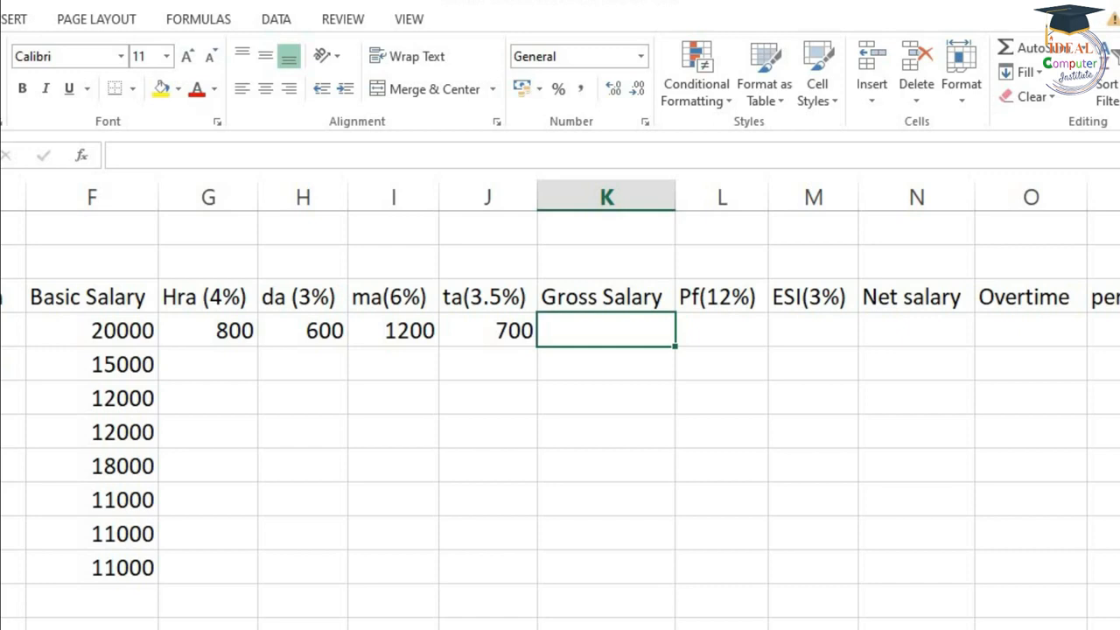
pyautogui.write('=')
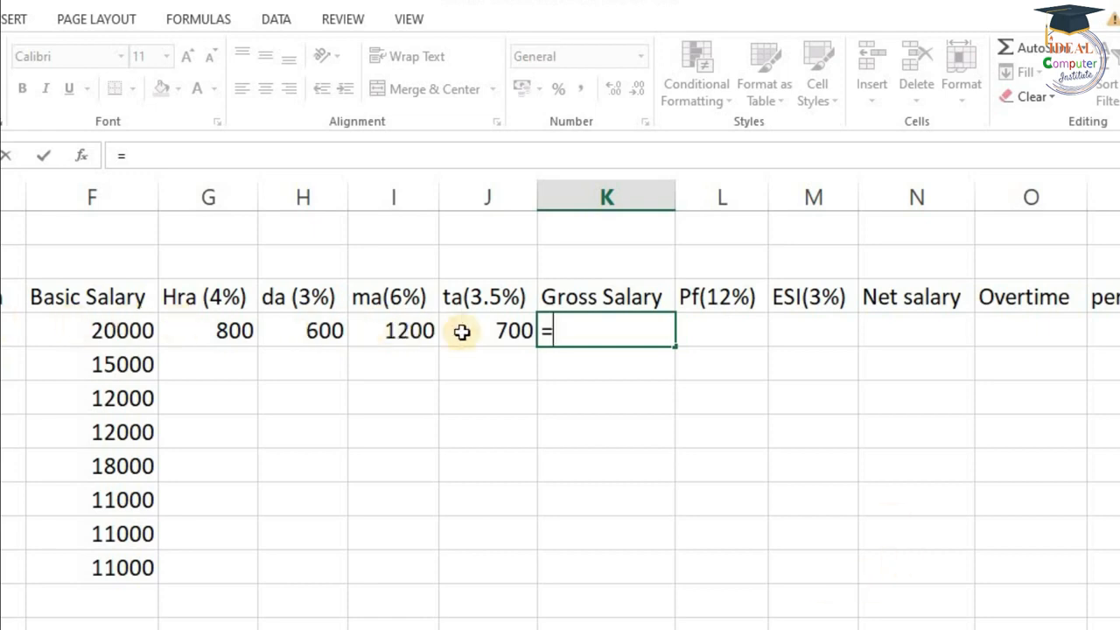
pyautogui.write('sum')
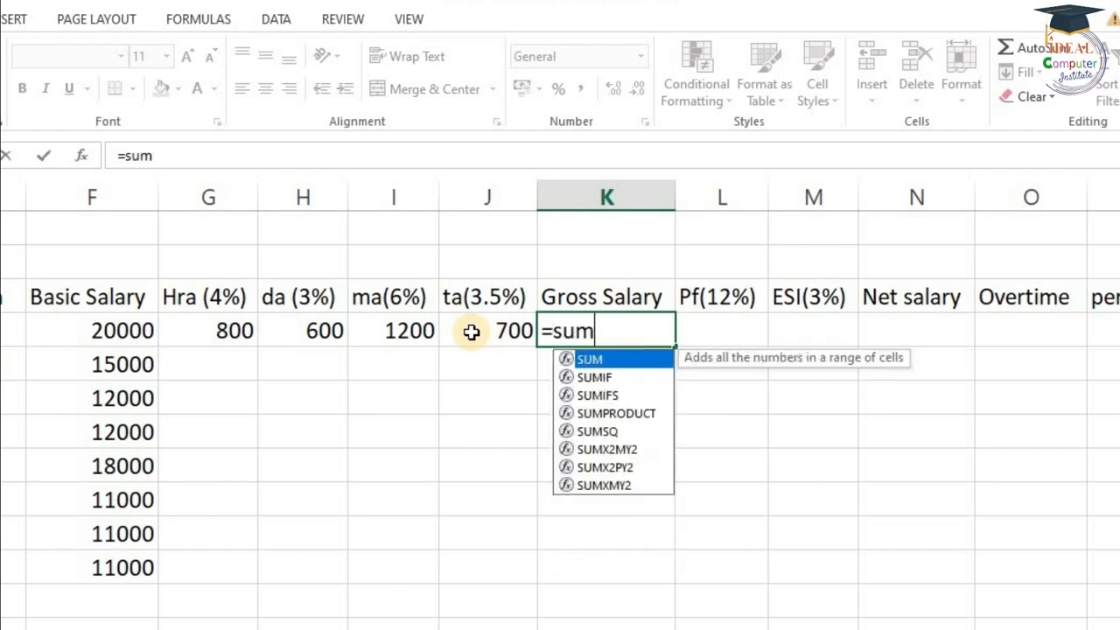
pyautogui.press('Tab')
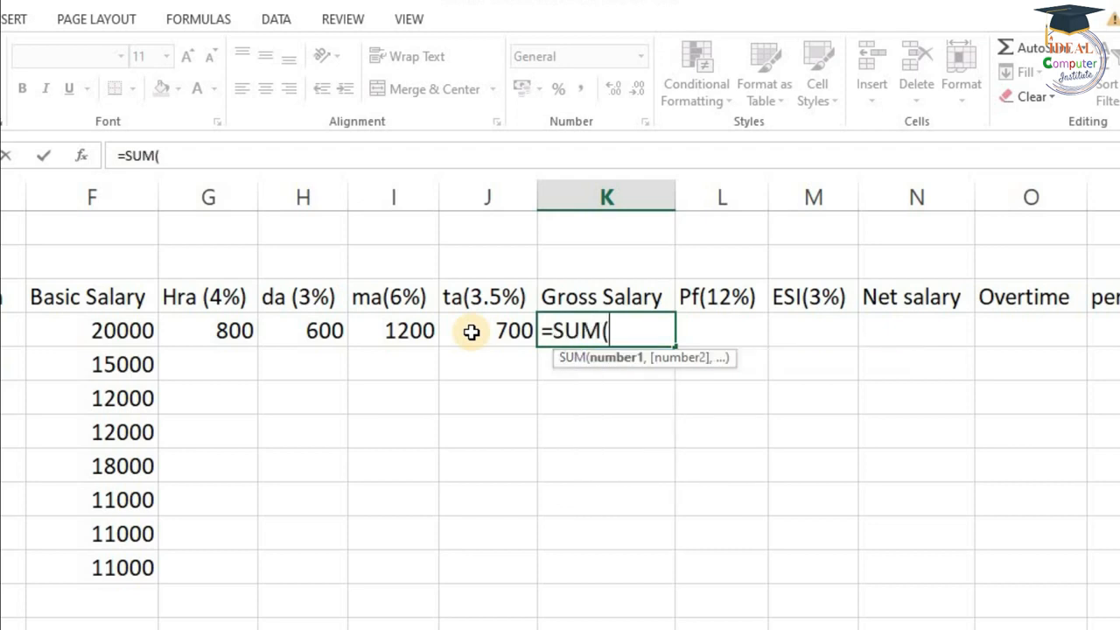
pyautogui.click(101, 331)
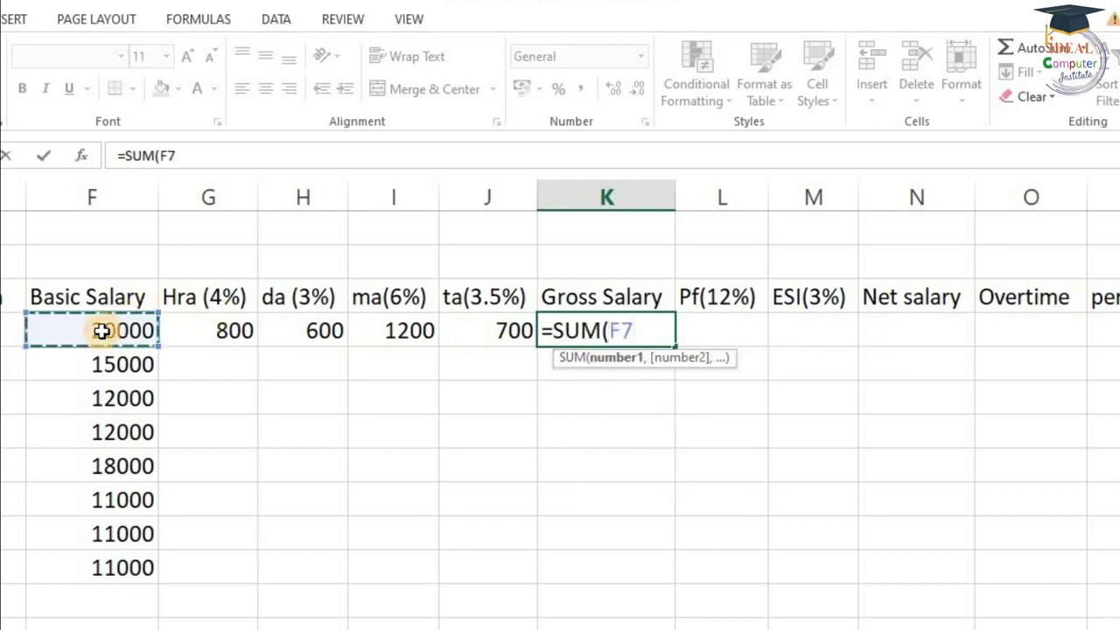
pyautogui.hotkey('shift', 'Down')
pyautogui.hotkey('shift', 'Down')
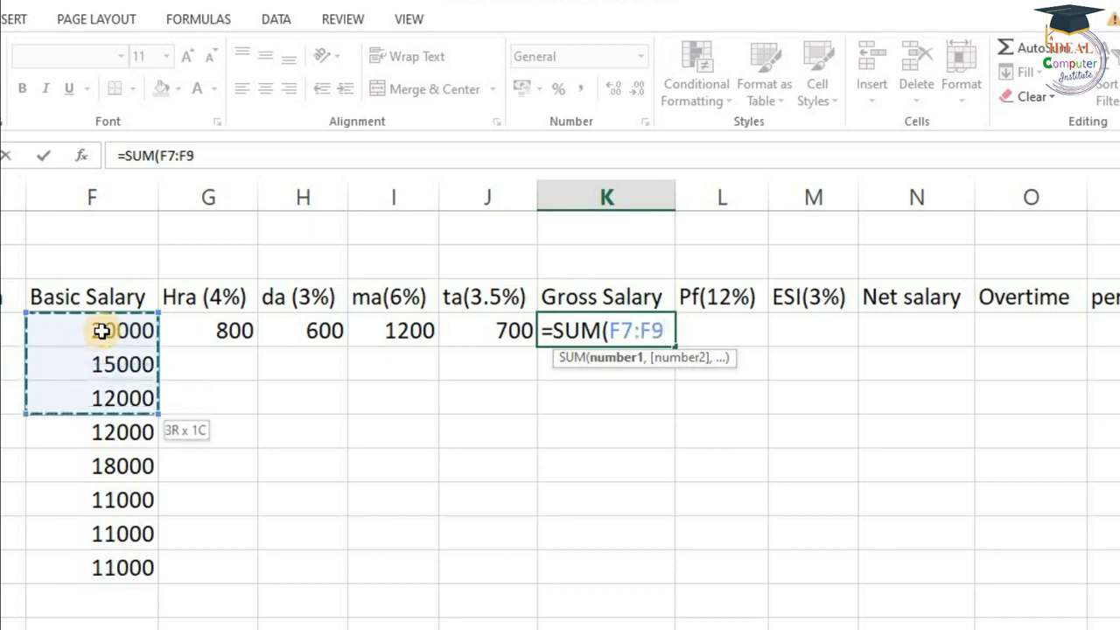
pyautogui.hotkey('shift', 'Up')
pyautogui.hotkey('shift', 'Up')
pyautogui.hotkey('shift', 'Right')
pyautogui.hotkey('shift', 'Right')
pyautogui.hotkey('shift', 'Right')
pyautogui.hotkey('shift', 'Right')
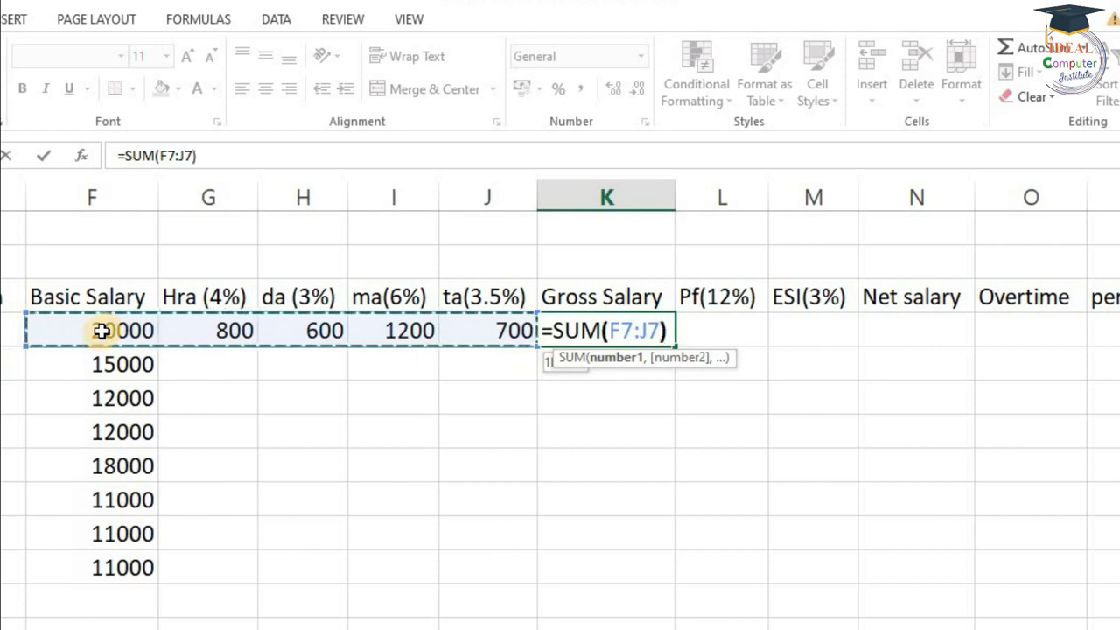
pyautogui.press('Return')
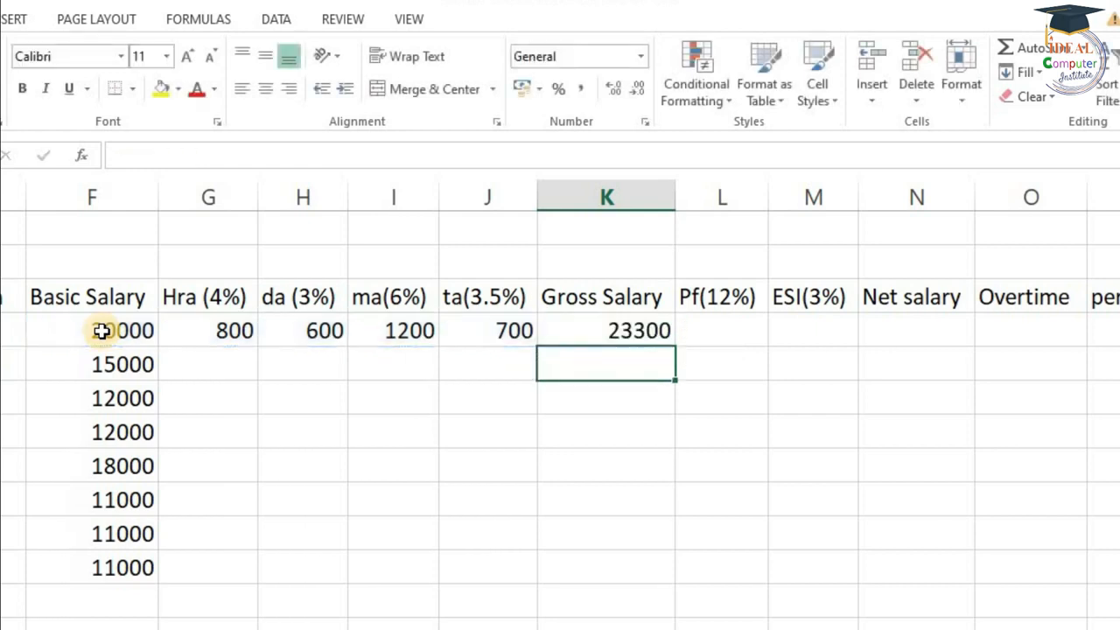
# Step: Calculate the first employee's Pf in L7 as 12% of the gross salary with the formula =K7*12%
pyautogui.press('Up')
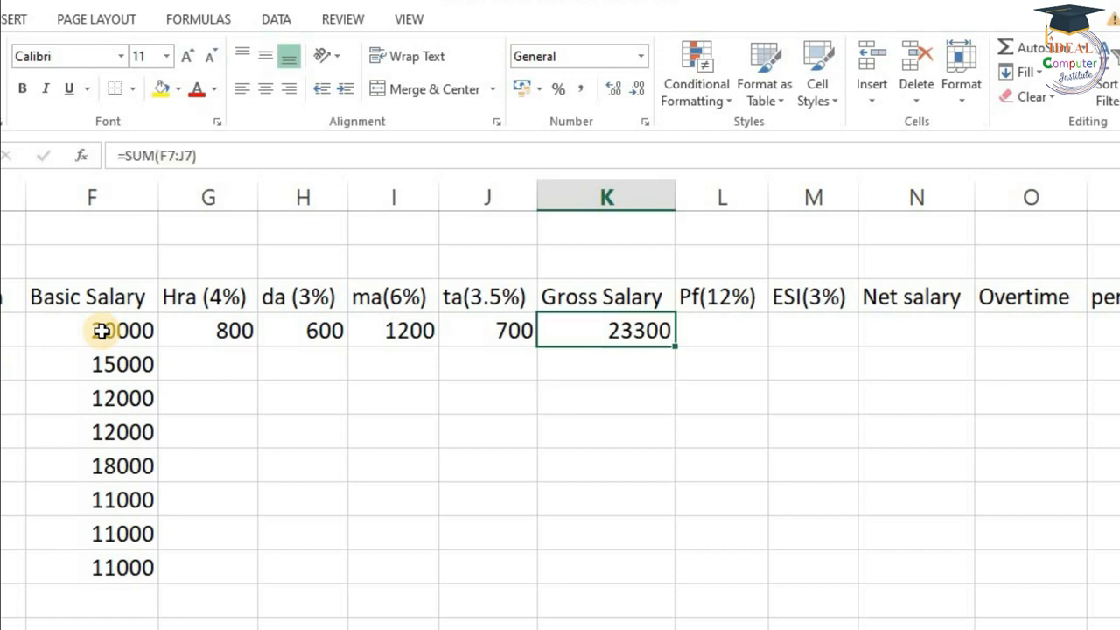
pyautogui.press('Right')
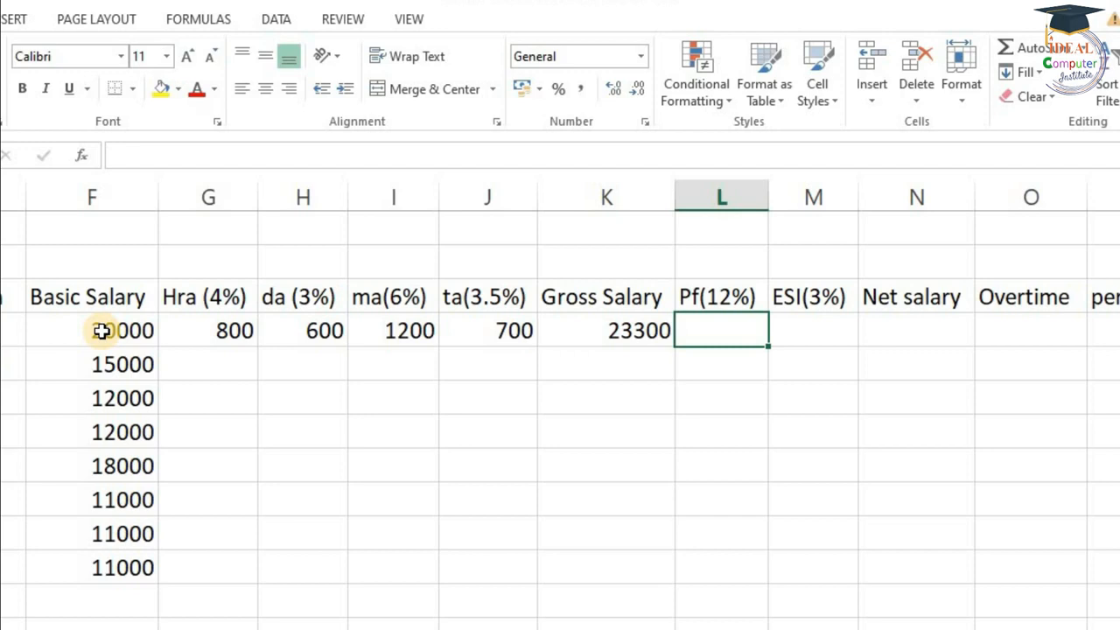
pyautogui.write('=')
pyautogui.press('Left')
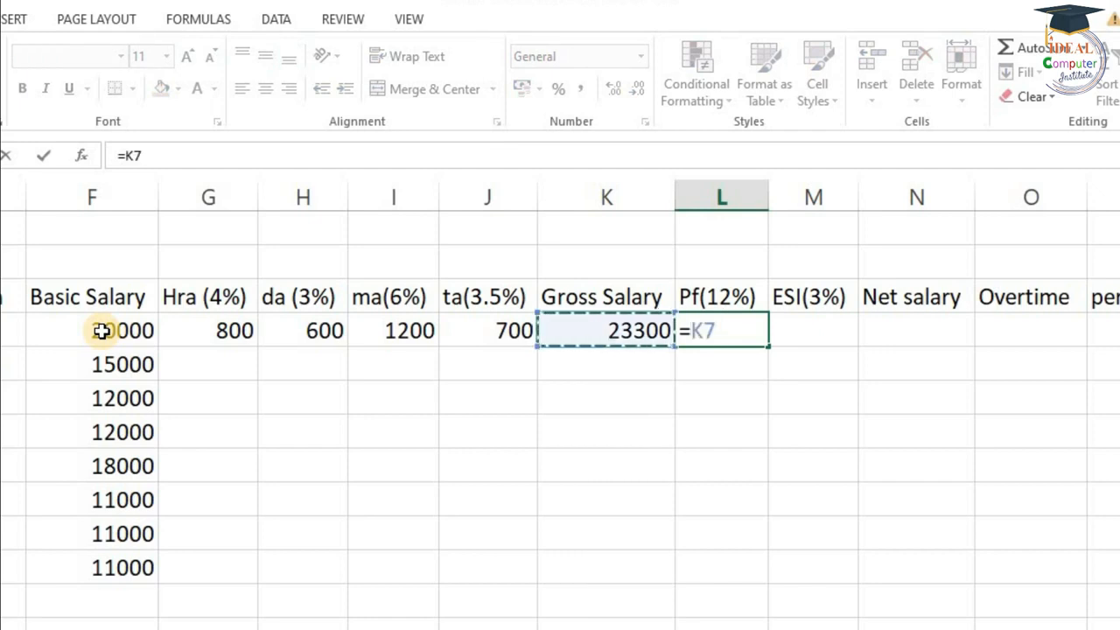
pyautogui.write('*')
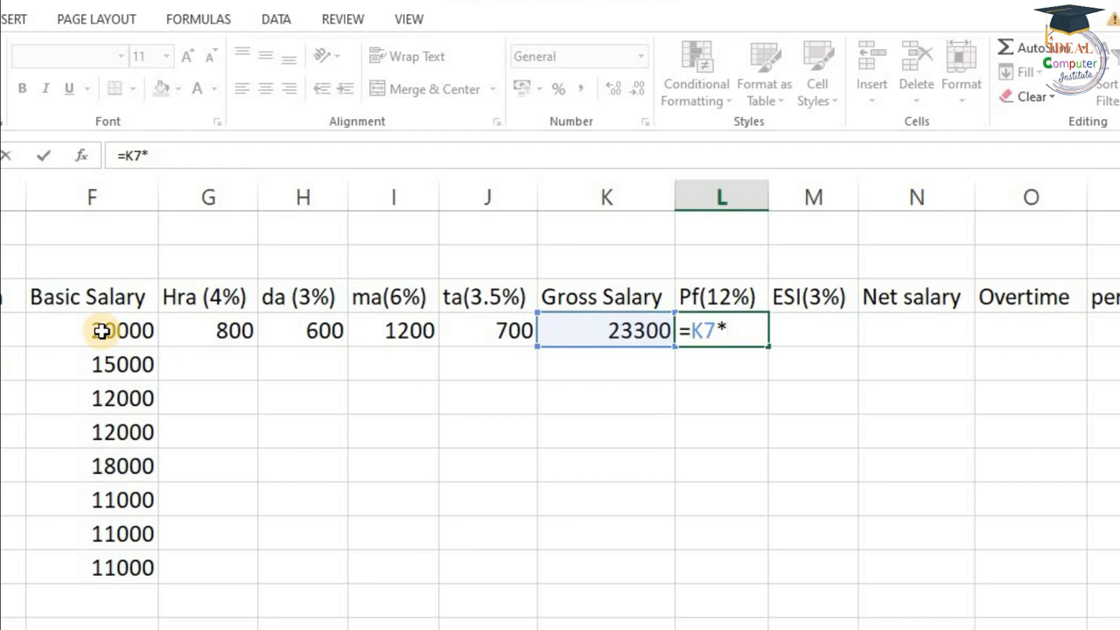
pyautogui.write('12%')
pyautogui.press('Return')
pyautogui.press('Up')
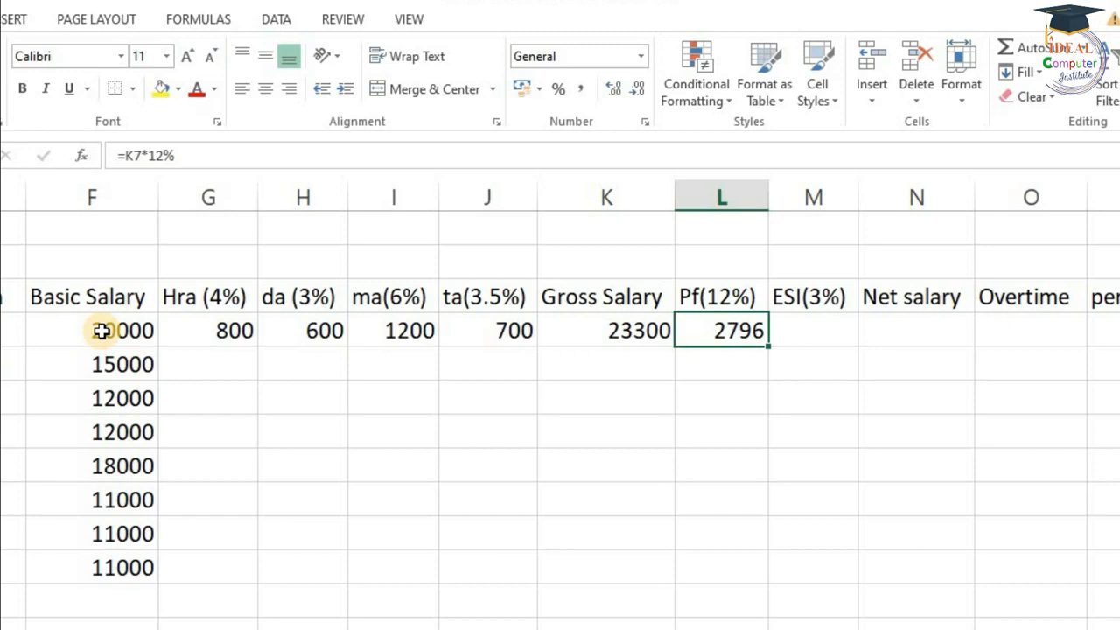
# Step: Calculate the first employee's ESI in M7 as 3% of the gross salary with the formula =K7*3%
pyautogui.press('Right')
pyautogui.write('=')
pyautogui.press('Left')
pyautogui.press('Left')
pyautogui.write('*')
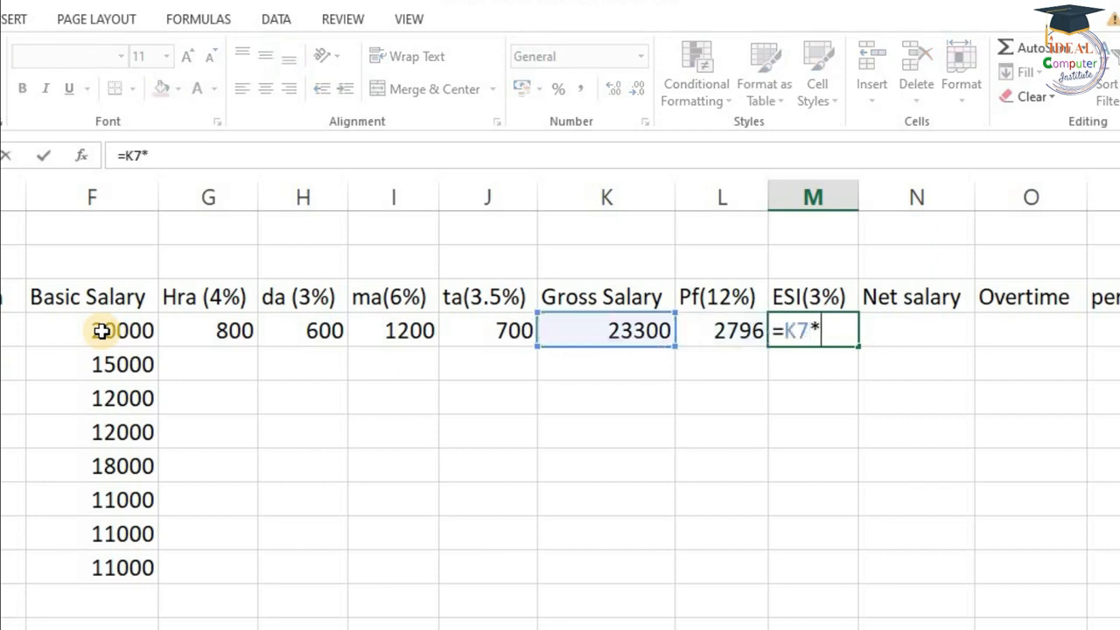
pyautogui.write('3%')
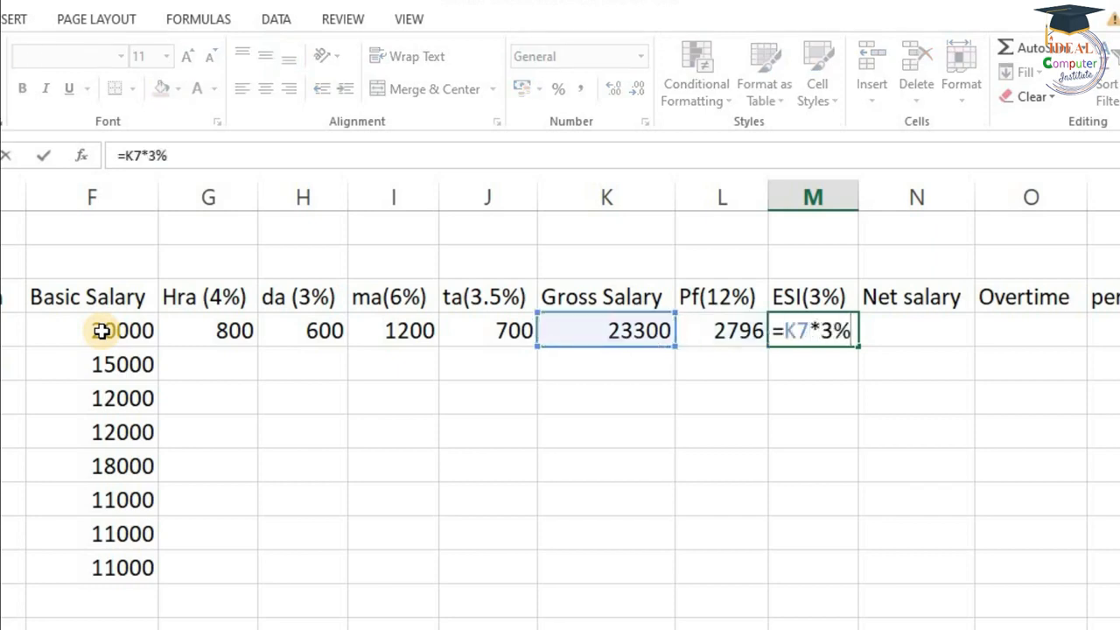
pyautogui.press('Return')
pyautogui.press('Up')
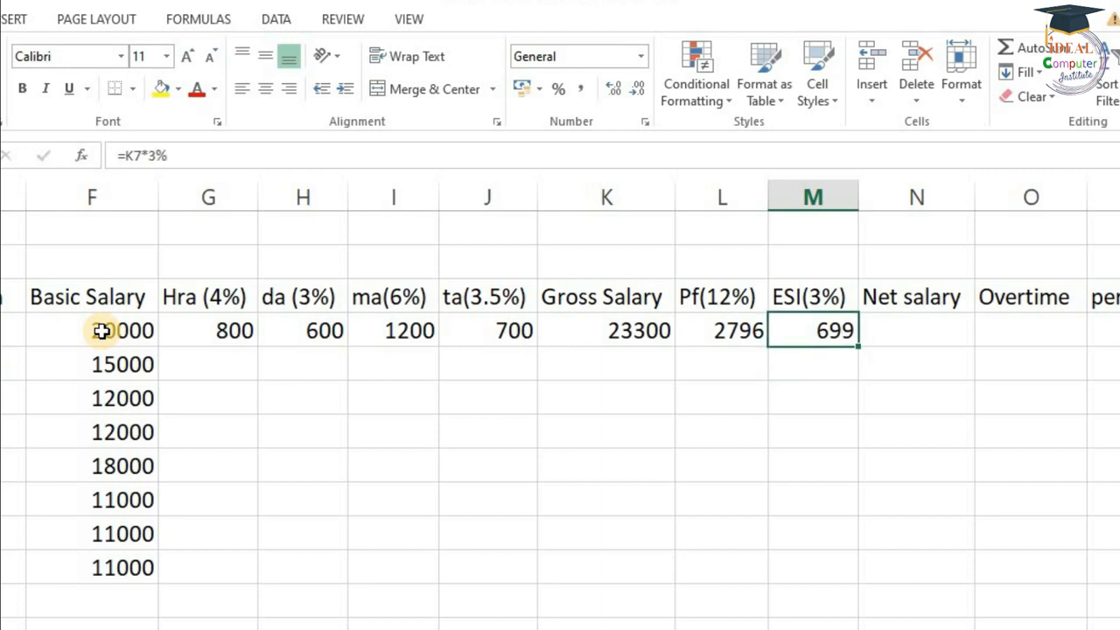
# Step: Calculate the first employee's Net salary in N7 by subtracting Pf and ESI from the gross salary with =K7-(L7+M7)
pyautogui.press('Right')
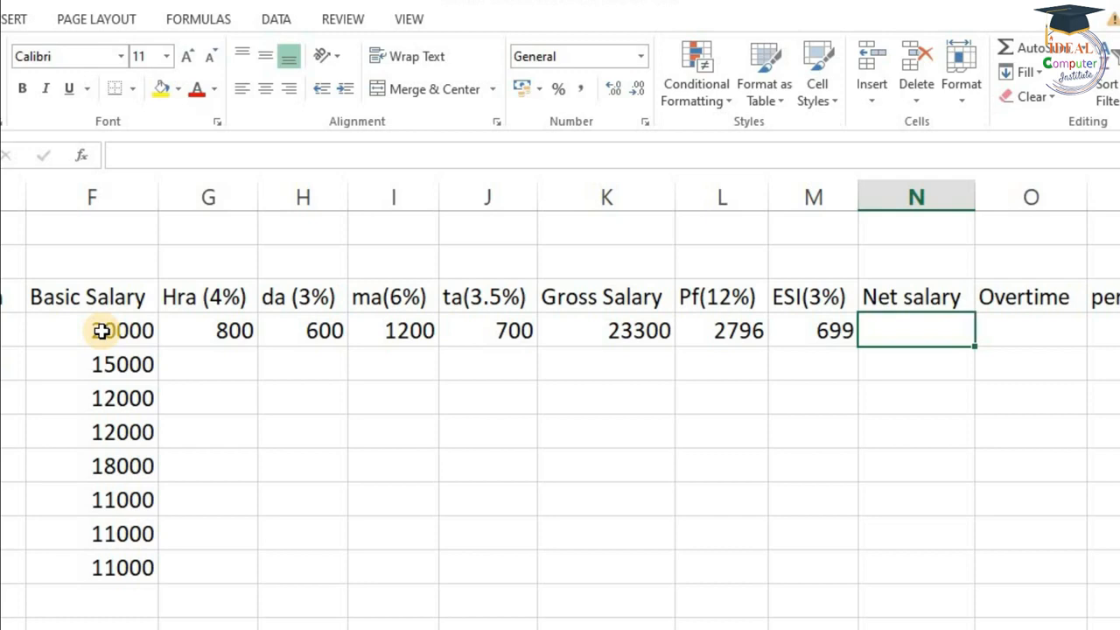
pyautogui.click(584, 339)
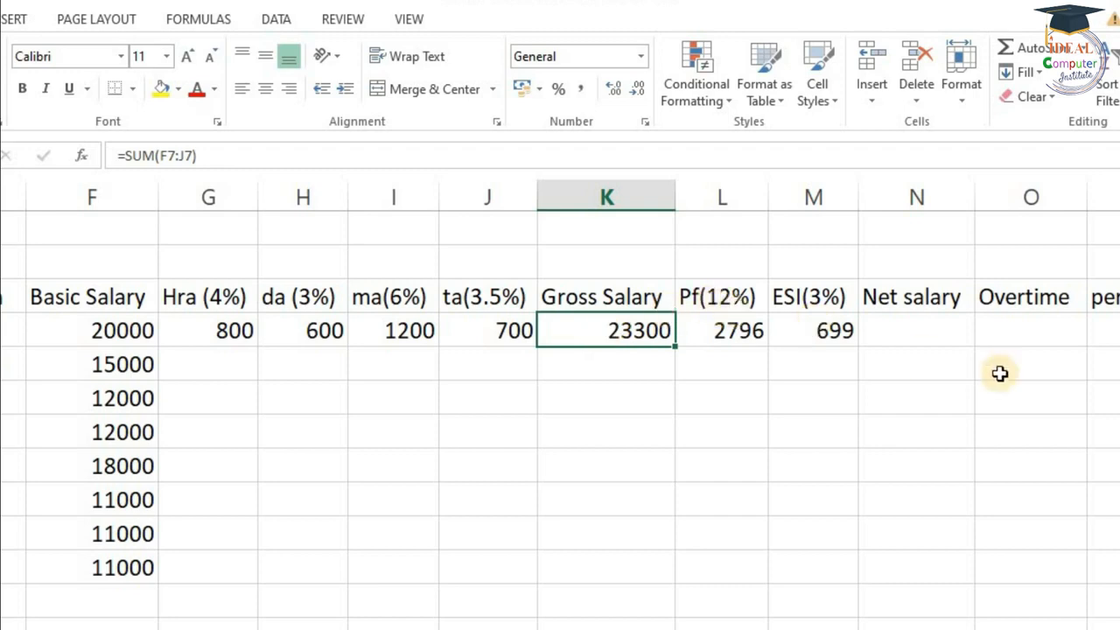
pyautogui.click(913, 320)
pyautogui.write('=')
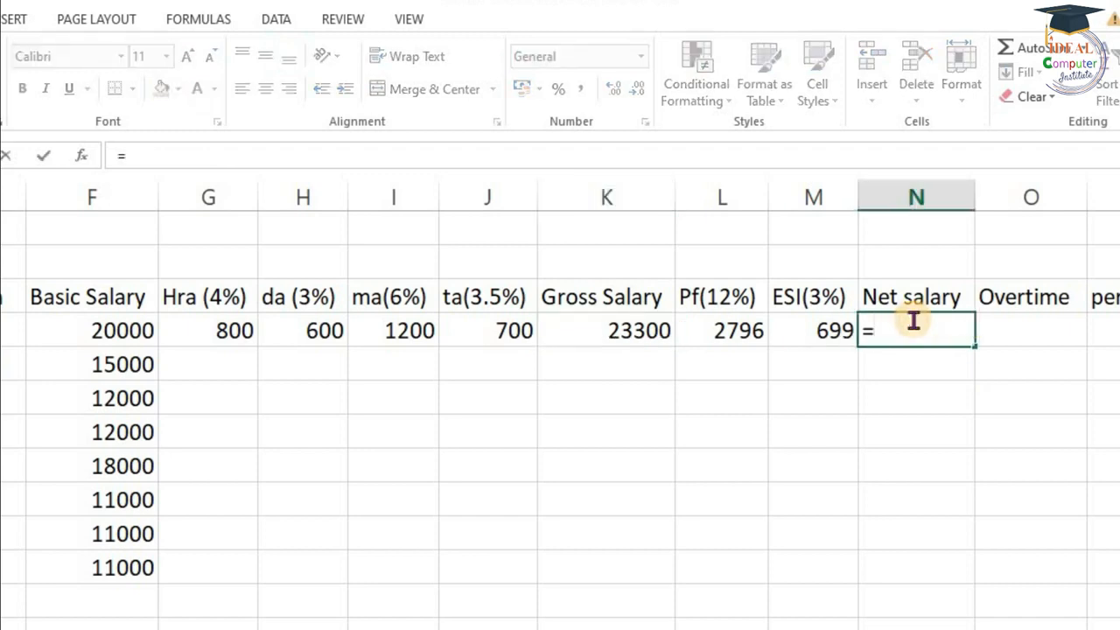
pyautogui.press('Left')
pyautogui.press('Left')
pyautogui.press('Left')
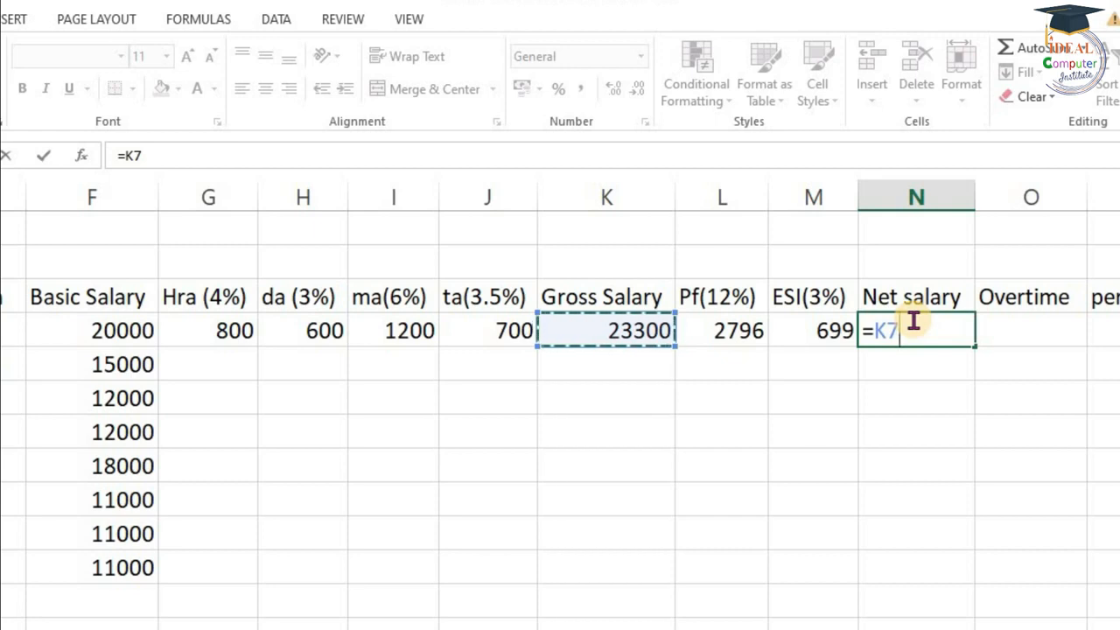
pyautogui.write('-')
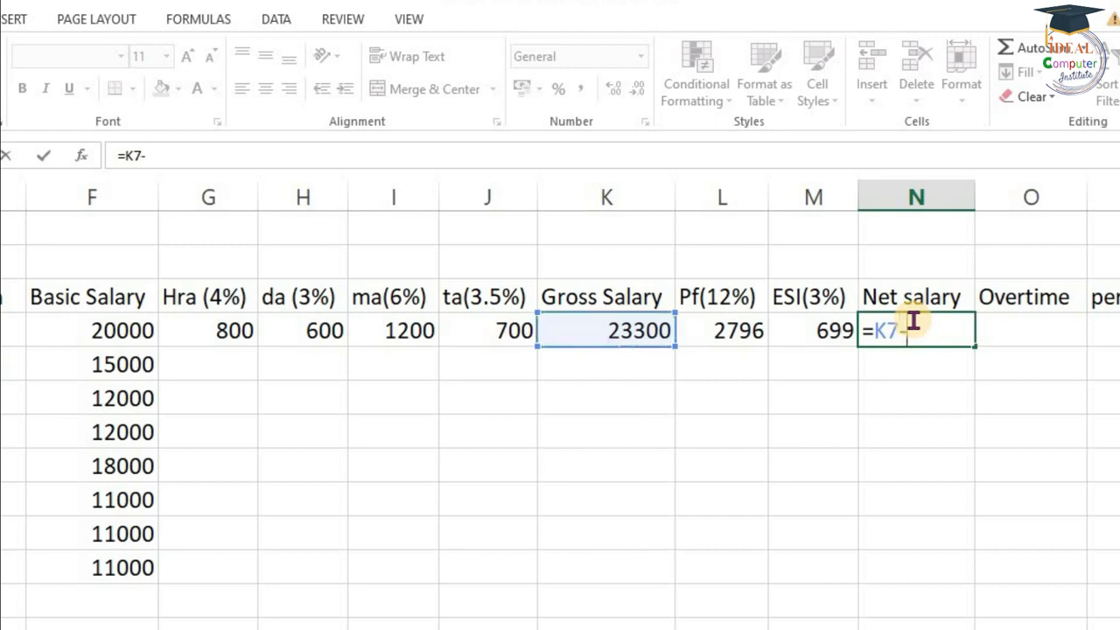
pyautogui.write('(')
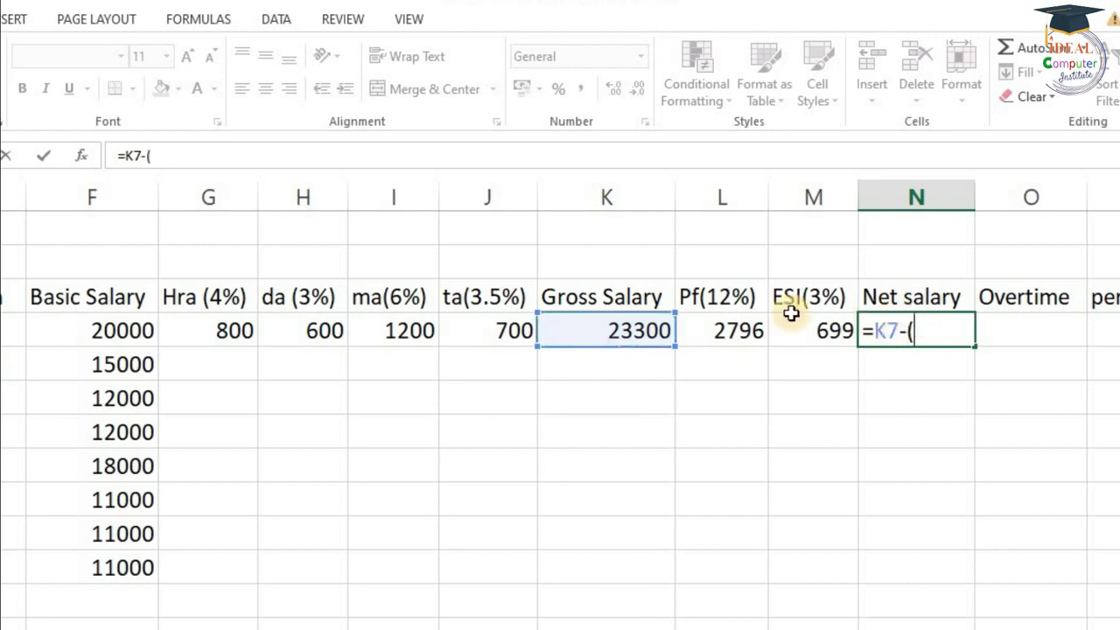
pyautogui.click(700, 322)
pyautogui.write('+')
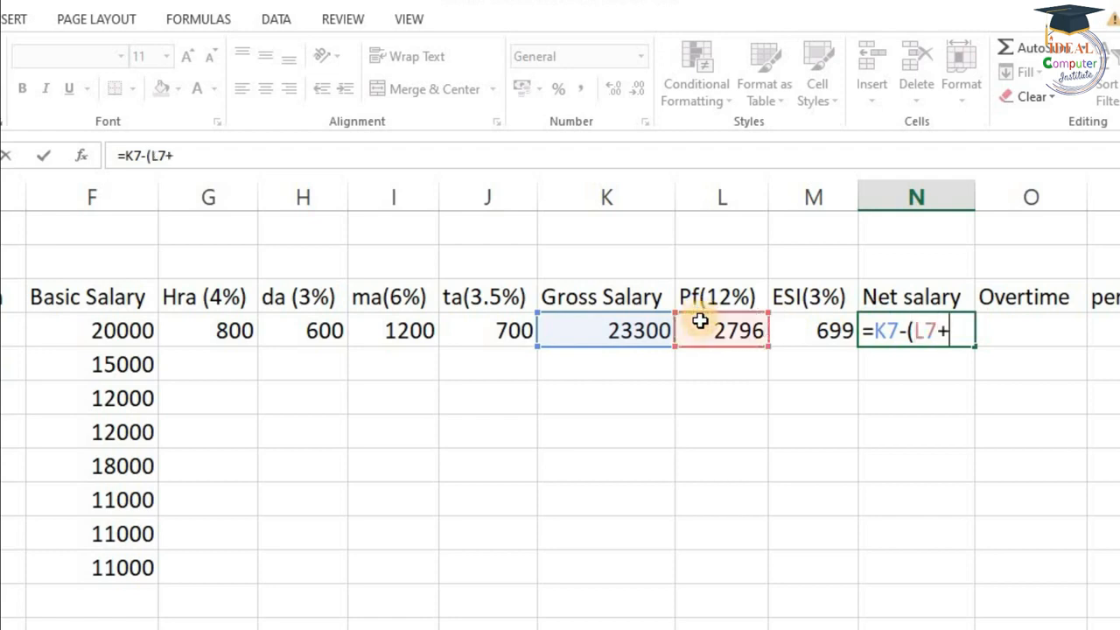
pyautogui.click(815, 330)
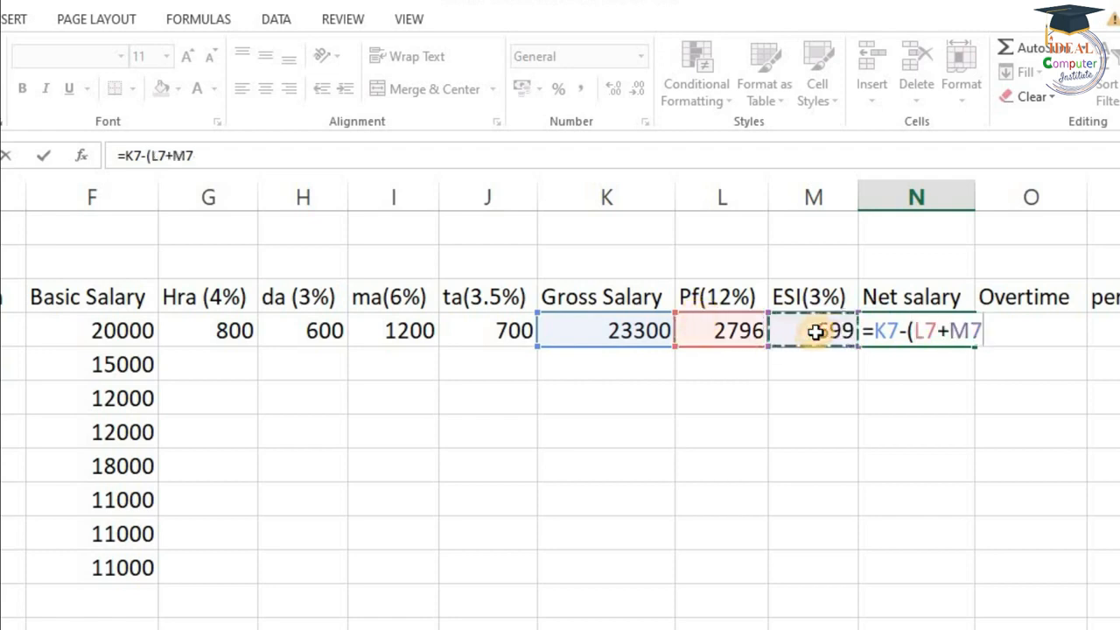
pyautogui.write(')')
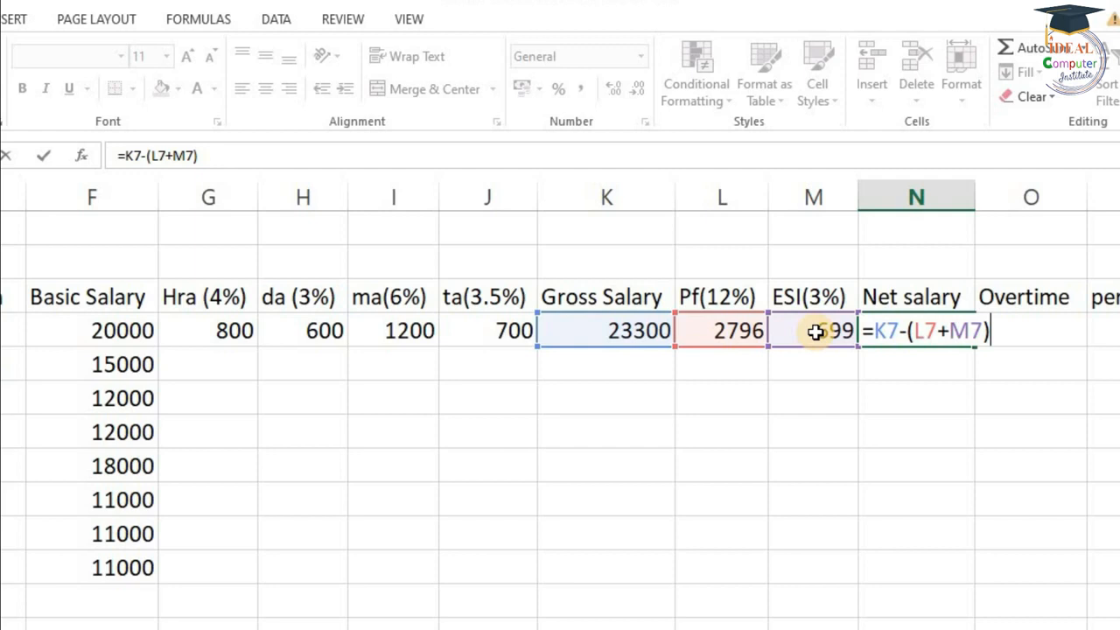
pyautogui.press('Return')
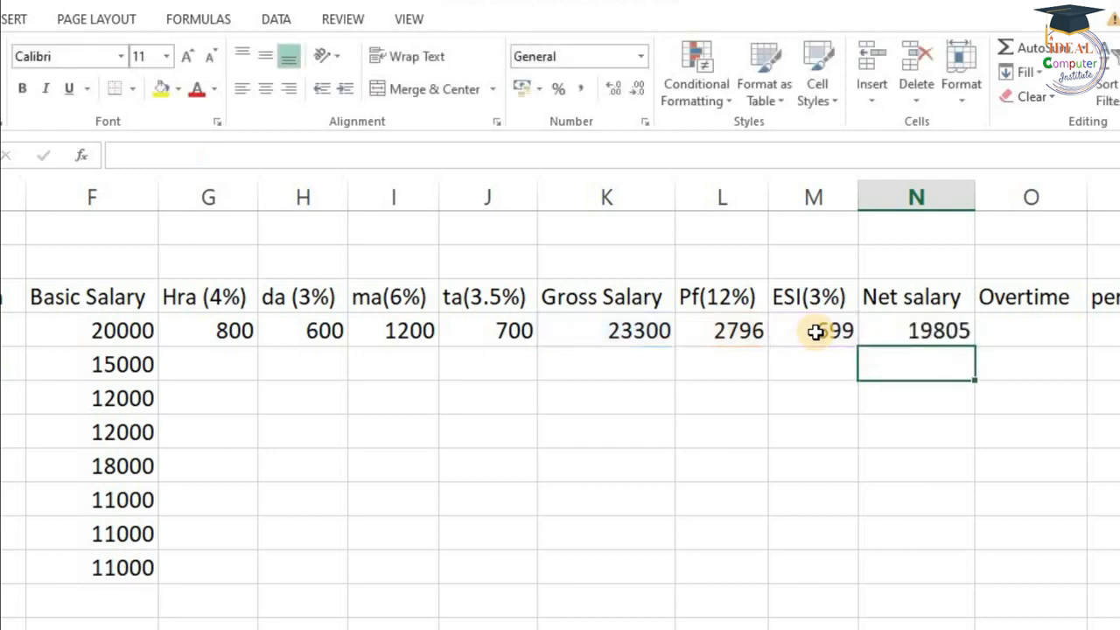
# Step: Enter 10 as the first employee's Overtime in O7
pyautogui.press('Up')
pyautogui.press('Right')
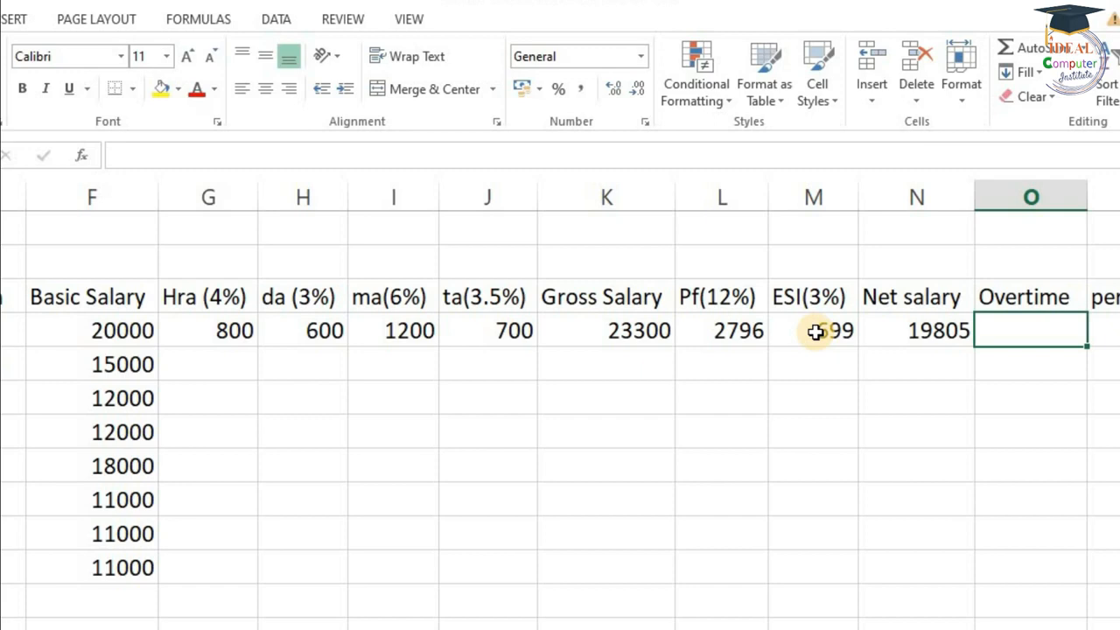
pyautogui.write('10')
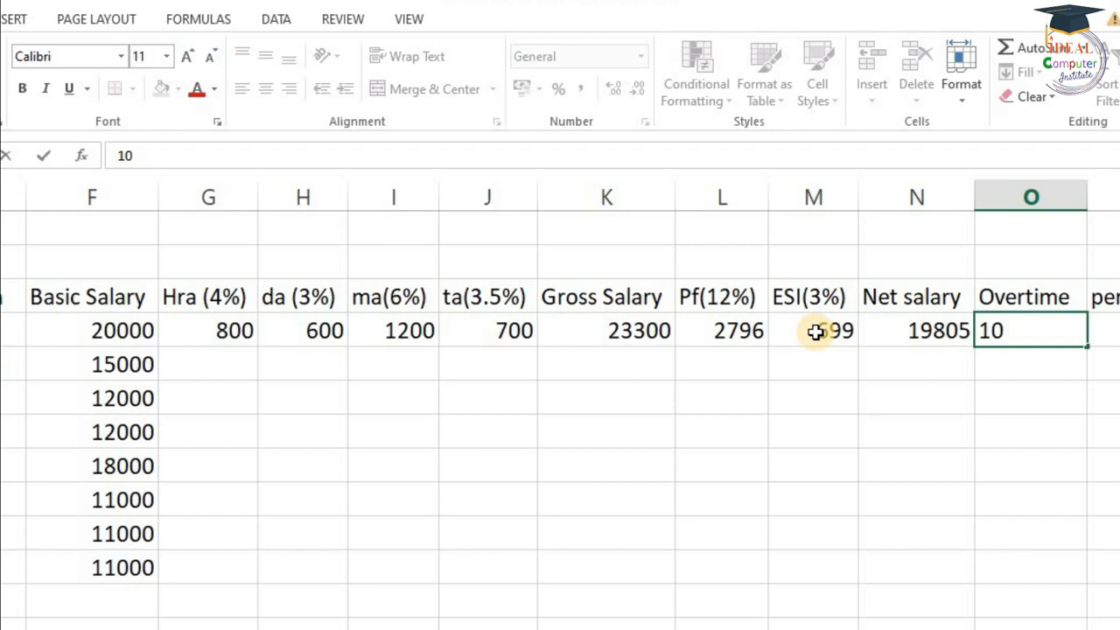
pyautogui.press('Tab')
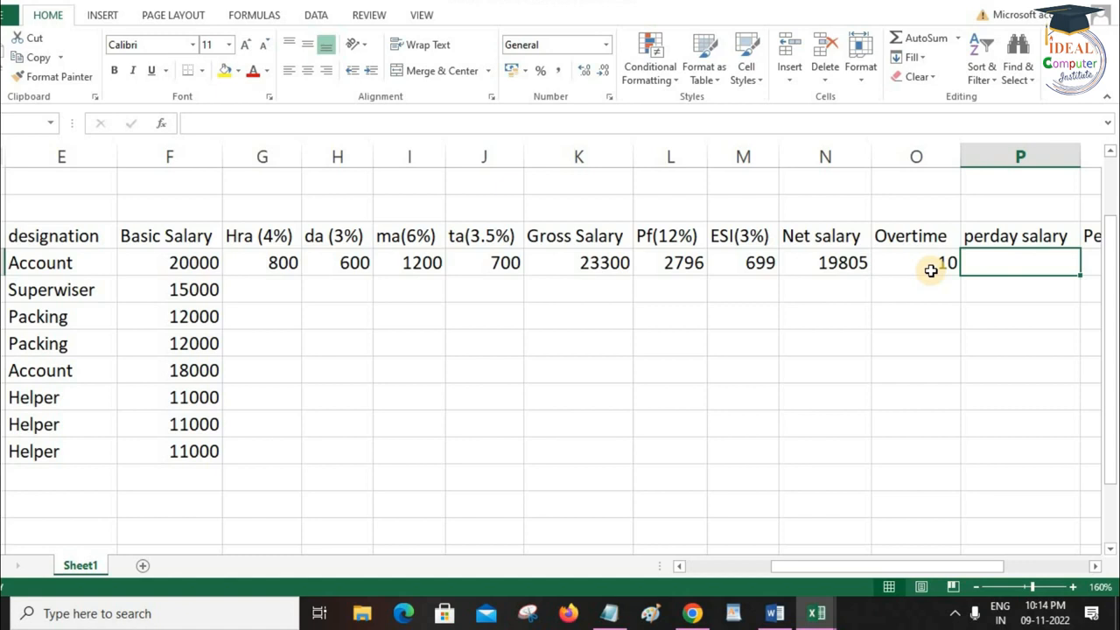
# Step: Calculate the first employee's perday salary in P7 by dividing the basic salary by 30 with the formula =F7/30
pyautogui.write('=')
pyautogui.press('Left')
pyautogui.press('Left')
pyautogui.press('Left')
pyautogui.press('Left')
pyautogui.press('Left')
pyautogui.press('Left')
pyautogui.press('Left')
pyautogui.press('Left')
pyautogui.press('Left')
pyautogui.press('Left')
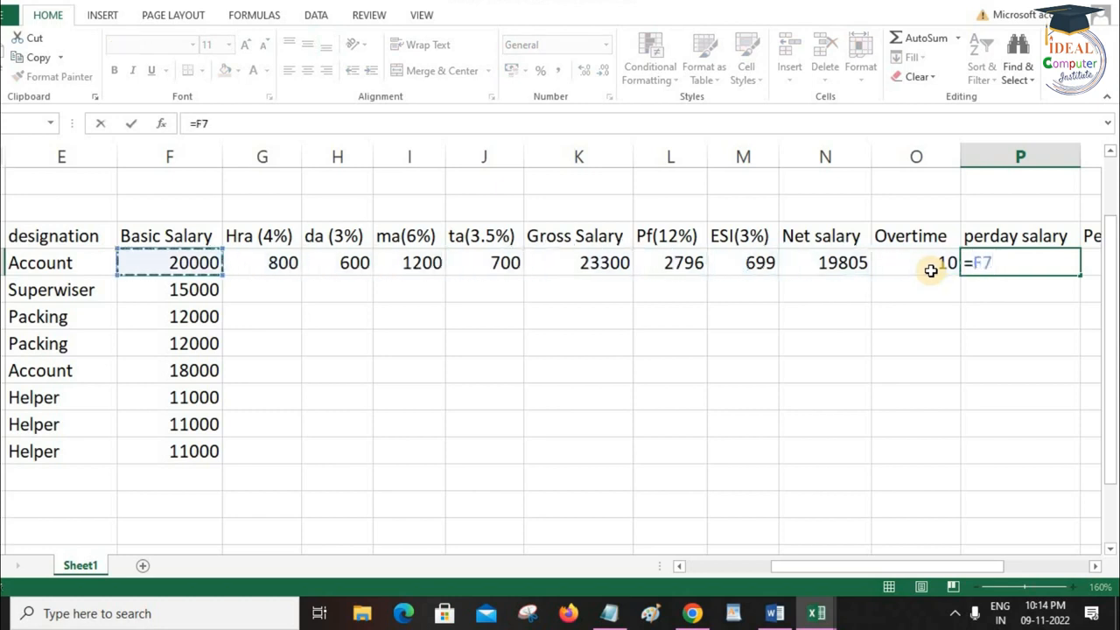
pyautogui.write('/3')
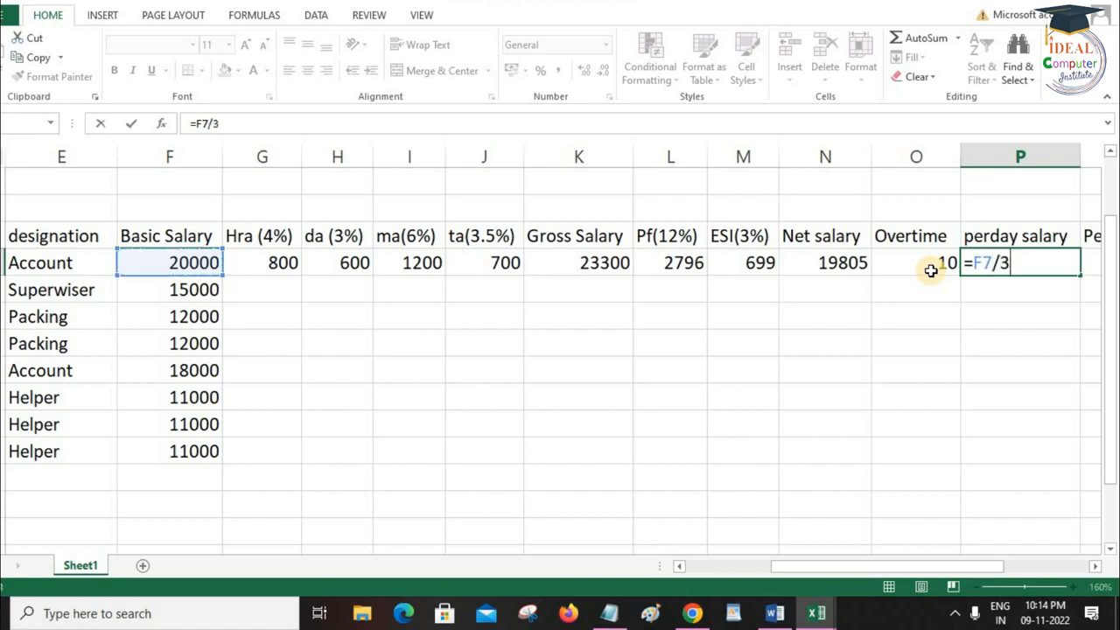
pyautogui.write('0')
pyautogui.press('Return')
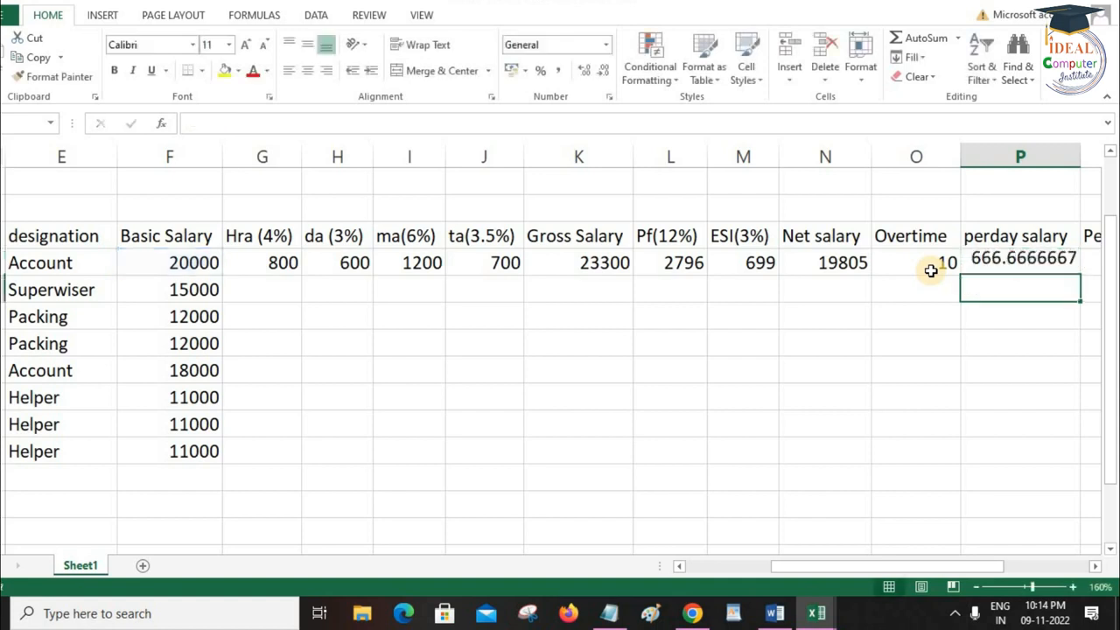
pyautogui.press('Up')
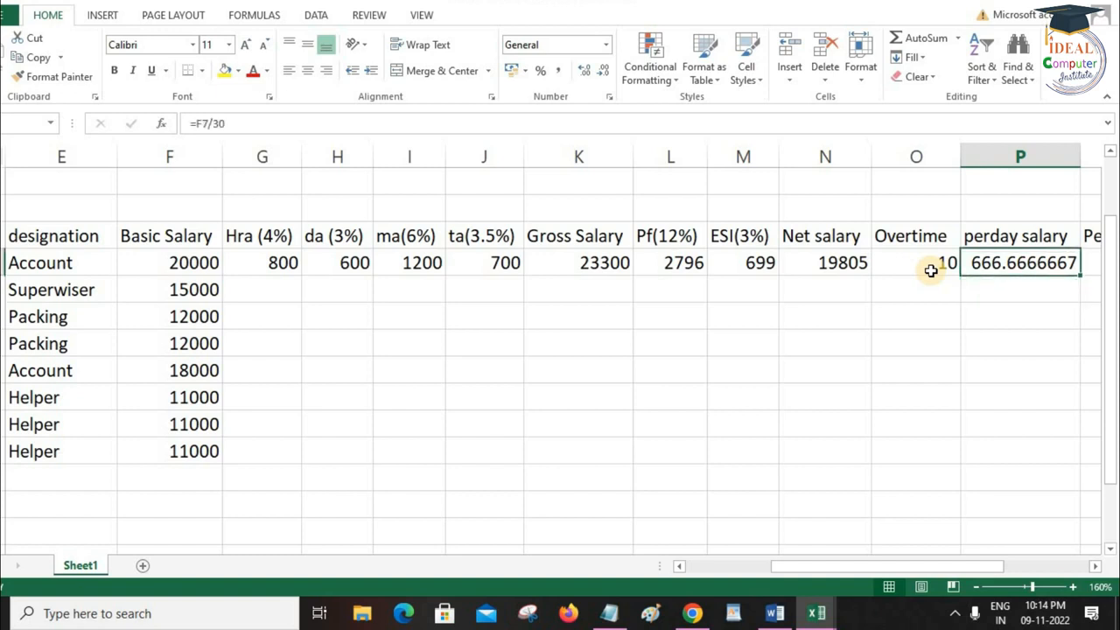
# Step: Calculate the first employee's Per hr salary in Q7 by dividing the perday salary by 10 with the formula =P7/10
pyautogui.press('Right')
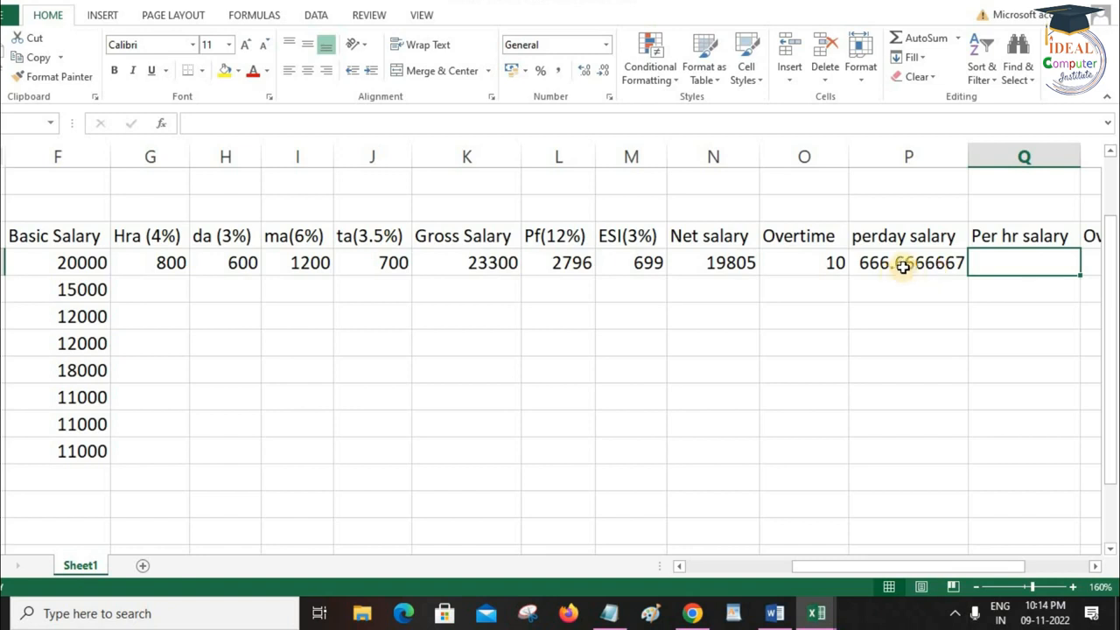
pyautogui.write('=')
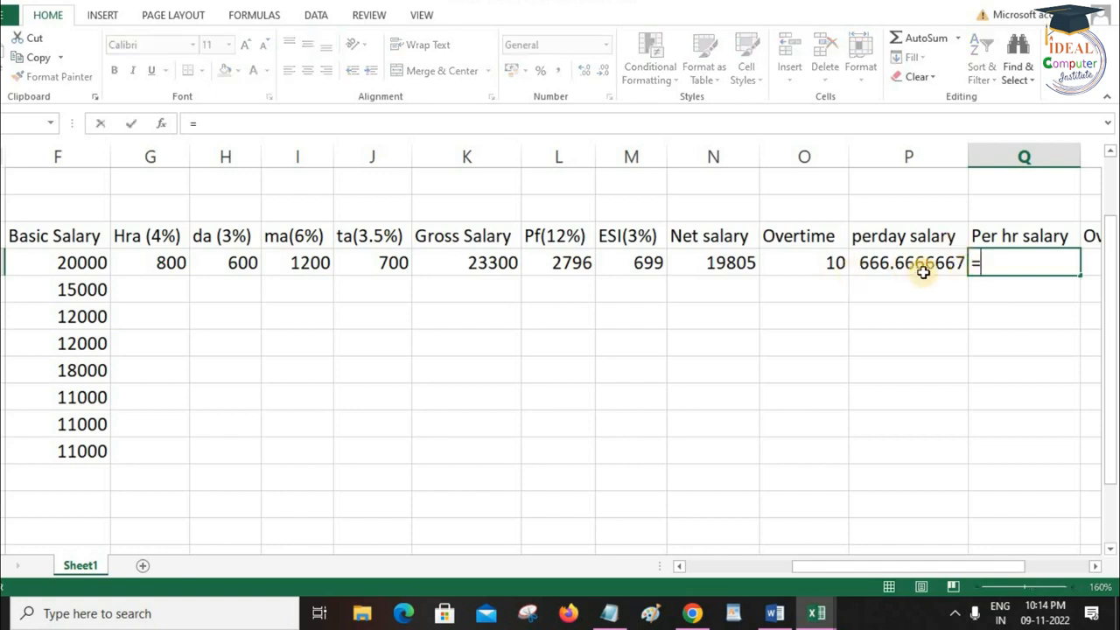
pyautogui.click(925, 275)
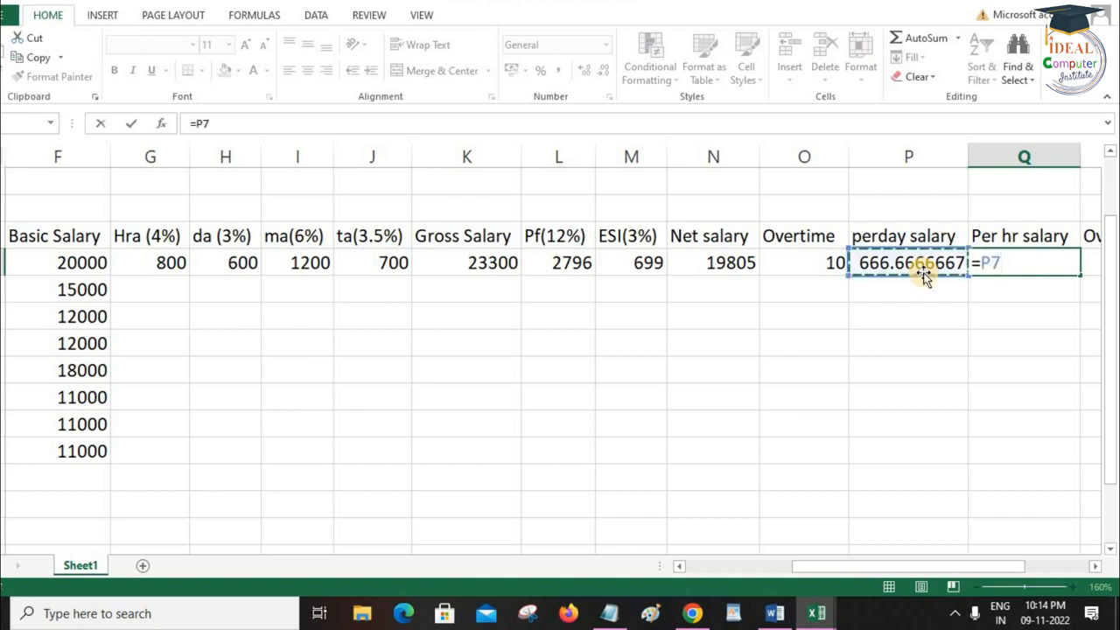
pyautogui.write('/')
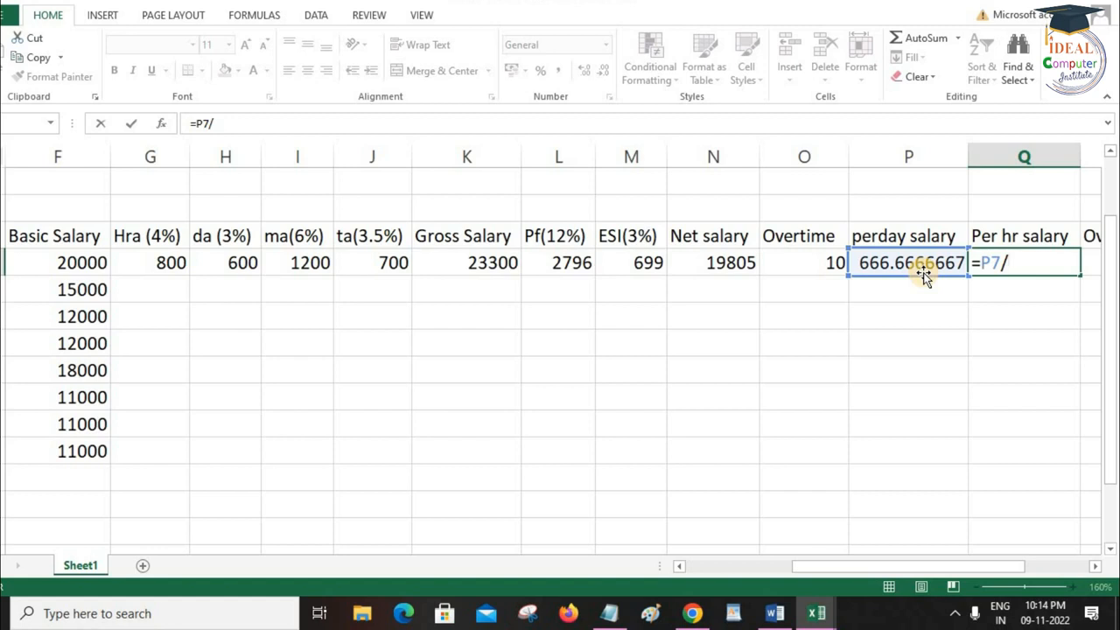
pyautogui.write('10')
pyautogui.press('Return')
pyautogui.press('Up')
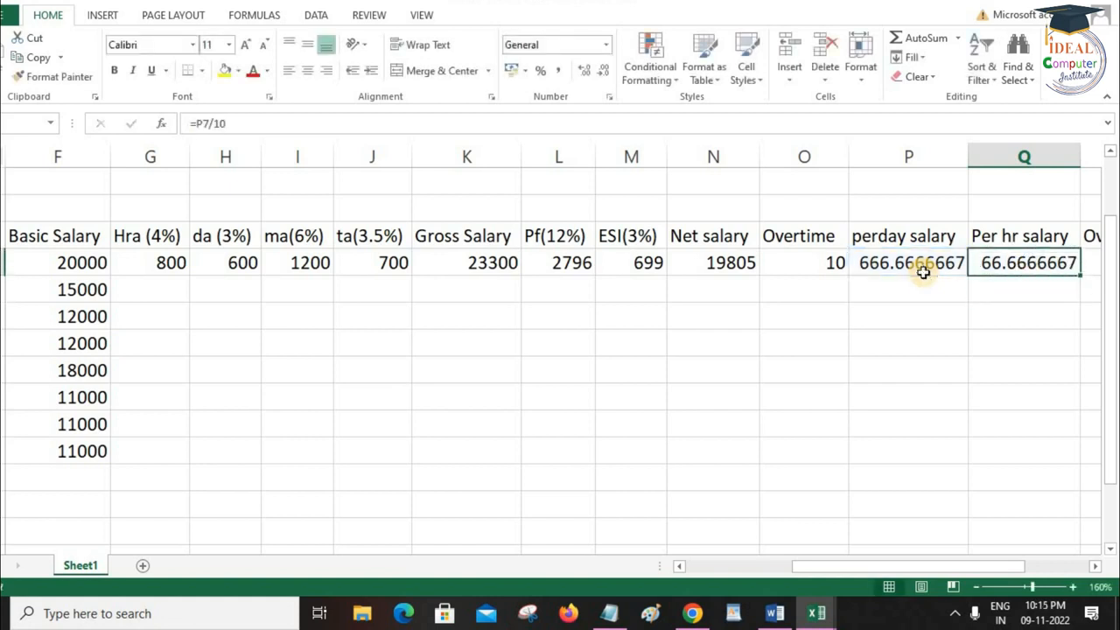
# Step: Calculate the first employee's Overtime Salary in R7 by multiplying the per-hour salary by the overtime hours with =Q7*O7
pyautogui.press('Right')
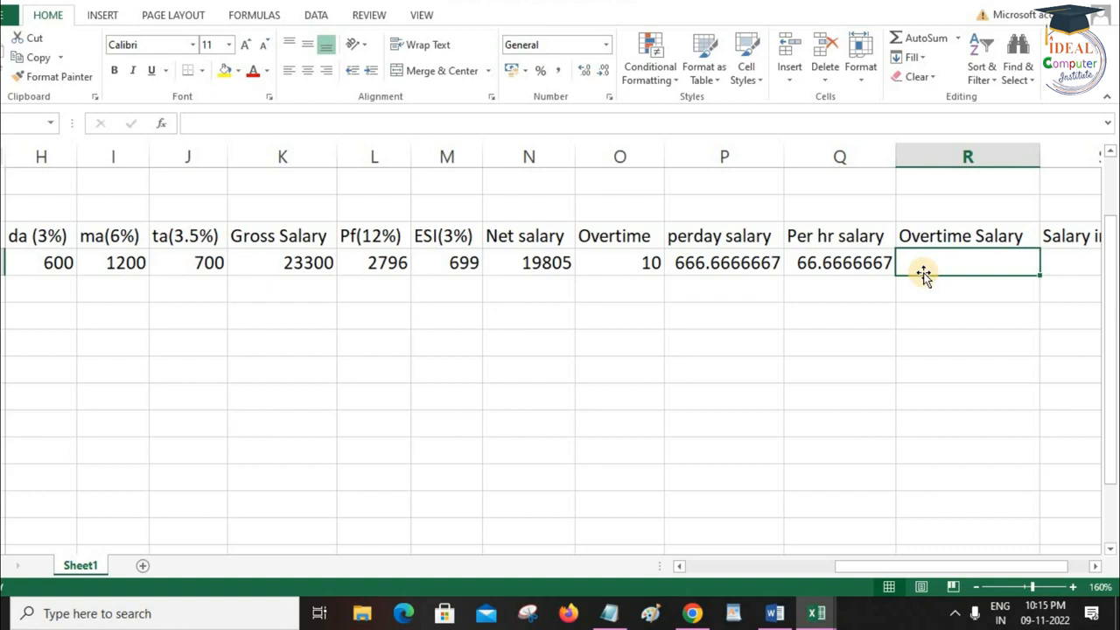
pyautogui.press('Left')
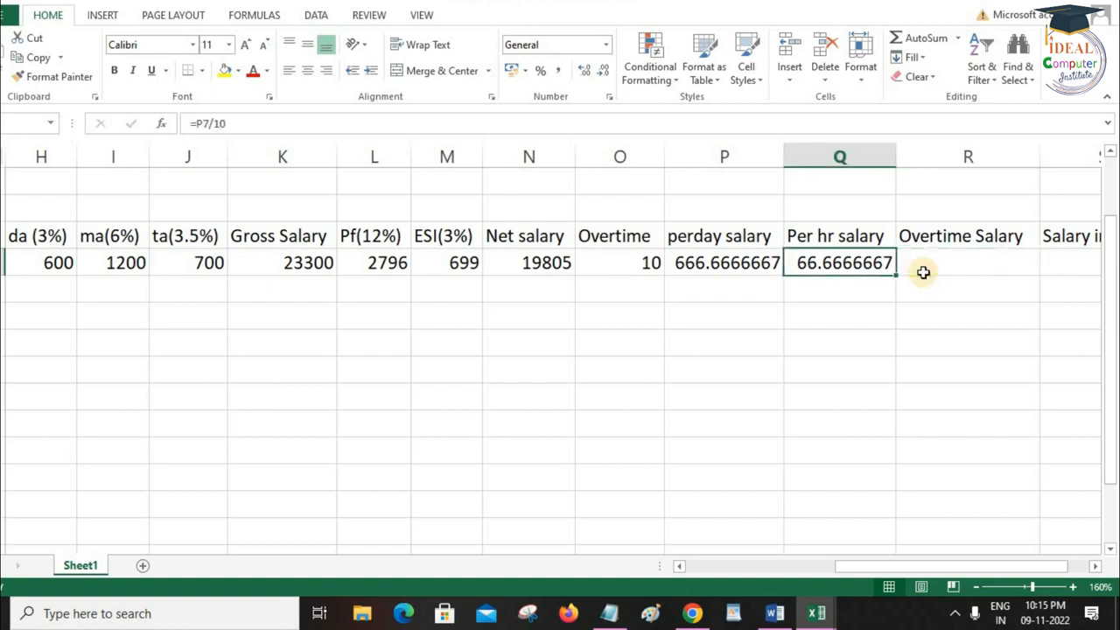
pyautogui.press('Left')
pyautogui.press('Left')
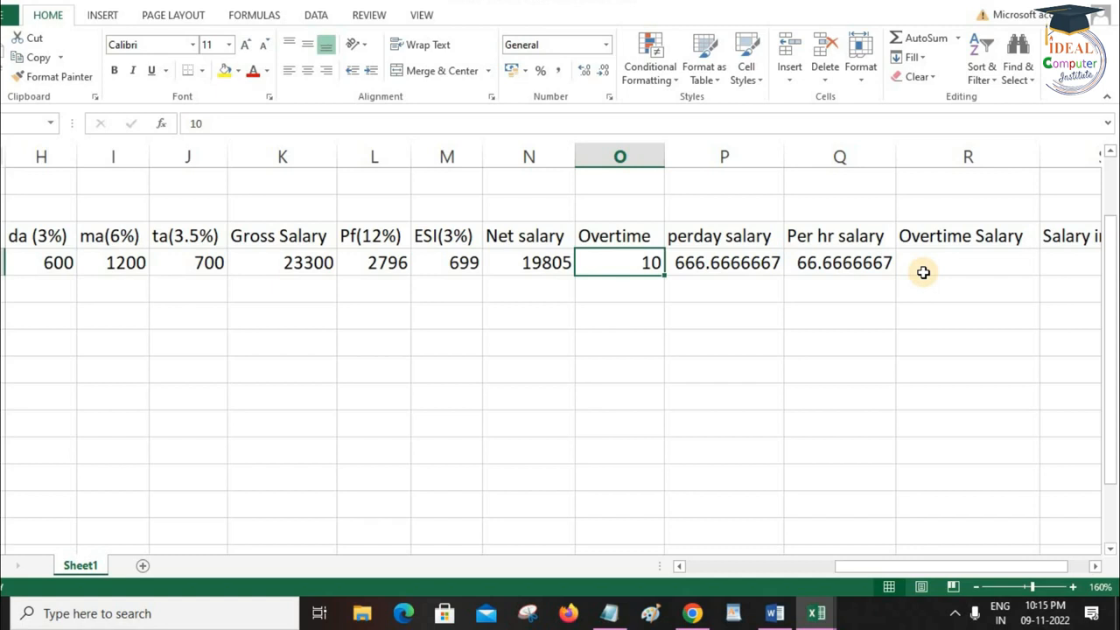
pyautogui.press('Right')
pyautogui.press('Right')
pyautogui.press('Right')
pyautogui.write('=')
pyautogui.press('Left')
pyautogui.write('*')
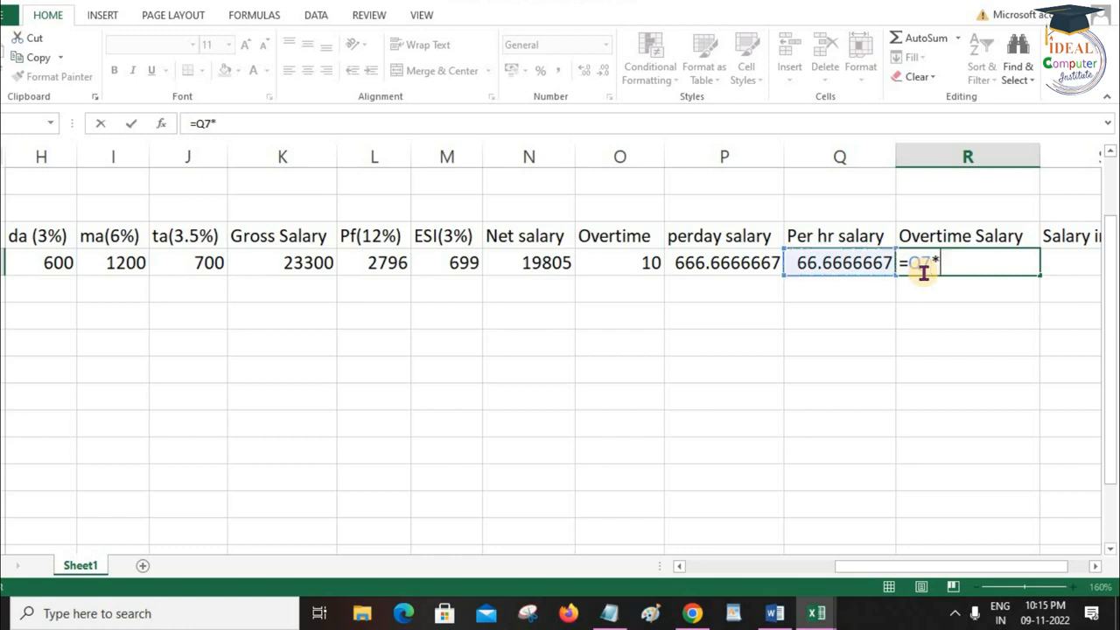
pyautogui.press('Left')
pyautogui.press('Left')
pyautogui.press('Left')
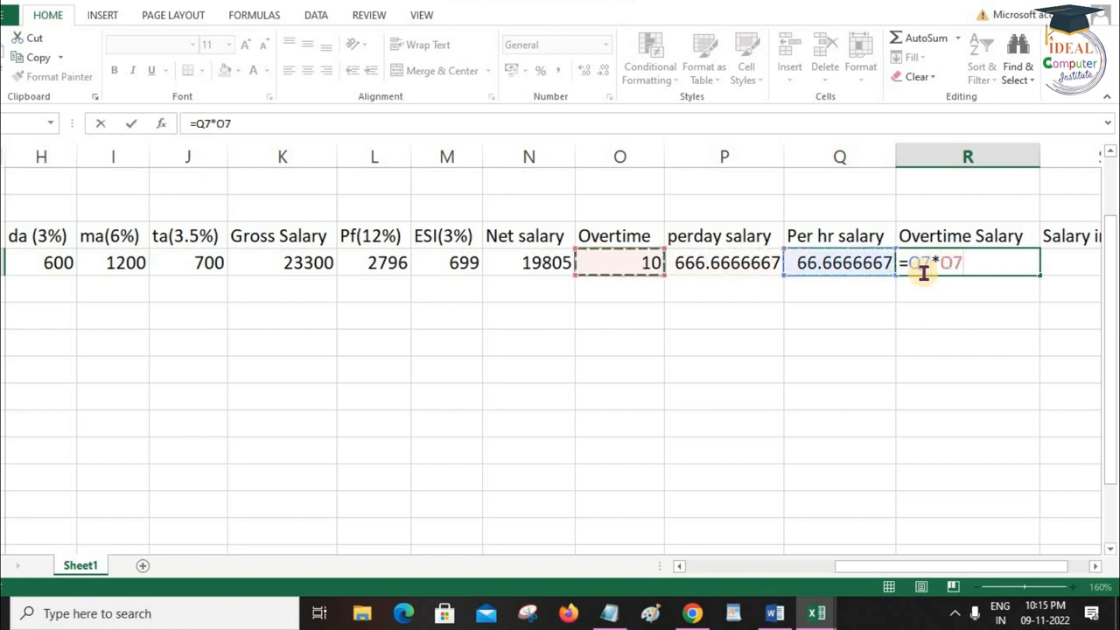
pyautogui.press('Return')
pyautogui.press('Up')
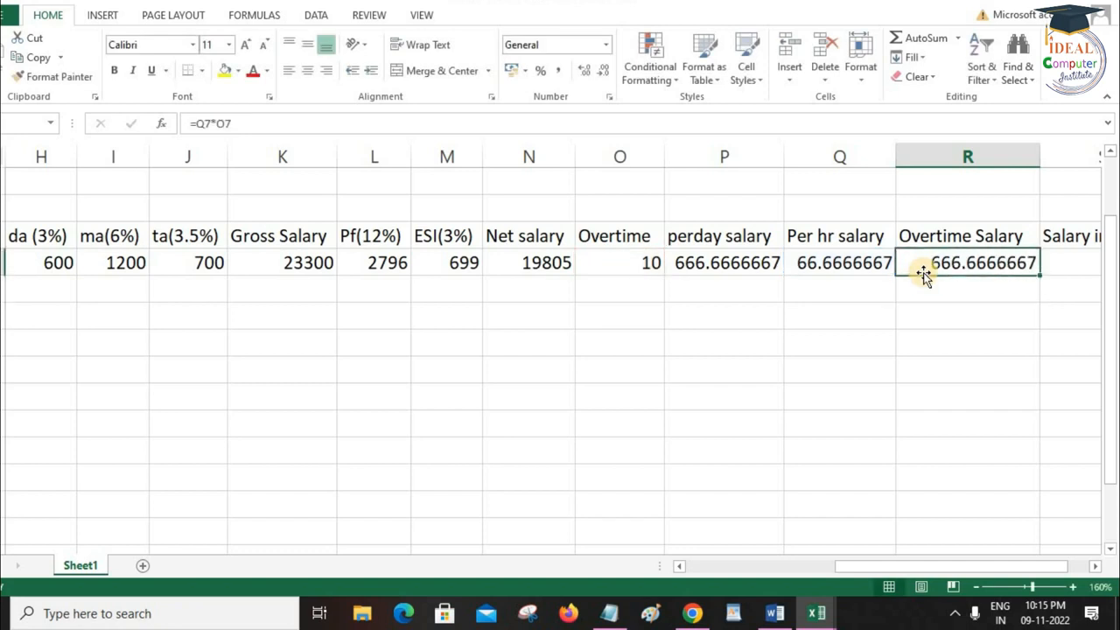
# Step: Calculate the first employee's Salary in hand in S7 by adding the overtime salary and net salary with =R7+N7
pyautogui.press('Right')
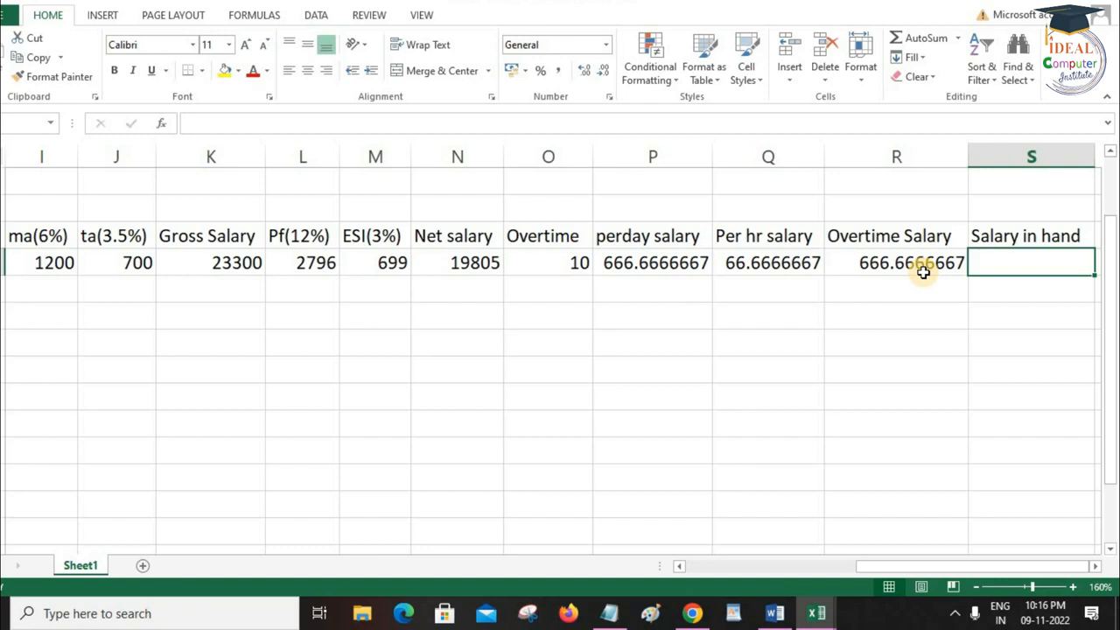
pyautogui.write('=')
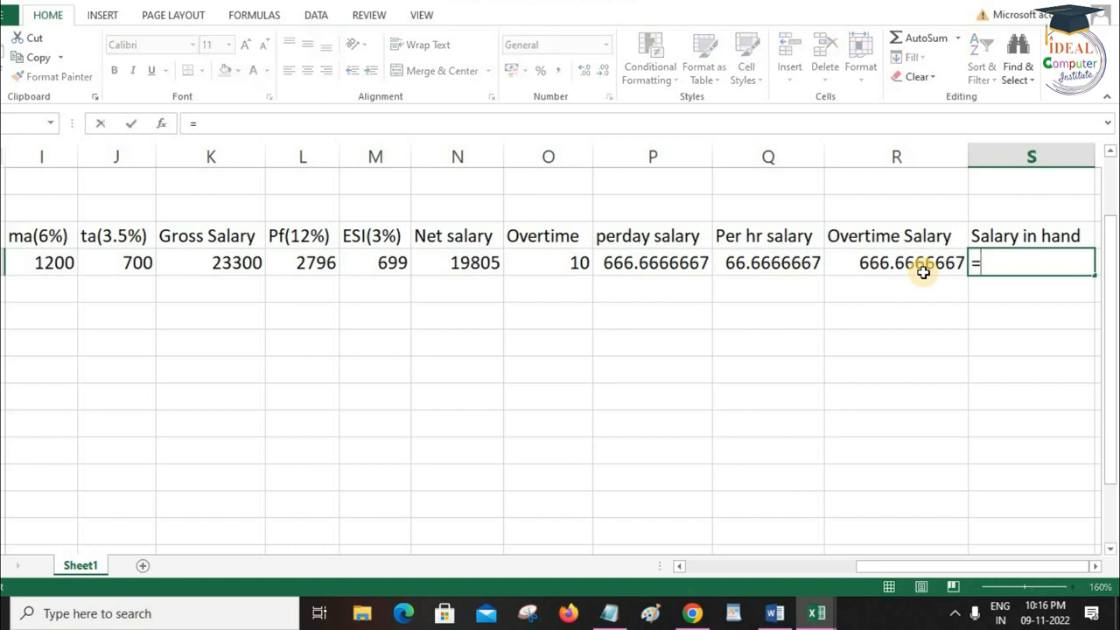
pyautogui.click(925, 275)
pyautogui.write('+')
pyautogui.press('Left')
pyautogui.press('Left')
pyautogui.press('Left')
pyautogui.press('Left')
pyautogui.press('Left')
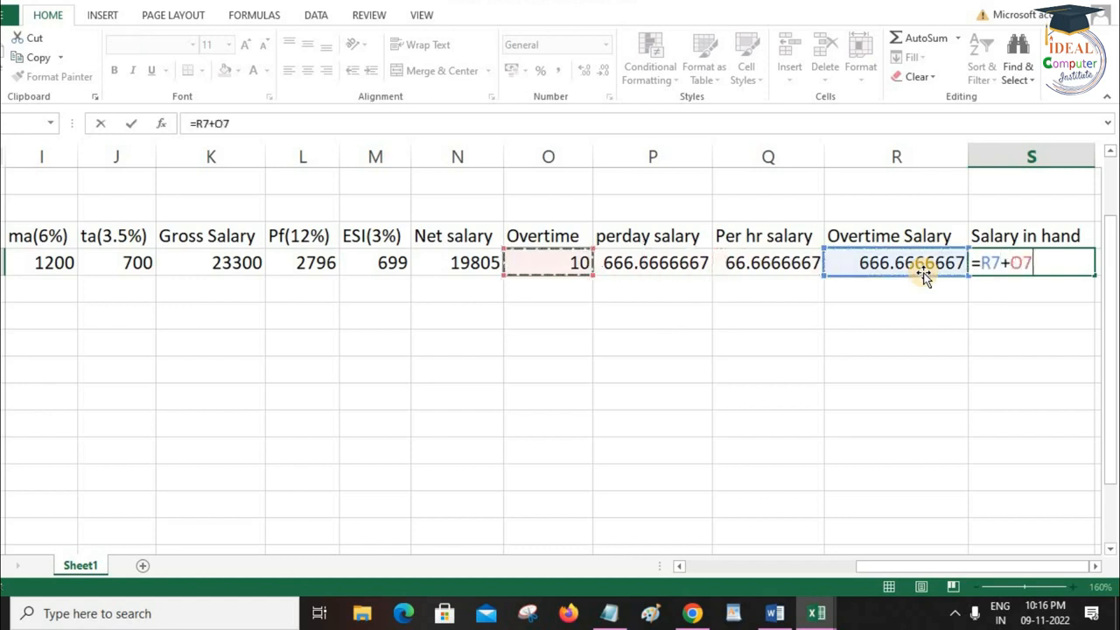
pyautogui.press('Return')
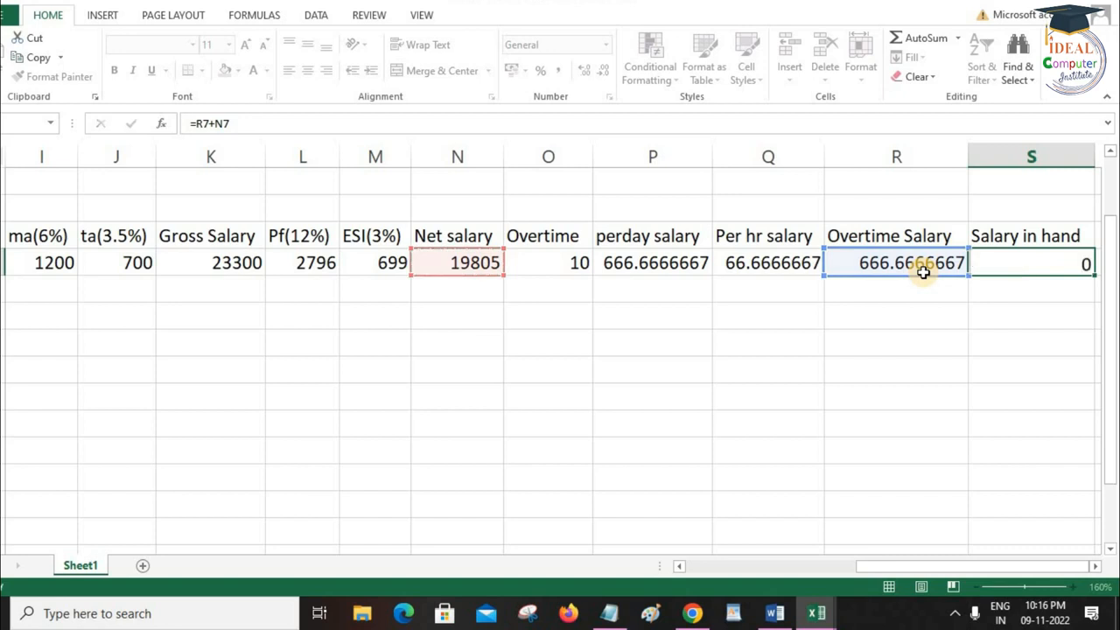
pyautogui.press('Up')
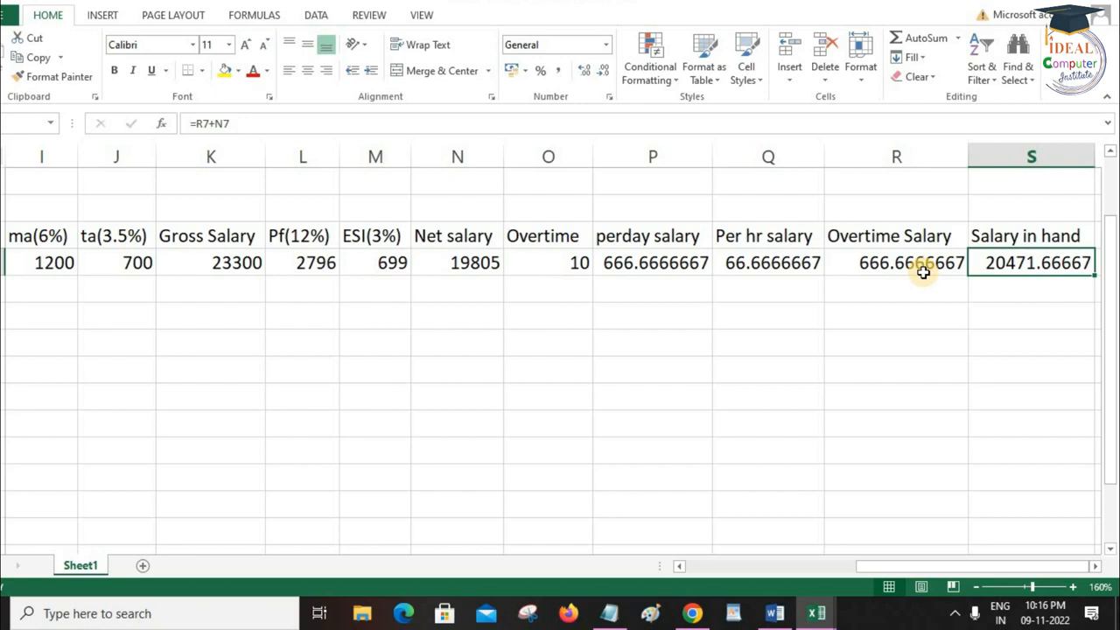
# Step: Fill the first employee's salary calculations from G7:S7 down through row 17
pyautogui.press('Left')
pyautogui.press('Left')
pyautogui.press('Left')
pyautogui.press('Left')
pyautogui.press('Left')
pyautogui.press('Left')
pyautogui.press('Left')
pyautogui.press('Left')
pyautogui.press('Left')
pyautogui.press('Left')
pyautogui.press('Left')
pyautogui.press('Left')
pyautogui.press('Left')
pyautogui.press('Left')
pyautogui.press('Left')
pyautogui.press('Left')
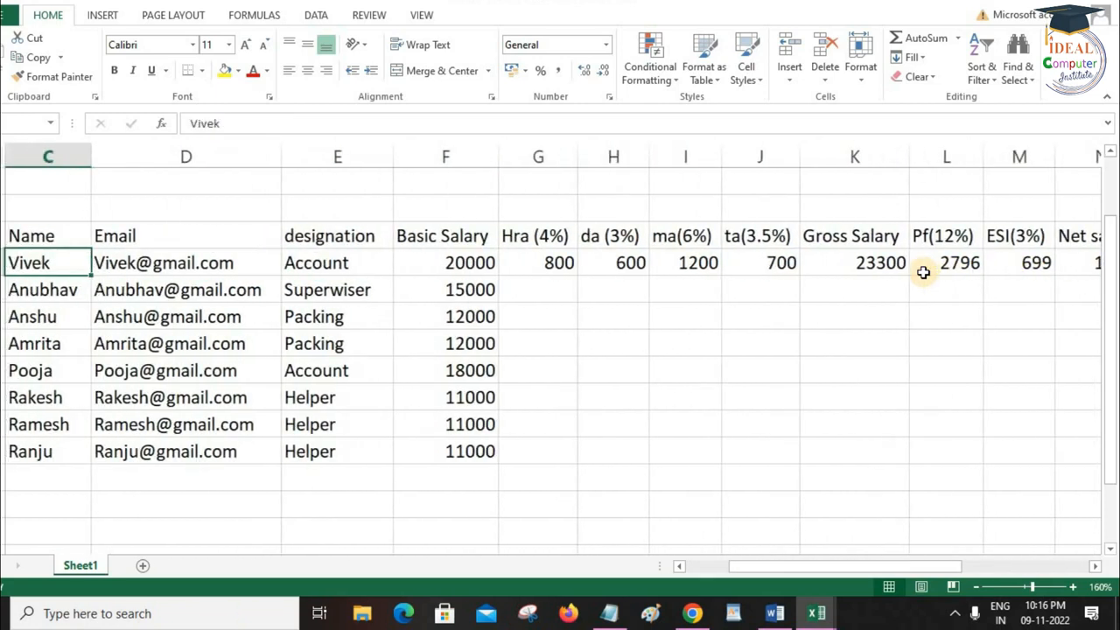
pyautogui.press('Right')
pyautogui.press('Right')
pyautogui.press('Right')
pyautogui.press('Right')
pyautogui.press('Right')
pyautogui.press('Down')
pyautogui.press('Up')
pyautogui.press('Left')
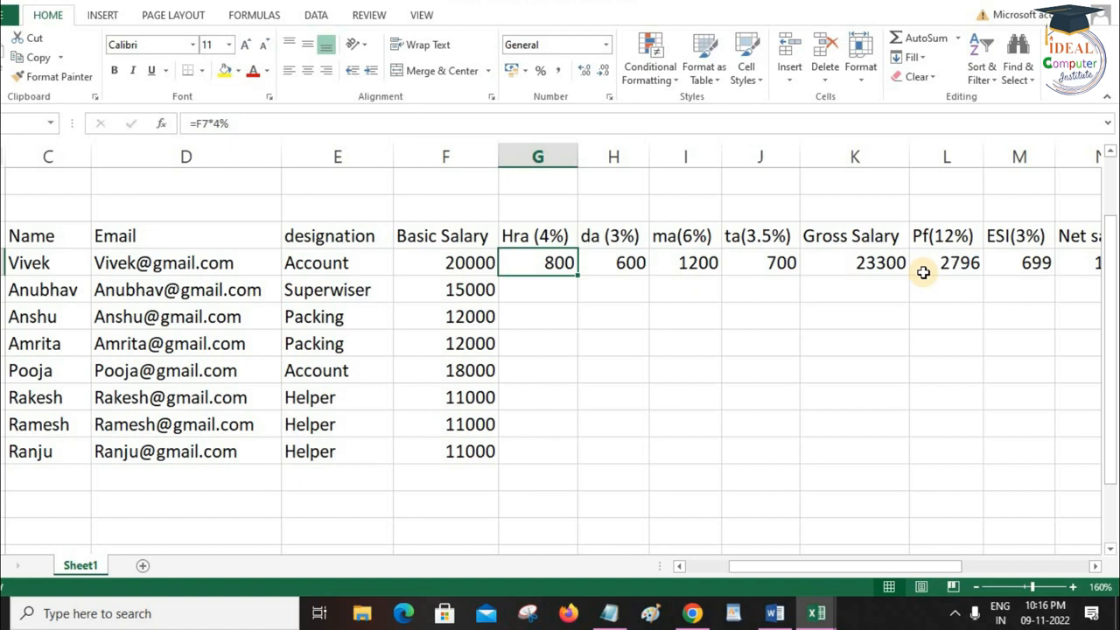
pyautogui.hotkey('shift', 'Right')
pyautogui.hotkey('shift', 'Right')
pyautogui.hotkey('shift', 'Right')
pyautogui.hotkey('shift', 'Right')
pyautogui.hotkey('shift', 'Right')
pyautogui.hotkey('shift', 'Right')
pyautogui.hotkey('shift', 'Right')
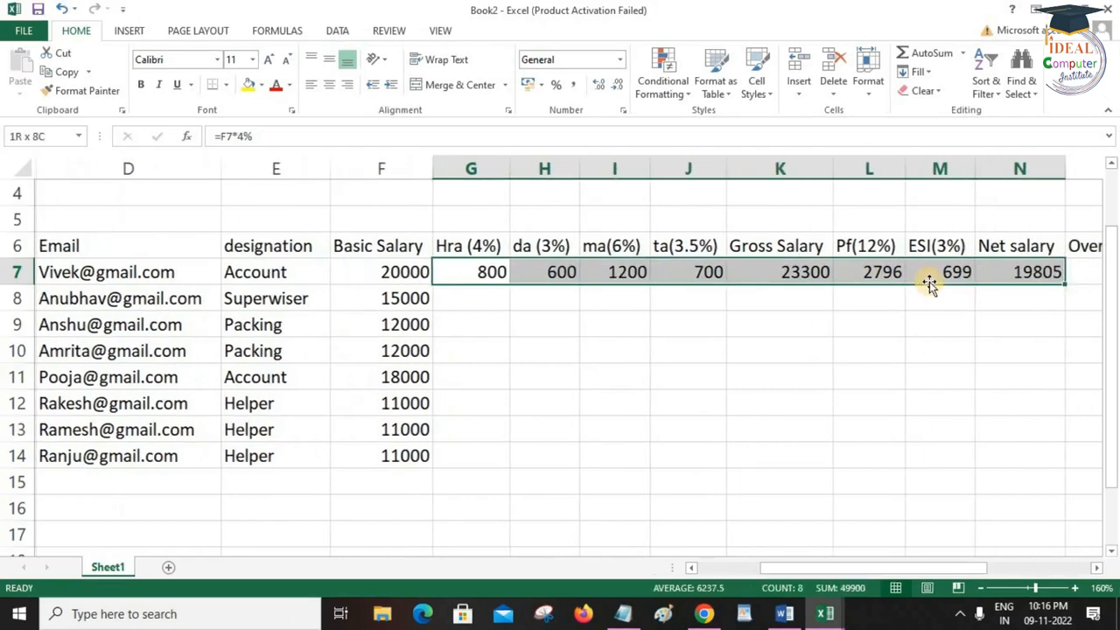
pyautogui.hotkey('shift', 'Right')
pyautogui.hotkey('shift', 'Right')
pyautogui.hotkey('shift', 'Right')
pyautogui.hotkey('shift', 'Right')
pyautogui.hotkey('shift', 'Right')
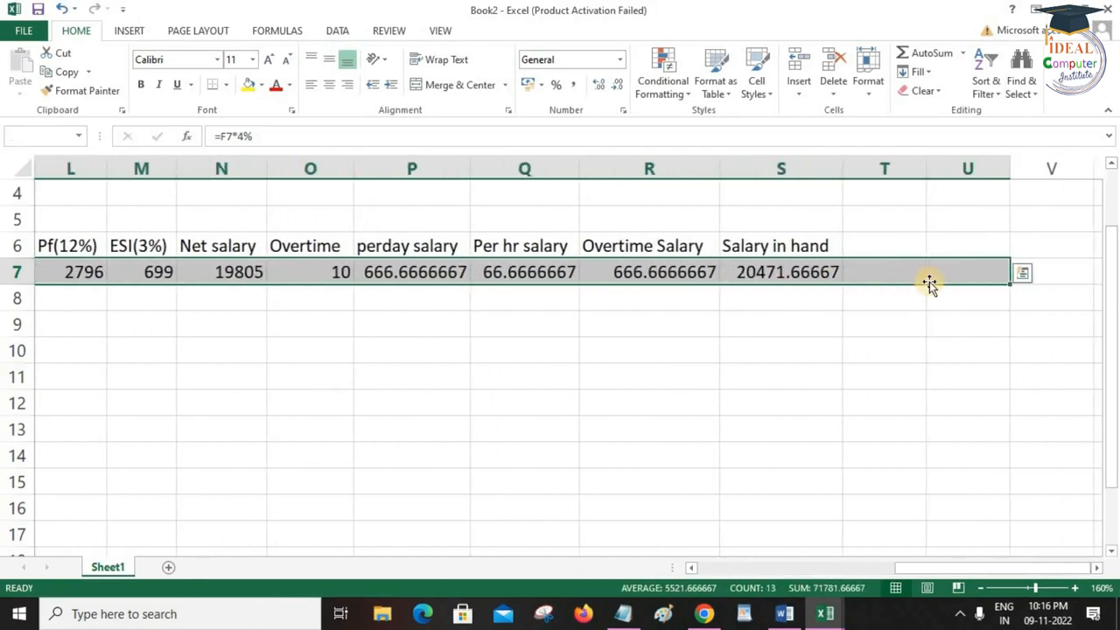
pyautogui.hotkey('shift', 'Left')
pyautogui.hotkey('shift', 'Left')
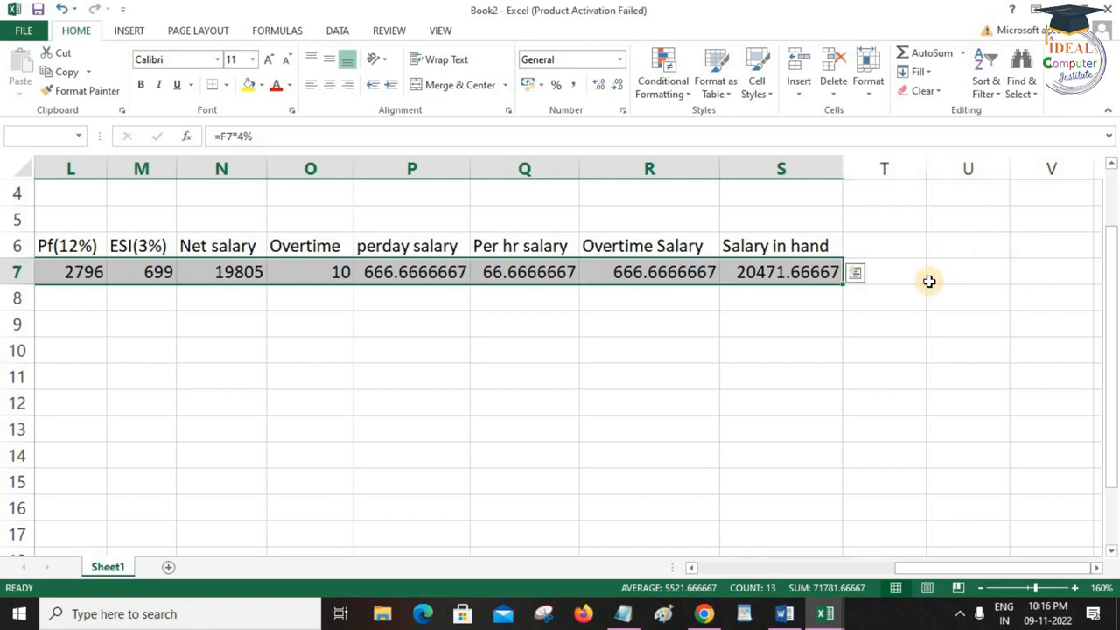
pyautogui.hotkey('shift', 'Down')
pyautogui.hotkey('shift', 'Down')
pyautogui.hotkey('shift', 'Down')
pyautogui.hotkey('shift', 'Down')
pyautogui.hotkey('shift', 'Down')
pyautogui.hotkey('shift', 'Down')
pyautogui.hotkey('shift', 'Down')
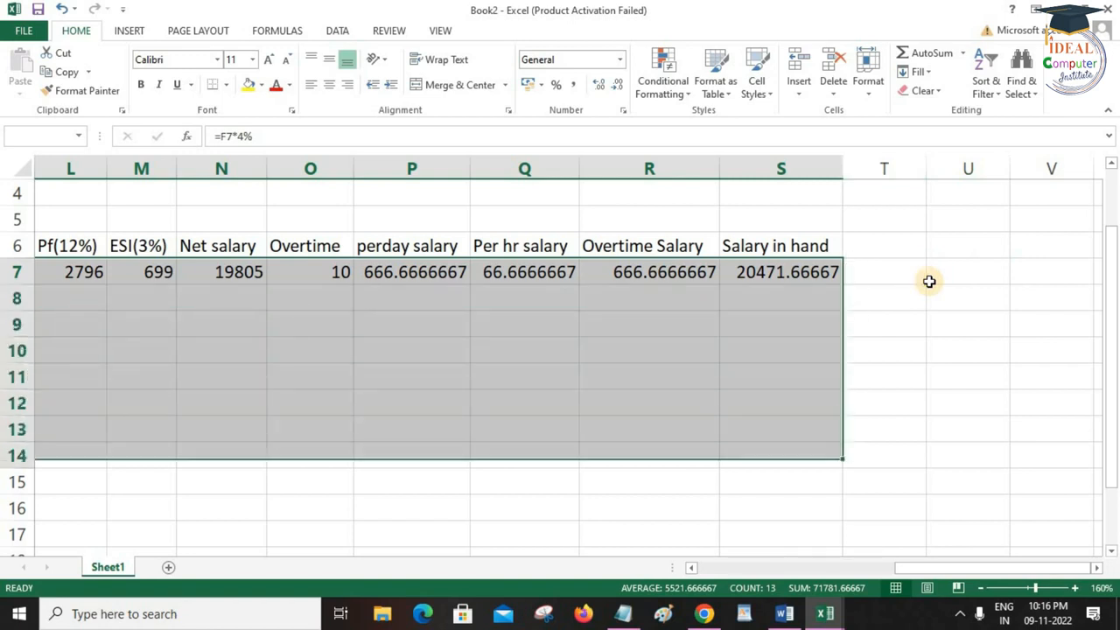
pyautogui.hotkey('shift', 'Down')
pyautogui.hotkey('shift', 'Down')
pyautogui.hotkey('shift', 'Down')
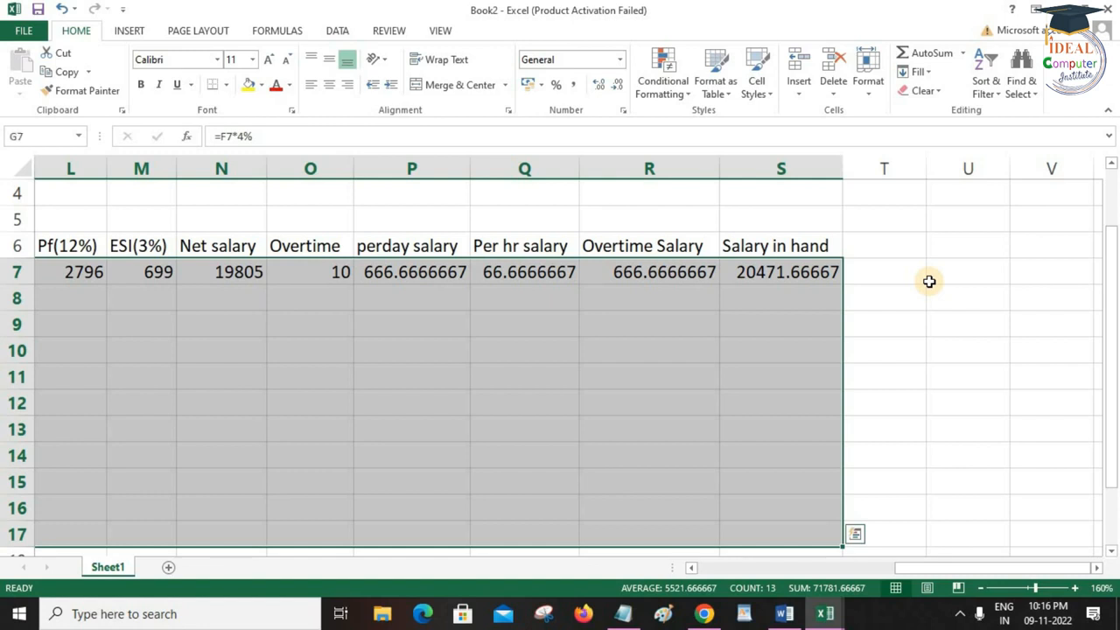
pyautogui.hotkey('ctrl', 'd')
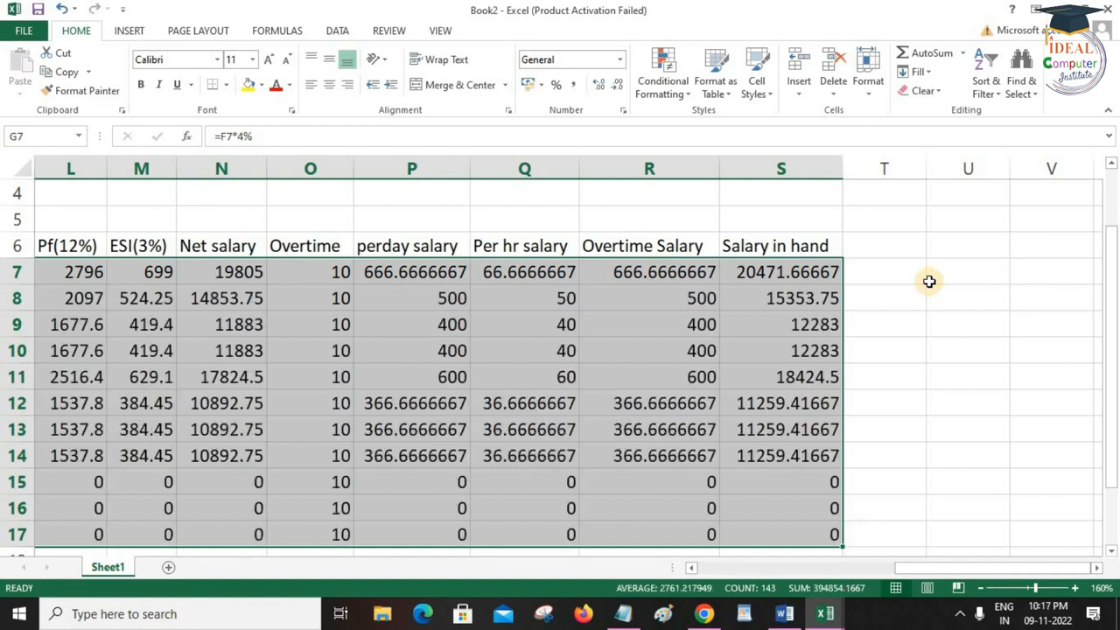
# Step: Review the filled rows across the allowance, deduction, net and overtime salary columns, including the rows below the last employee
pyautogui.press('Left')
pyautogui.press('Left')
pyautogui.press('Left')
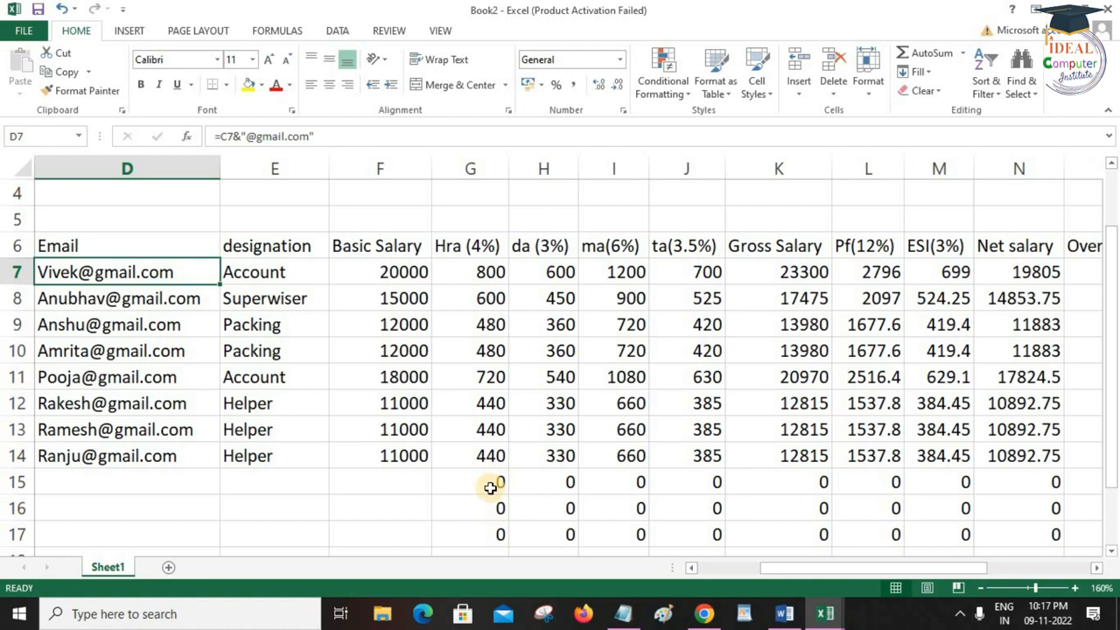
pyautogui.click(389, 487)
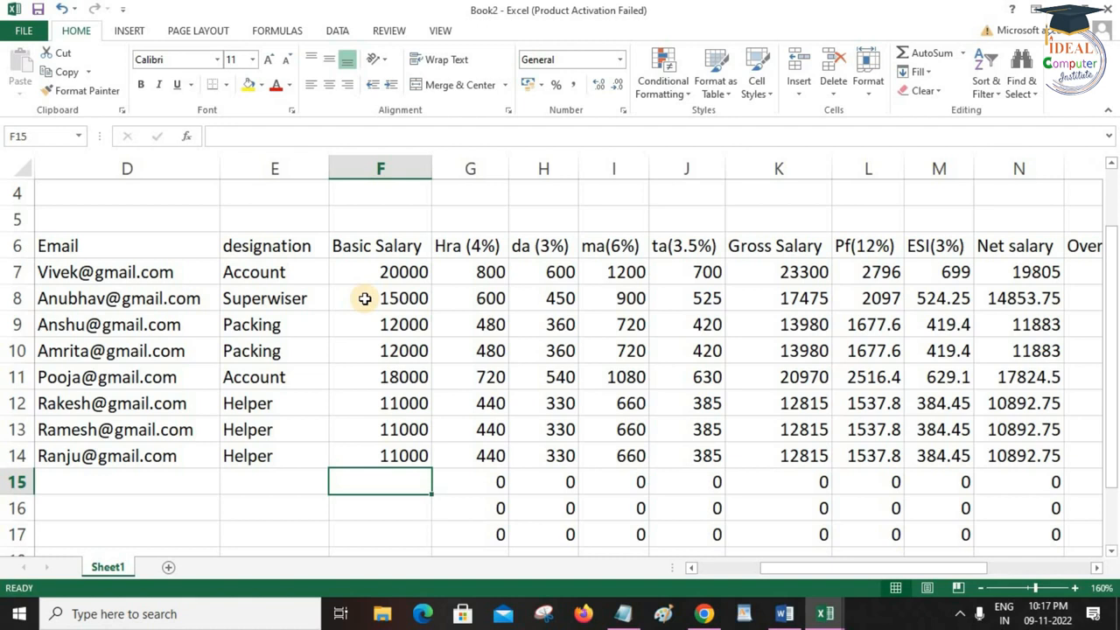
pyautogui.scroll(-2, 365, 298)
pyautogui.click(715, 413)
pyautogui.press('Right')
pyautogui.press('Right')
pyautogui.press('Right')
pyautogui.press('Right')
pyautogui.press('Right')
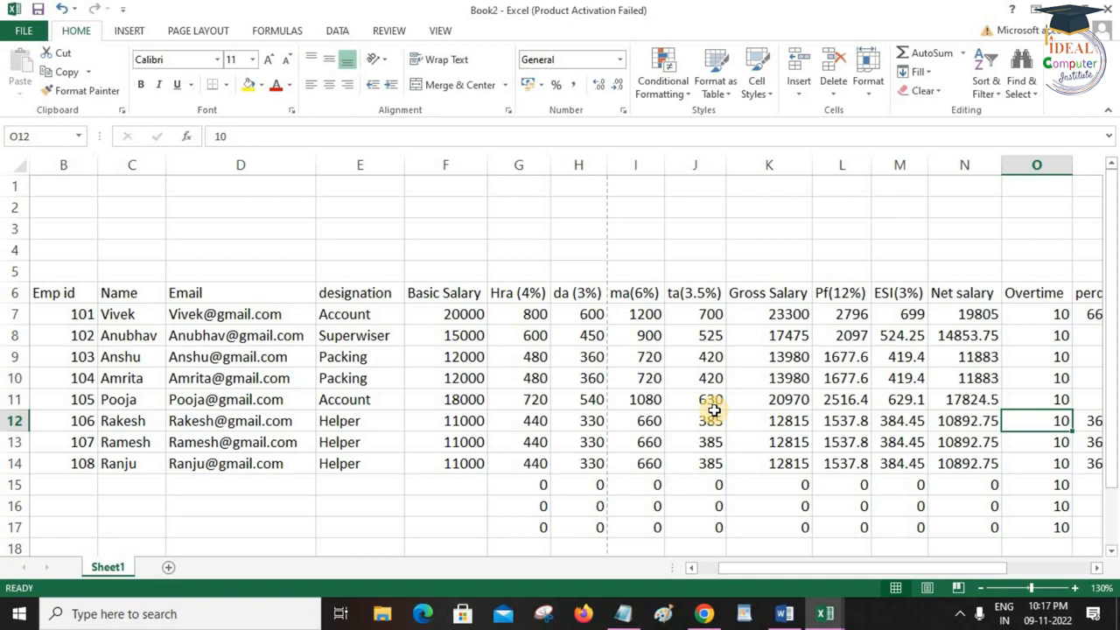
pyautogui.press('Right')
pyautogui.press('Right')
pyautogui.press('Right')
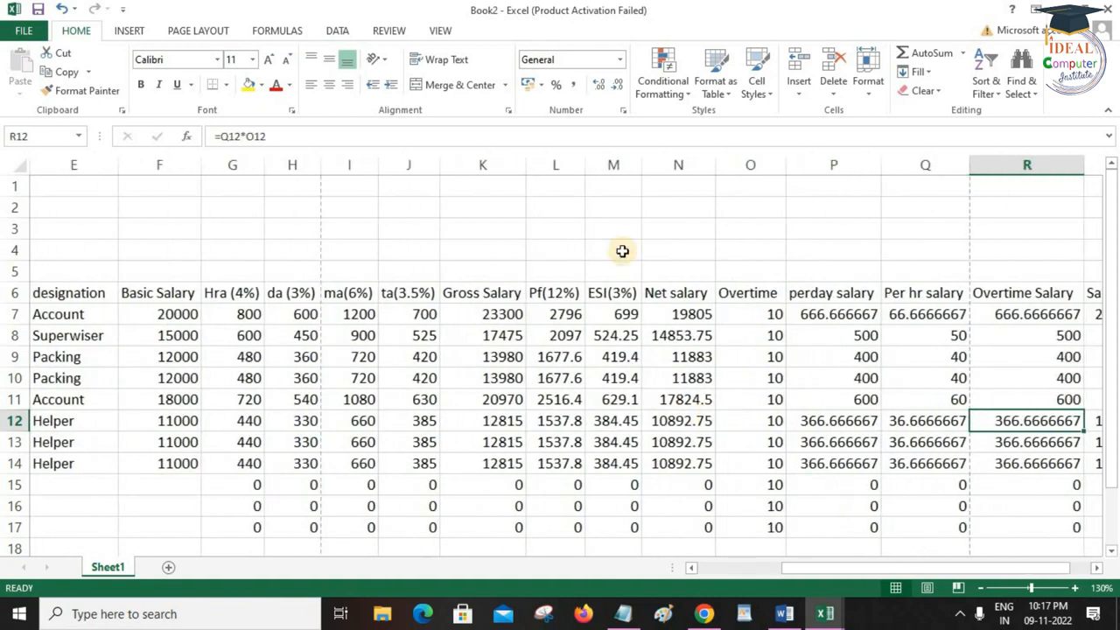
# Step: Apply the custom number format 0"hrs" to the Overtime values in O7:O17
pyautogui.click(770, 295)
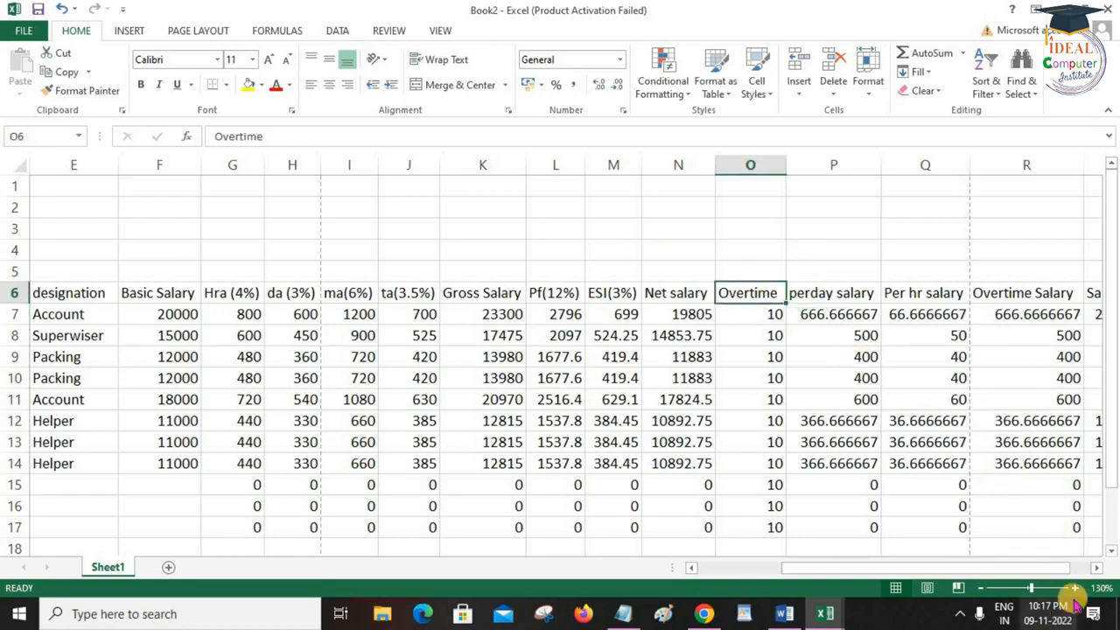
pyautogui.click(1075, 588)
pyautogui.click(1074, 588)
pyautogui.click(1074, 588)
pyautogui.click(1074, 587)
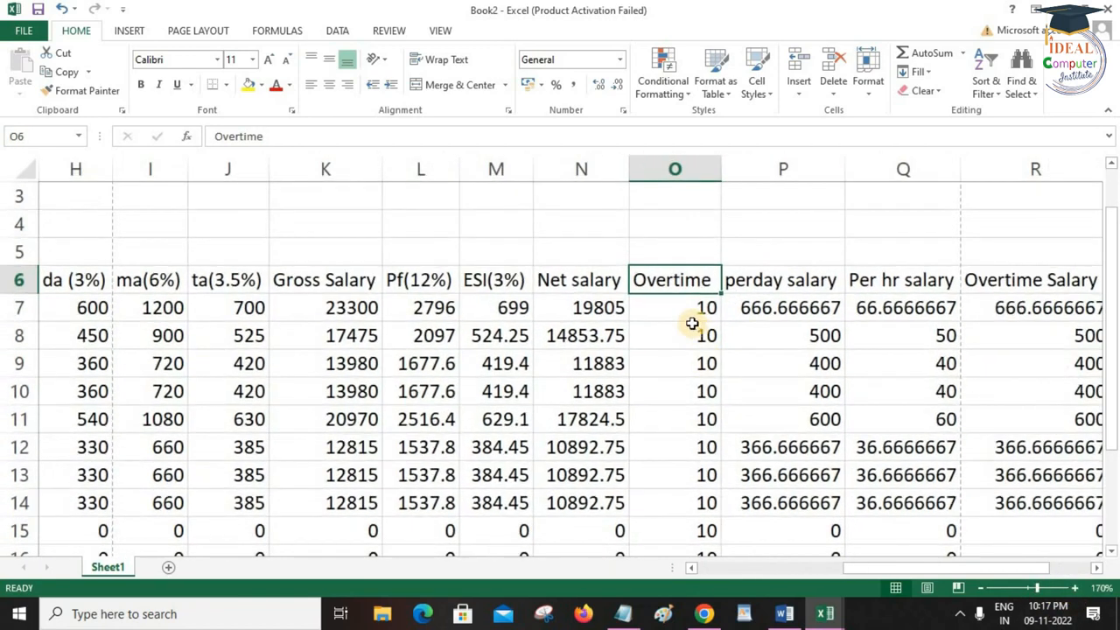
pyautogui.click(691, 318)
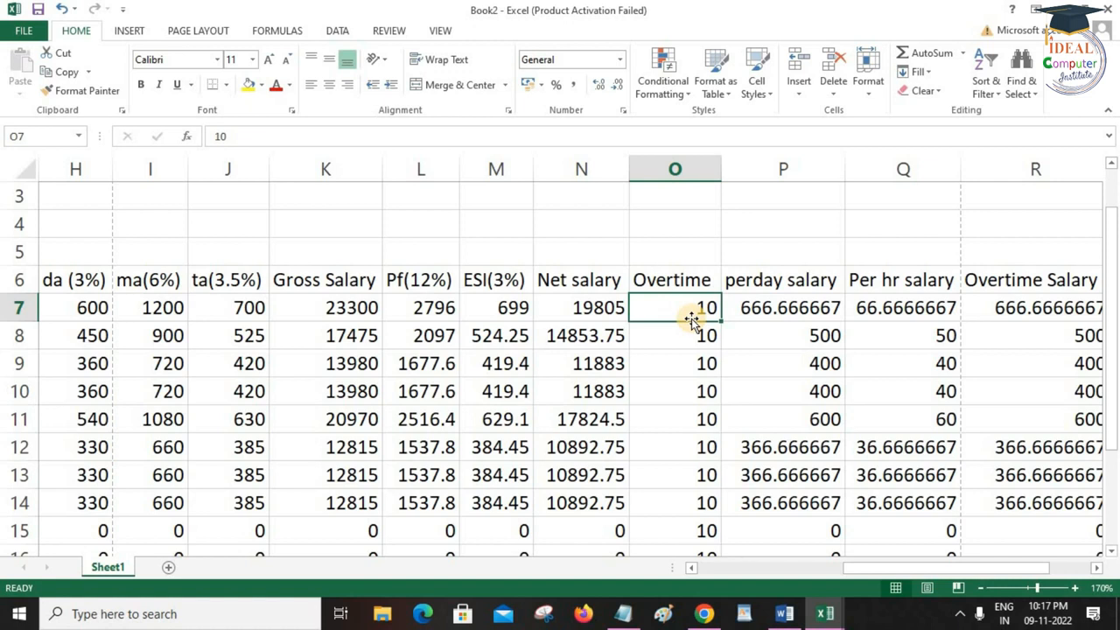
pyautogui.scroll(-3, 690, 311)
pyautogui.scroll(3, 669, 297)
pyautogui.moveTo(656, 307); pyautogui.dragTo(675, 503)
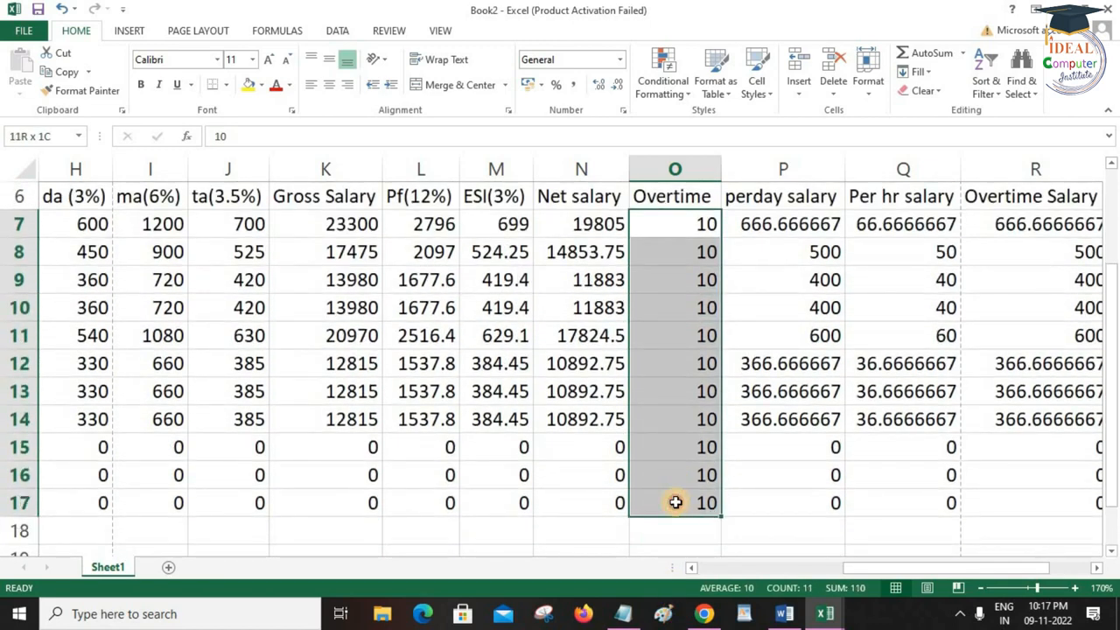
pyautogui.click(619, 59)
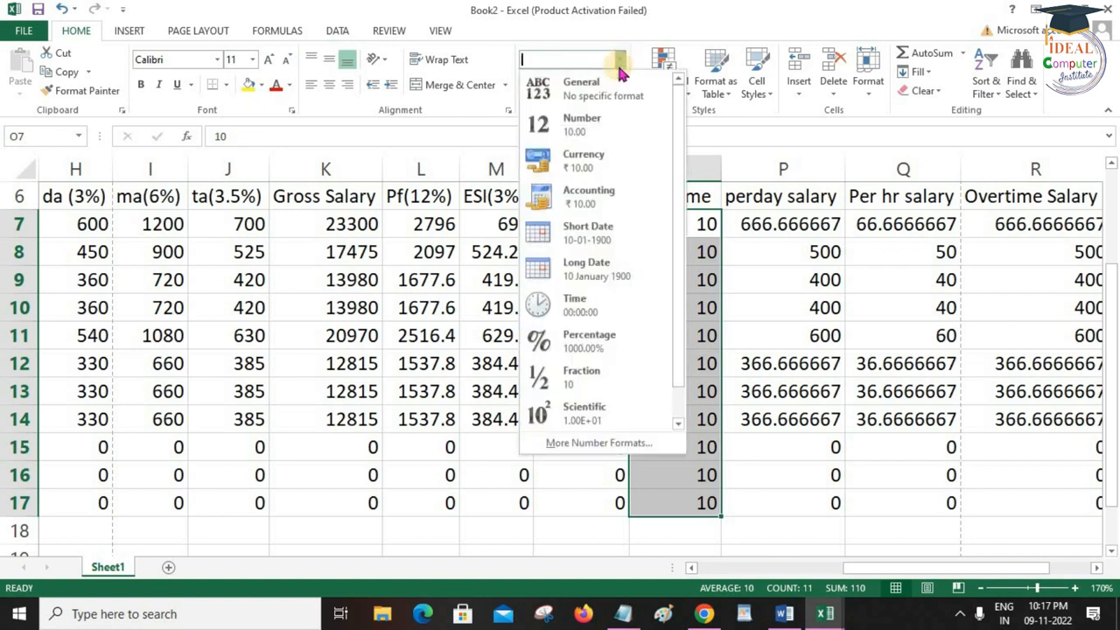
pyautogui.click(584, 444)
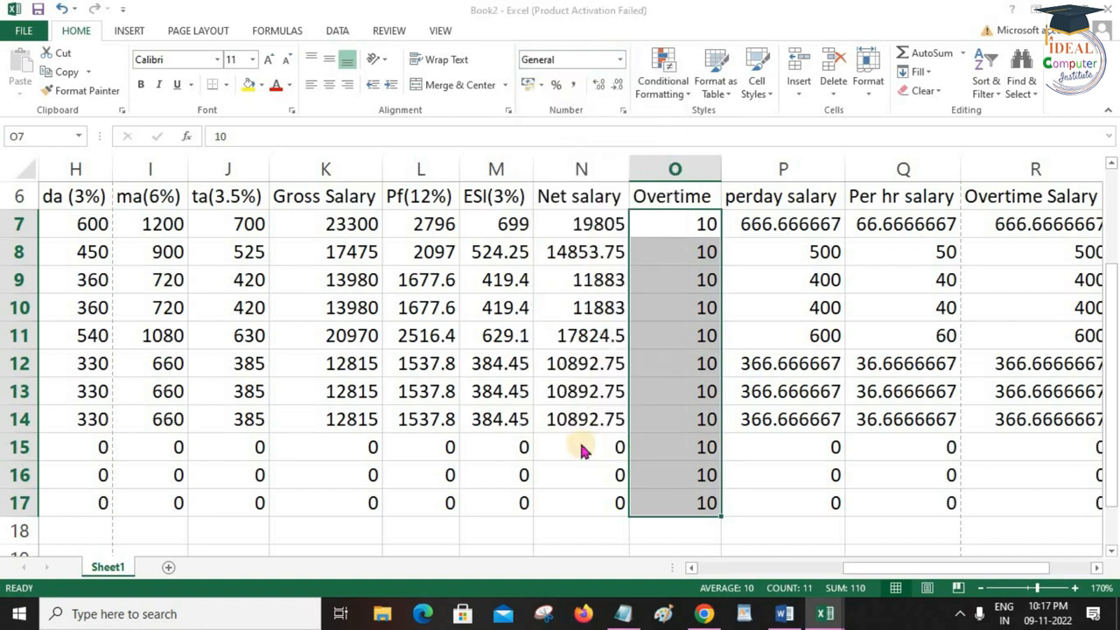
pyautogui.click(429, 323)
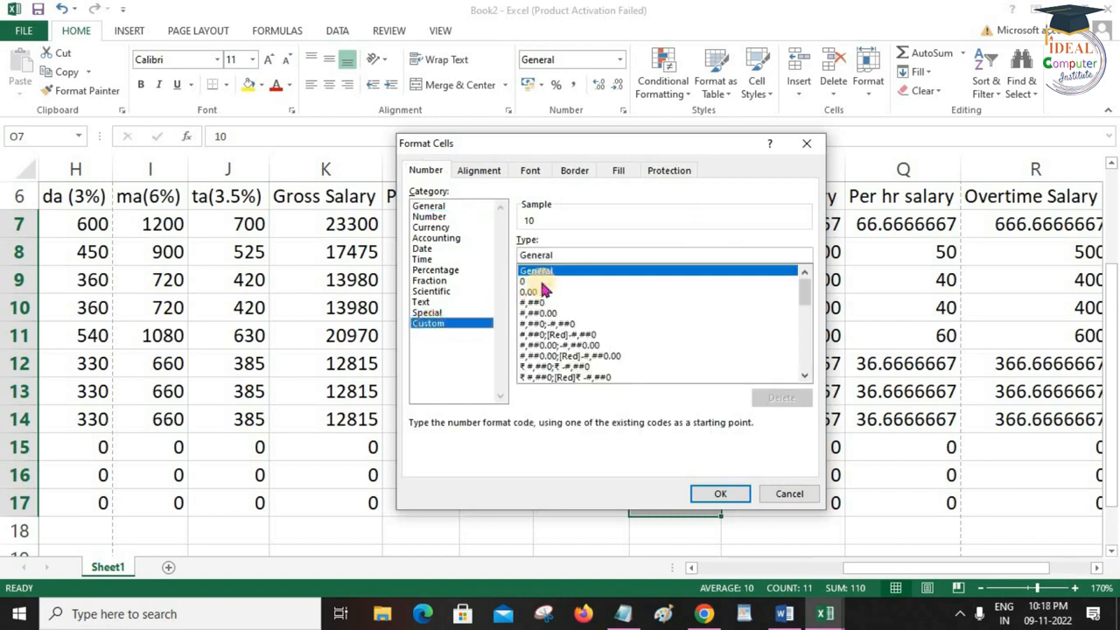
pyautogui.click(531, 282)
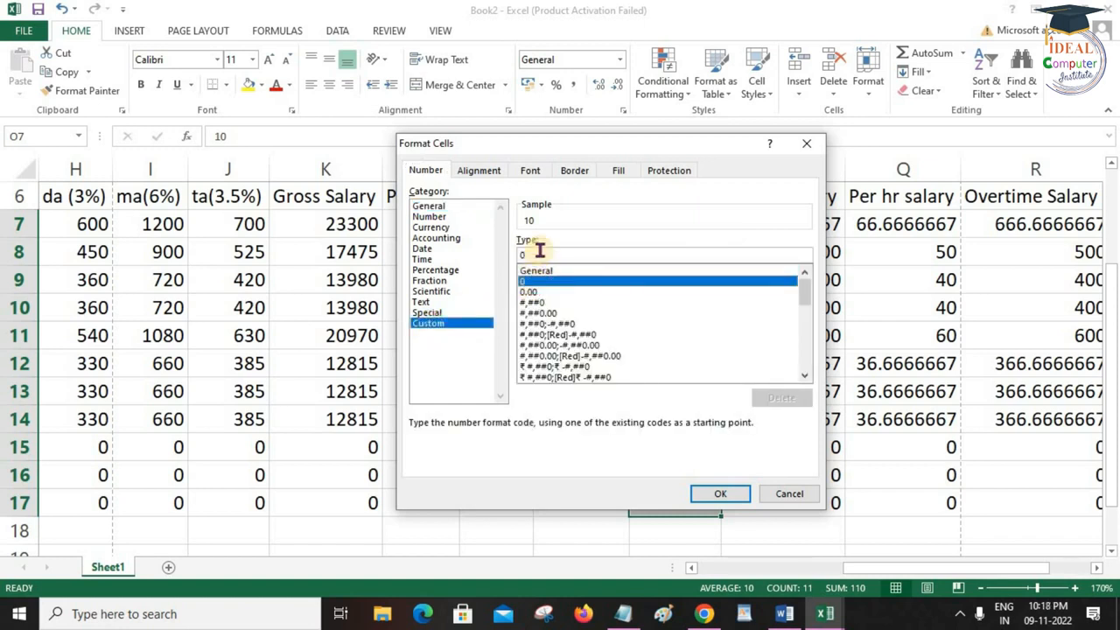
pyautogui.click(652, 289)
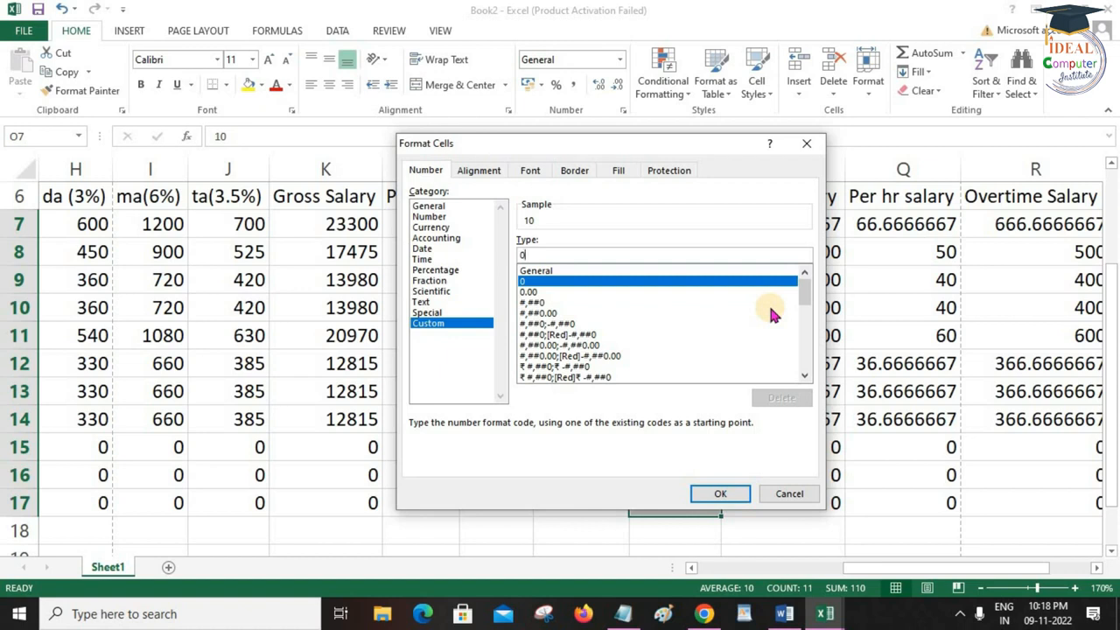
pyautogui.write('"')
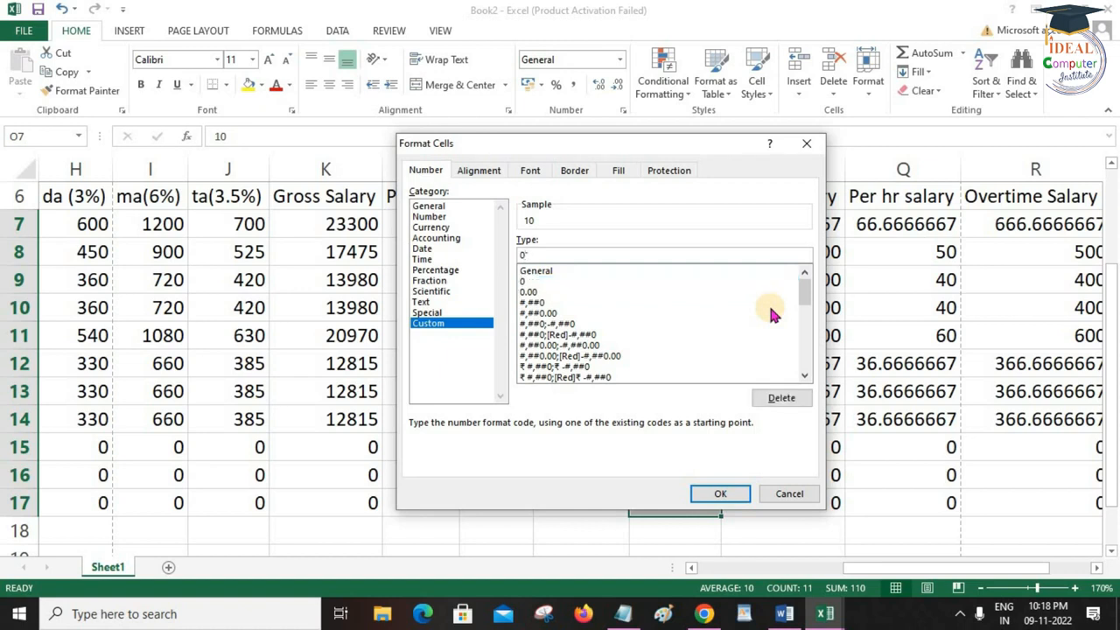
pyautogui.write('hrs"')
pyautogui.click(715, 493)
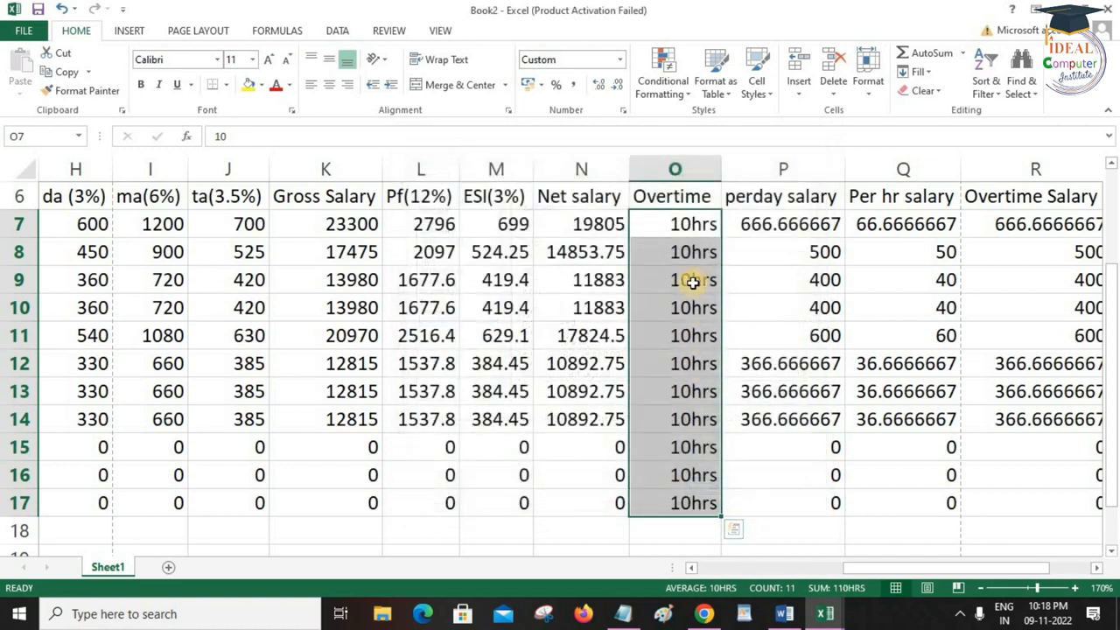
pyautogui.click(691, 281)
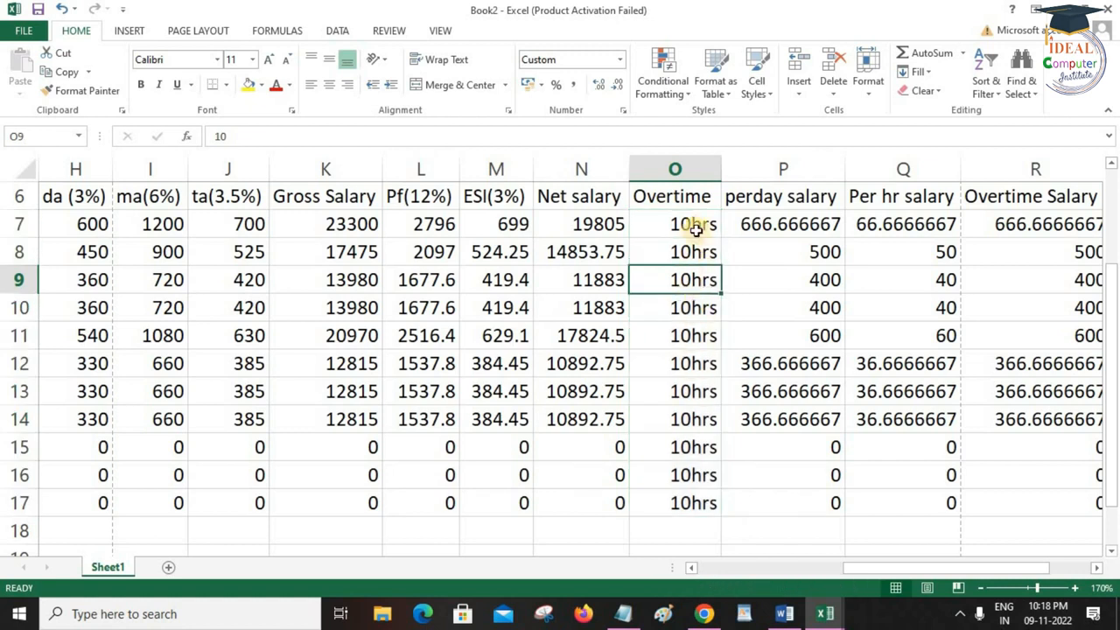
# Step: Examine the Overtime Salary formula and the Overtime value in row 7, along with the cells back to the Email column
pyautogui.click(1012, 226)
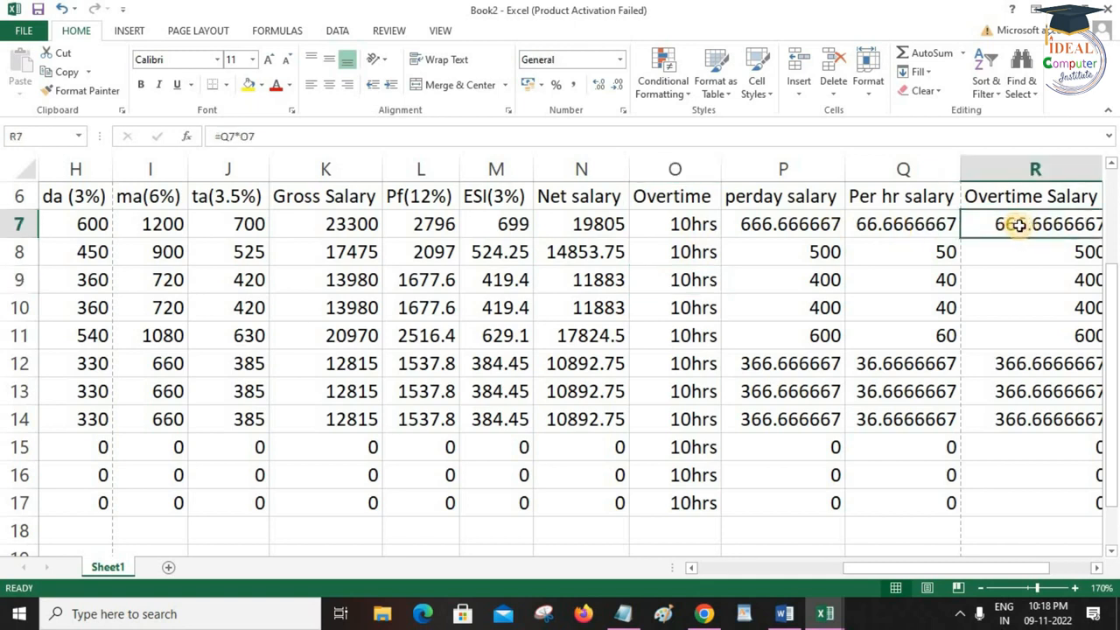
pyautogui.click(689, 224)
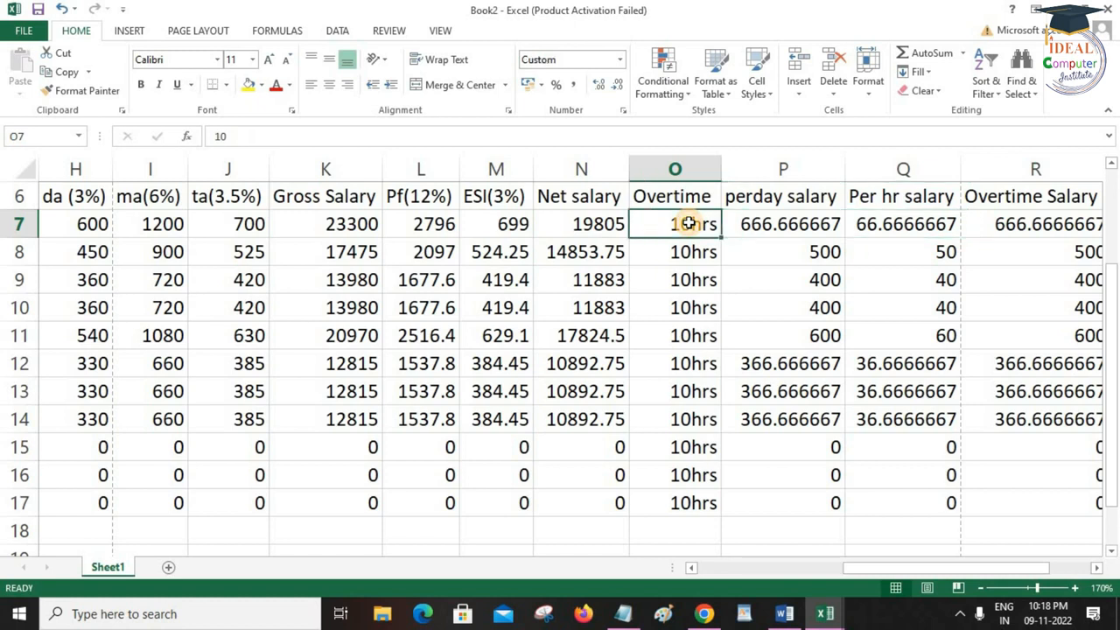
pyautogui.press('Left')
pyautogui.press('Left')
pyautogui.press('Left')
pyautogui.press('Left')
pyautogui.press('Left')
pyautogui.press('Left')
pyautogui.press('Left')
pyautogui.press('Left')
pyautogui.press('Left')
pyautogui.press('Left')
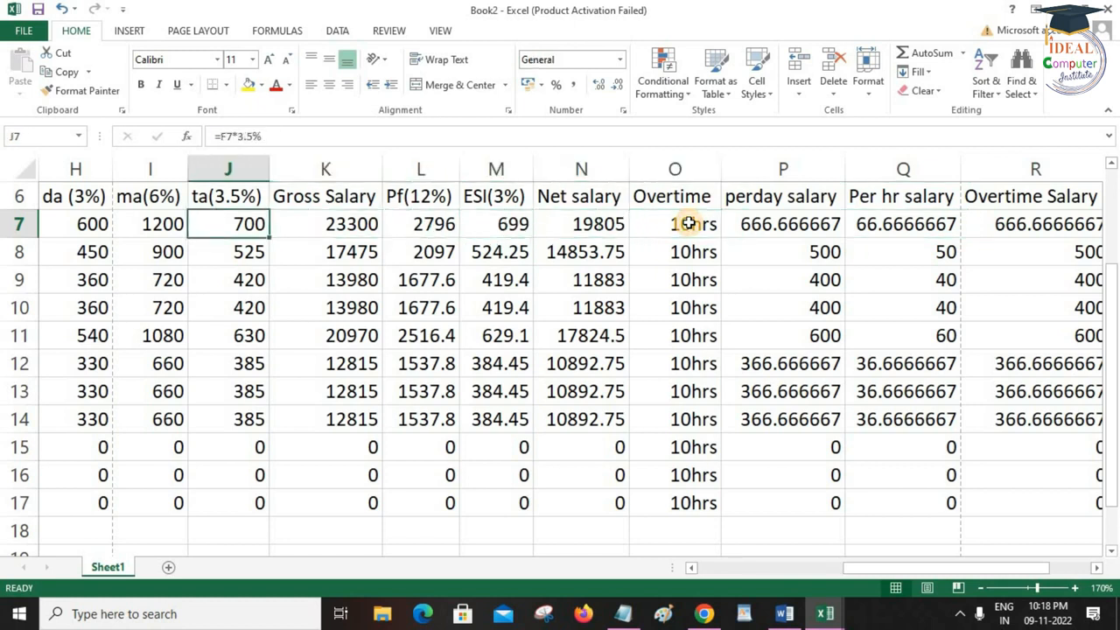
pyautogui.press('Left')
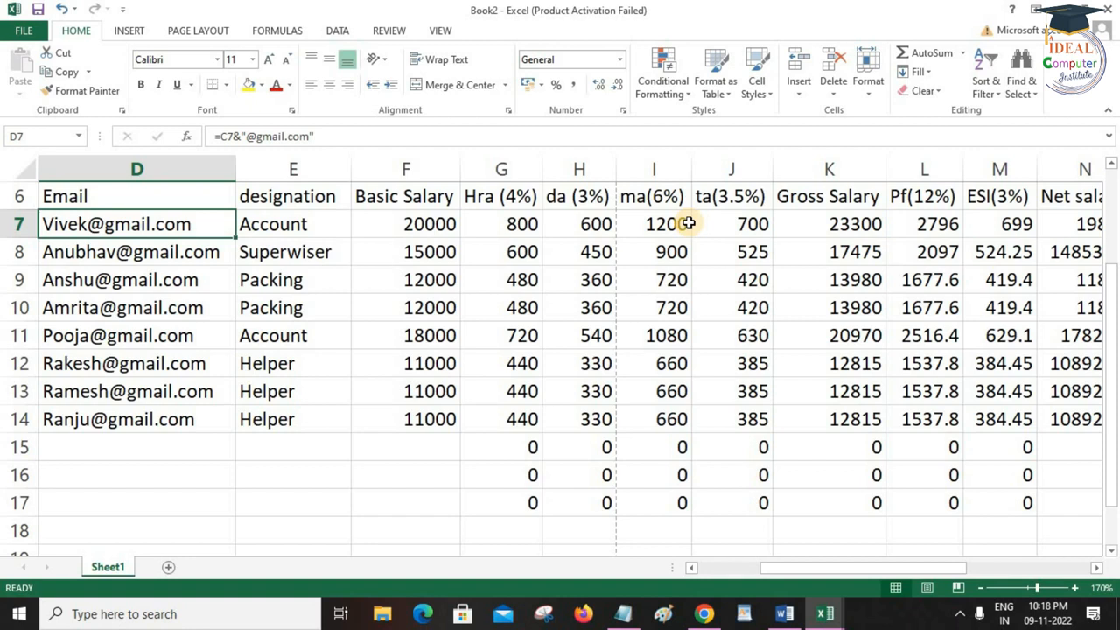
# Step: Centre the contents of the whole salary table B6:S17 both vertically and horizontally
pyautogui.hotkey('ctrl', 'a')
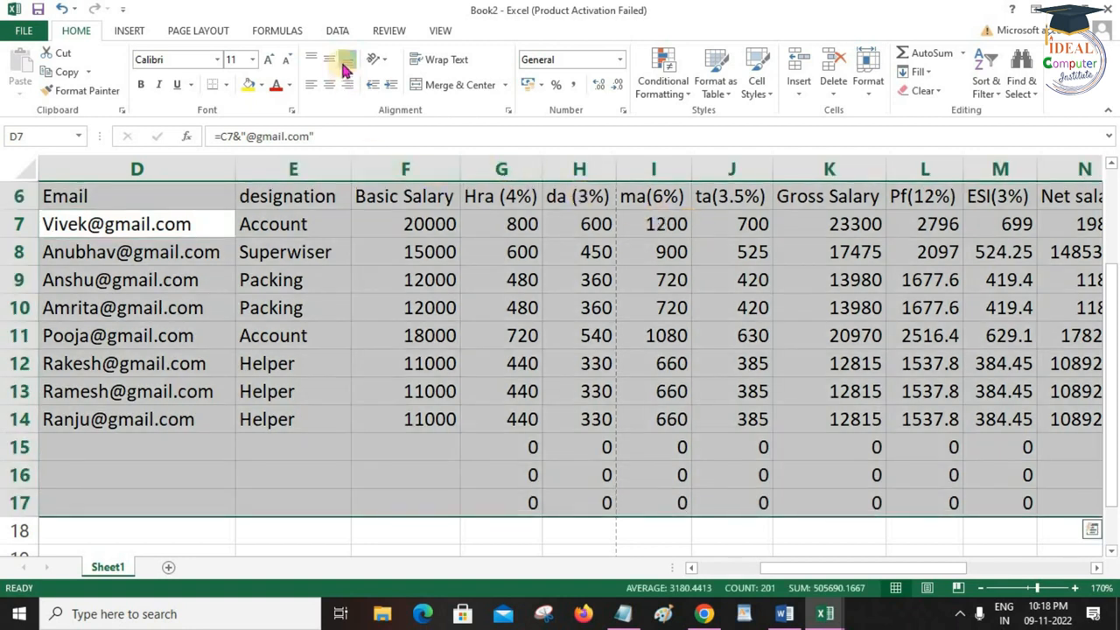
pyautogui.click(330, 68)
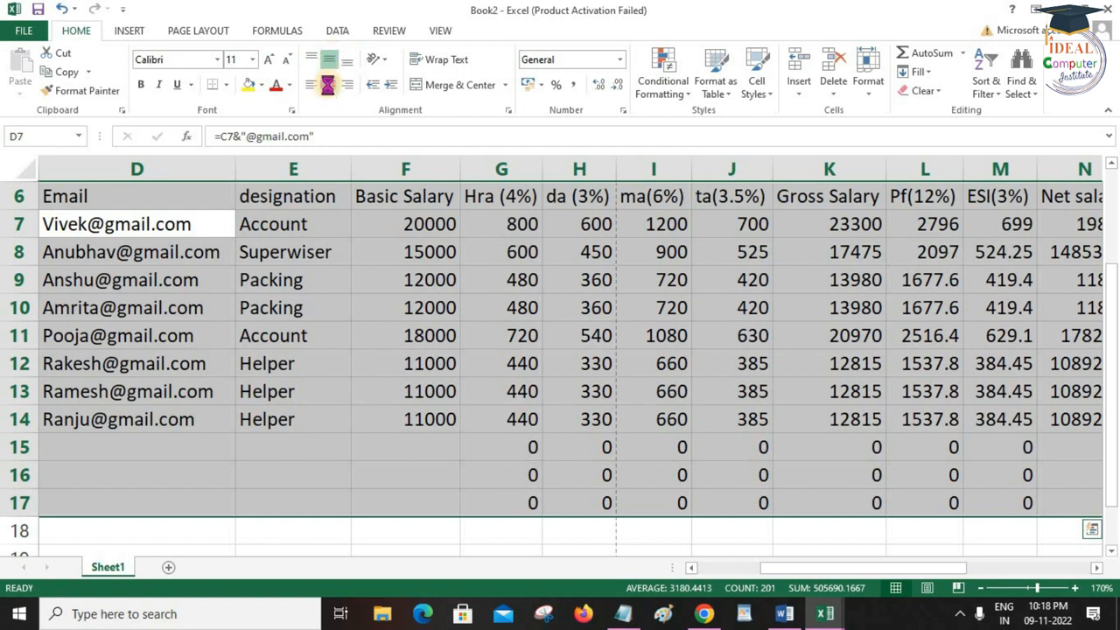
pyautogui.click(329, 84)
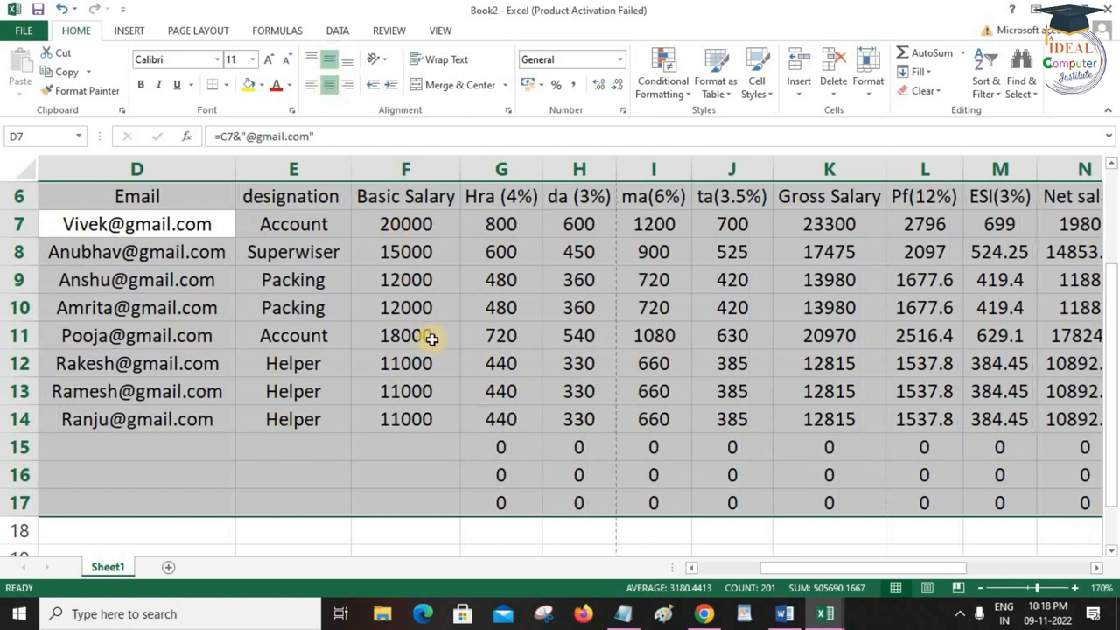
# Step: Apply all borders to the whole salary table B6:S17
pyautogui.scroll(2, 431, 338)
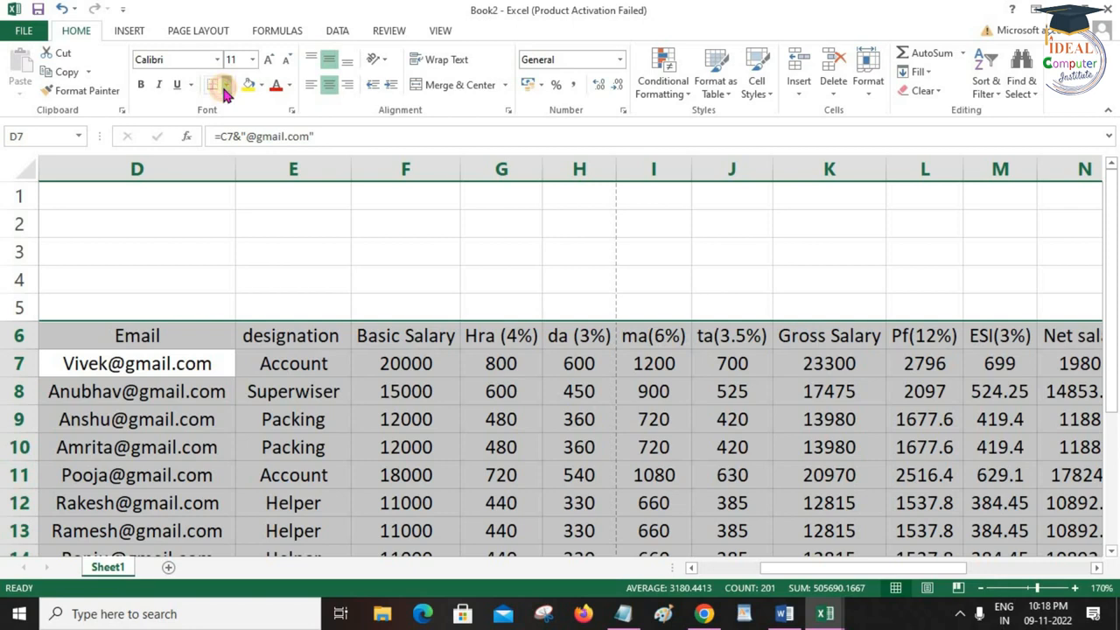
pyautogui.click(226, 85)
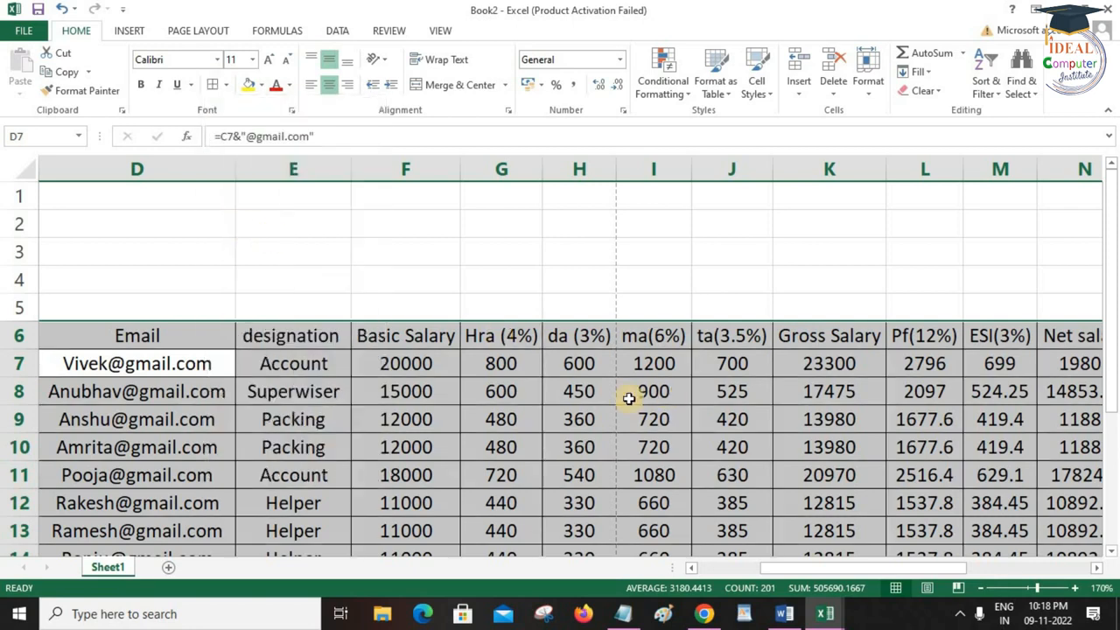
pyautogui.scroll(-3, 533, 379)
pyautogui.scroll(3, 613, 385)
pyautogui.click(632, 386)
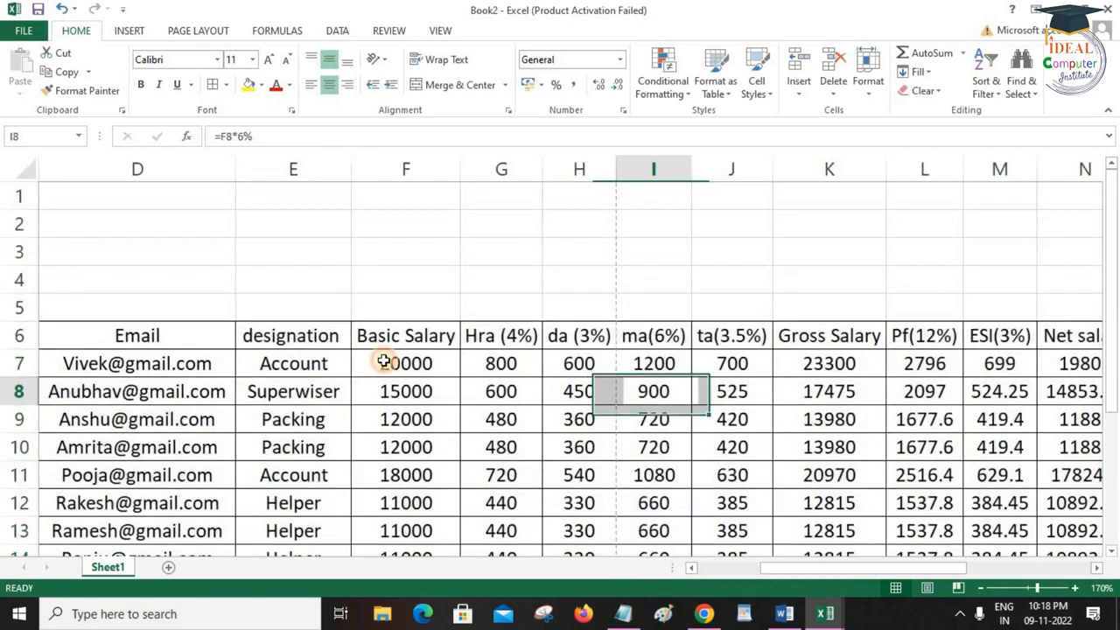
# Step: Fill the header row B6:S6 from Emp id to Salary in hand with the lightest theme blue
pyautogui.click(96, 338)
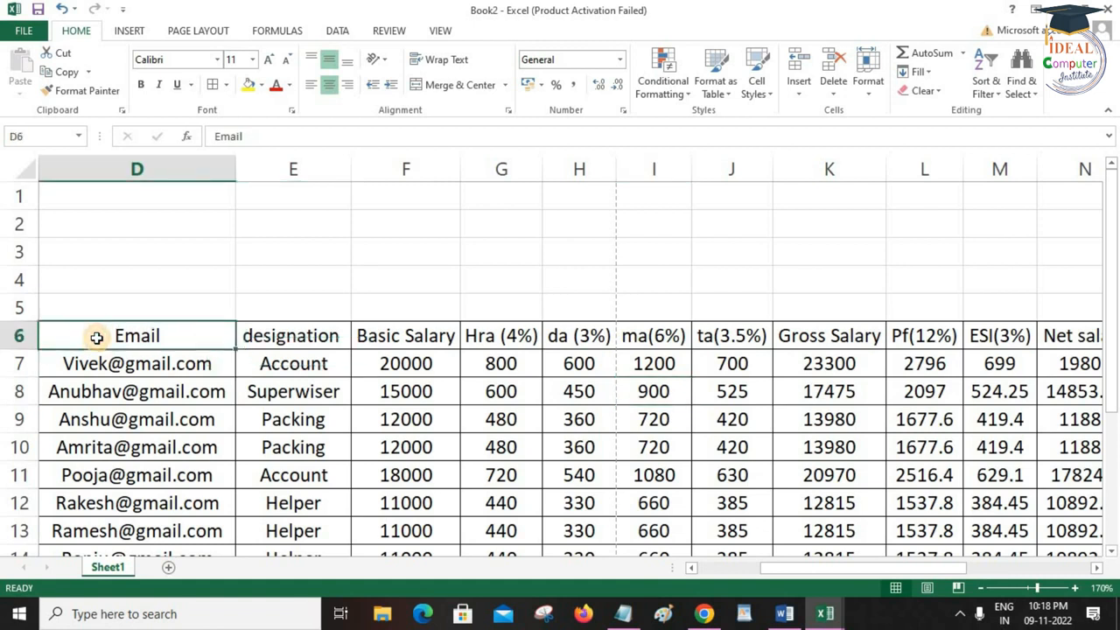
pyautogui.press('Home')
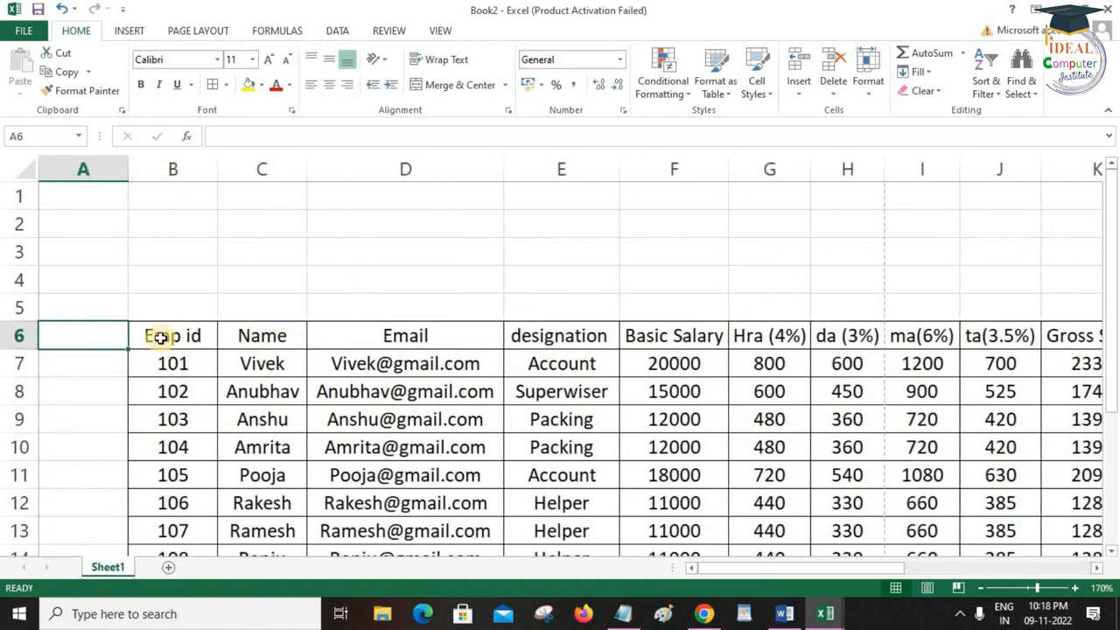
pyautogui.click(160, 337)
pyautogui.hotkey('ctrl', 'shift', 'Right')
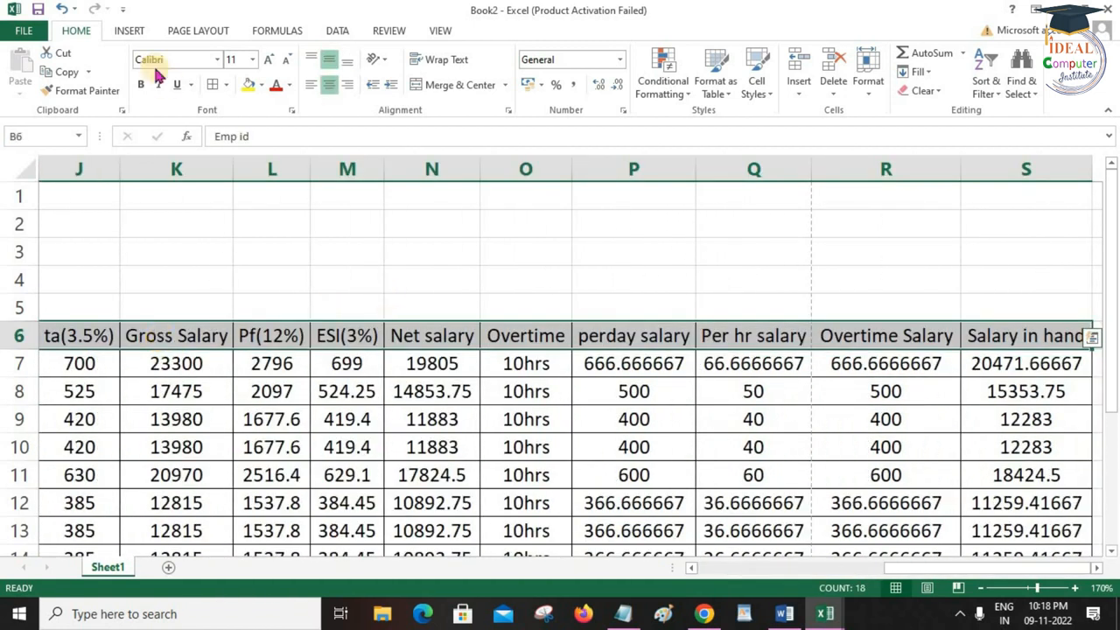
pyautogui.click(259, 88)
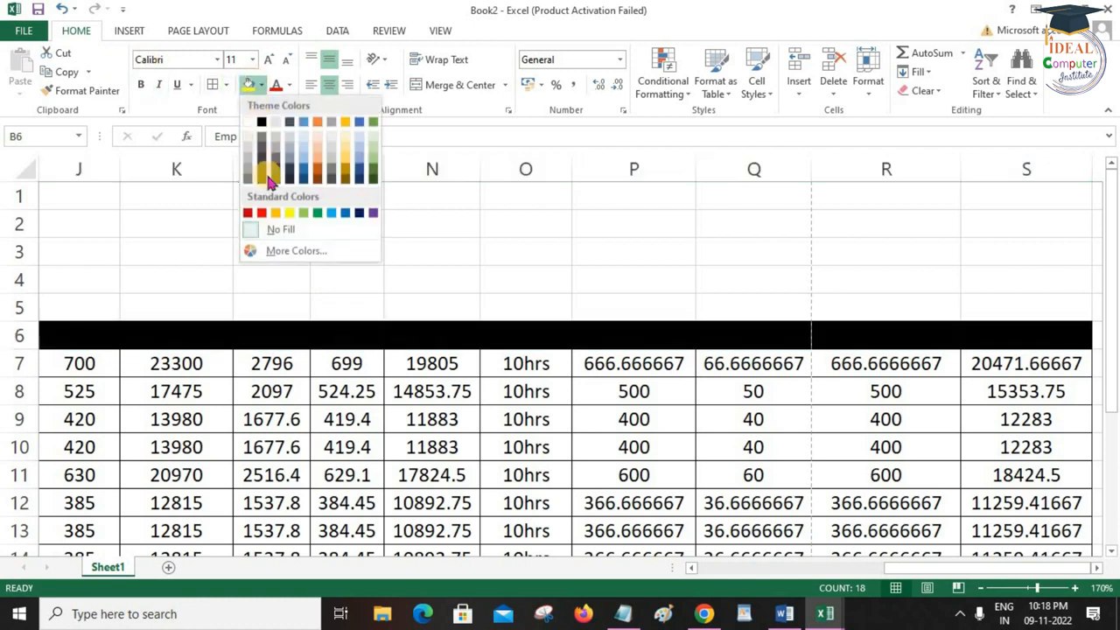
pyautogui.click(302, 140)
# Step: Make the header row bold and italic at font size 14, and autofit the designation column
pyautogui.click(159, 85)
pyautogui.click(272, 61)
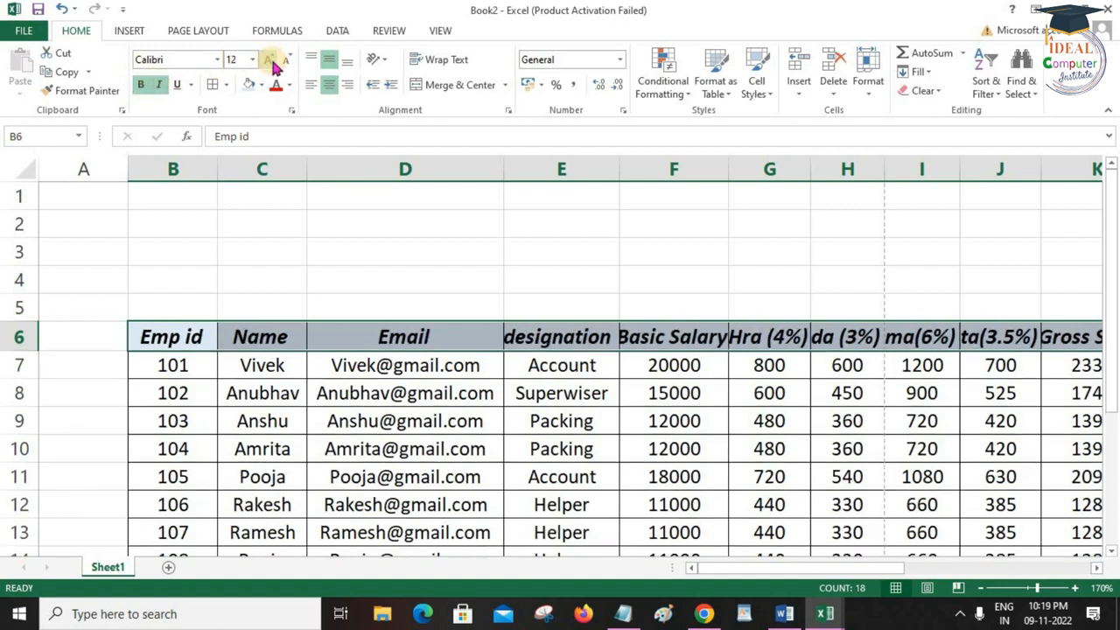
pyautogui.click(272, 62)
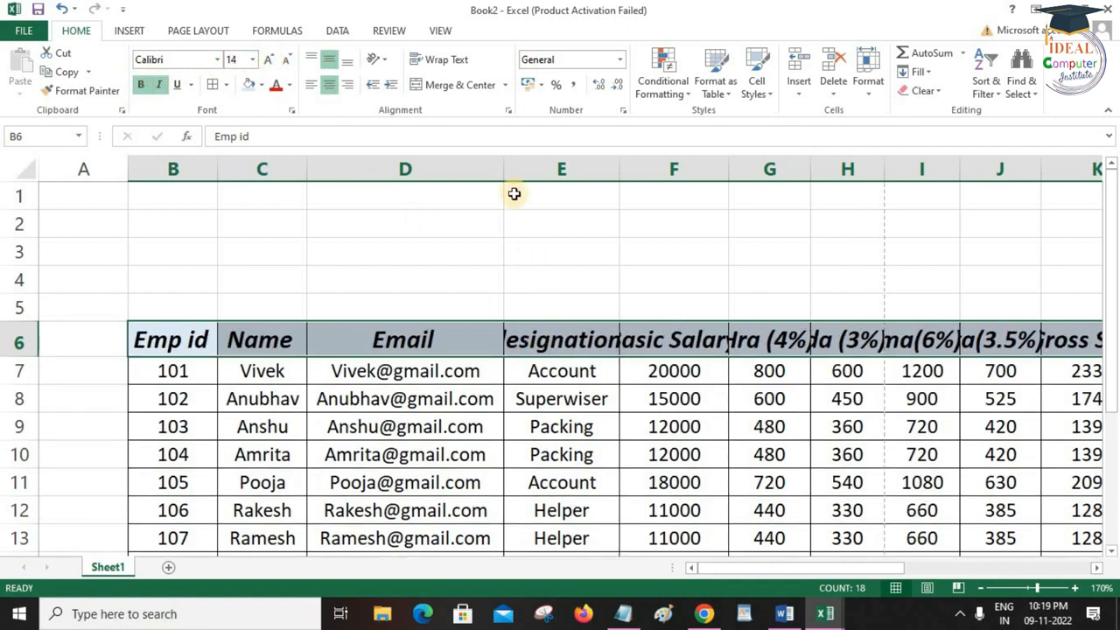
pyautogui.doubleClick(622, 174)
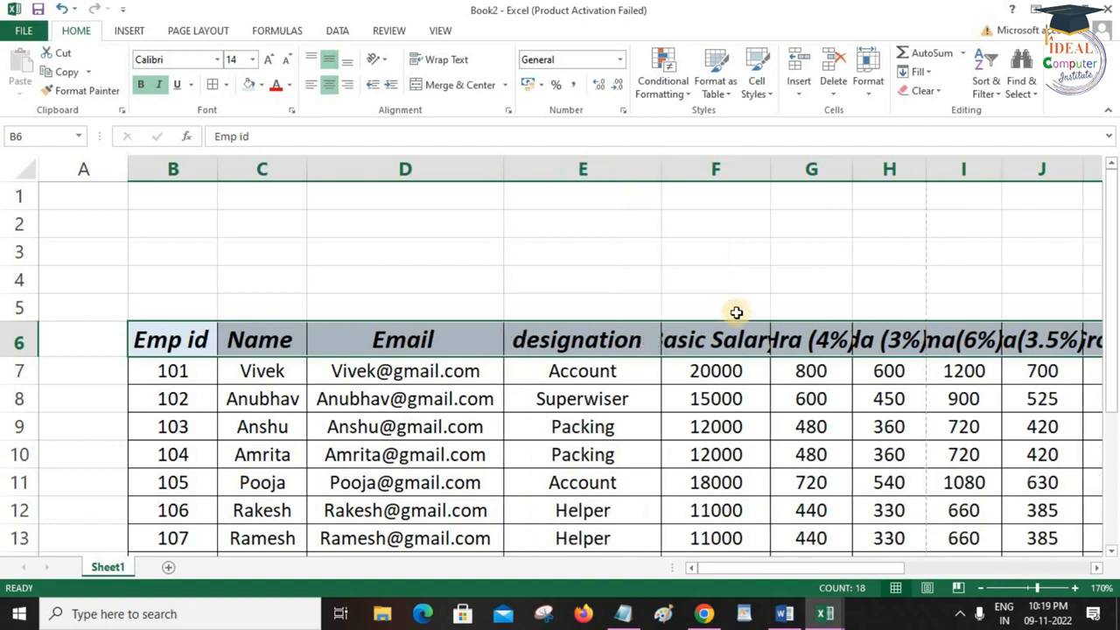
pyautogui.click(633, 288)
# Step: Merge and centre B4:S5 above the headers and enter the title "salary sheet nov-22"
pyautogui.click(166, 276)
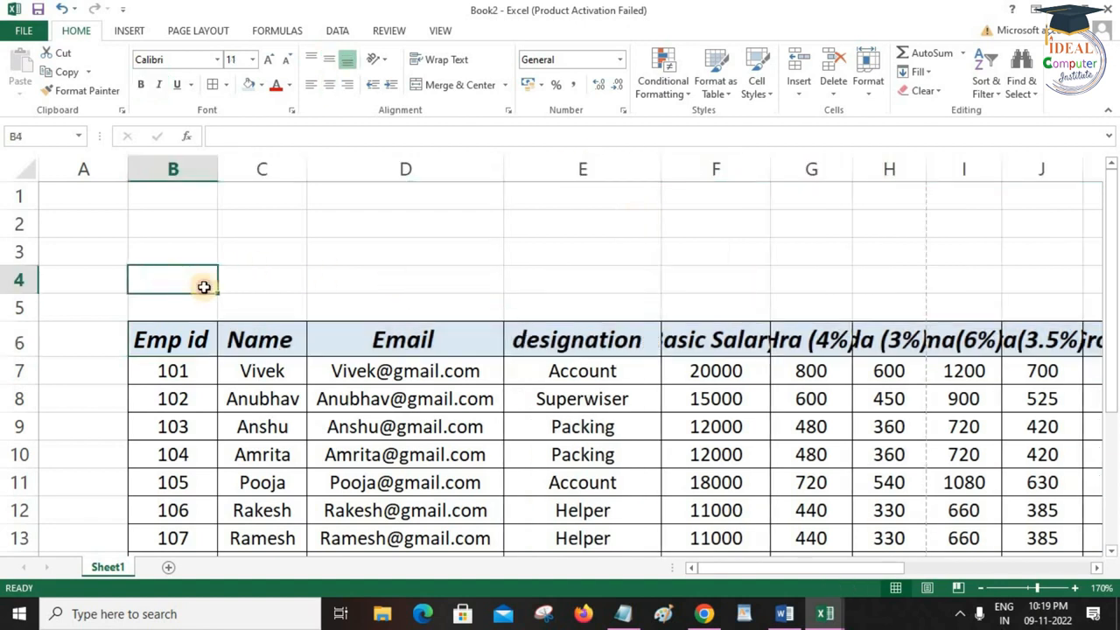
pyautogui.moveTo(205, 278); pyautogui.dragTo(503, 295)
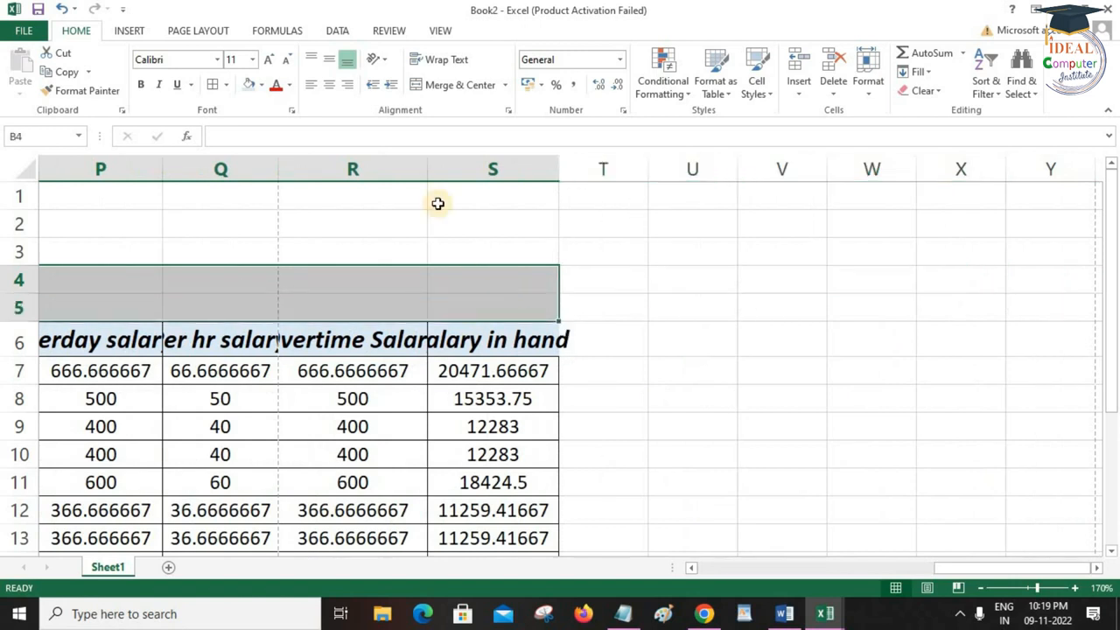
pyautogui.click(448, 87)
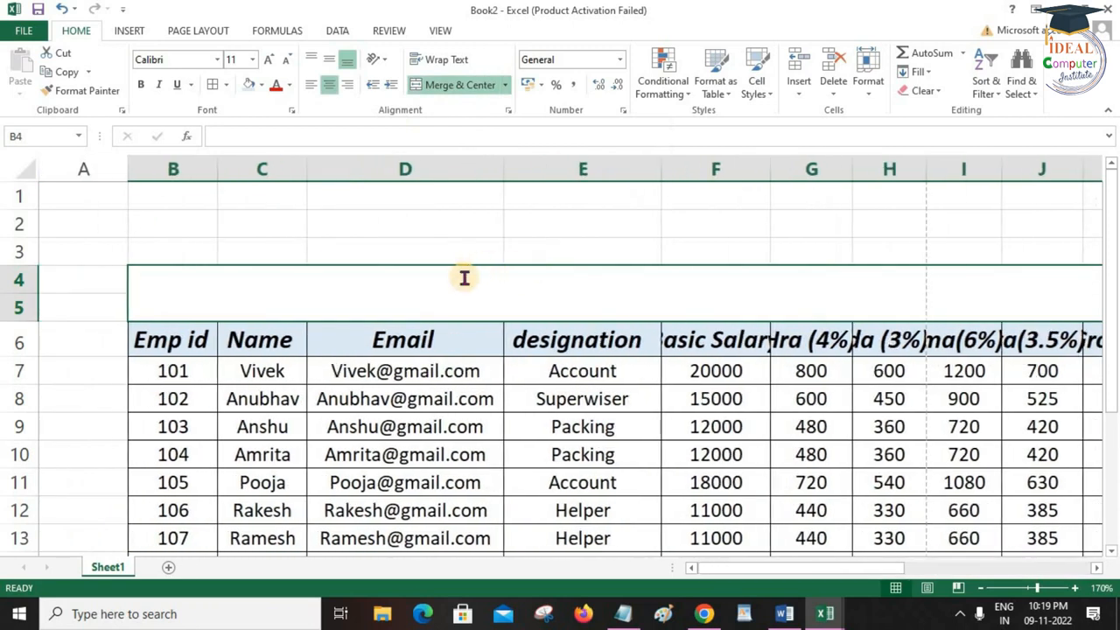
pyautogui.write('salary sheet nov-22')
pyautogui.click(509, 418)
# Step: Align the title to the vertical middle of its merged cell, keeping it horizontally centred
pyautogui.click(538, 289)
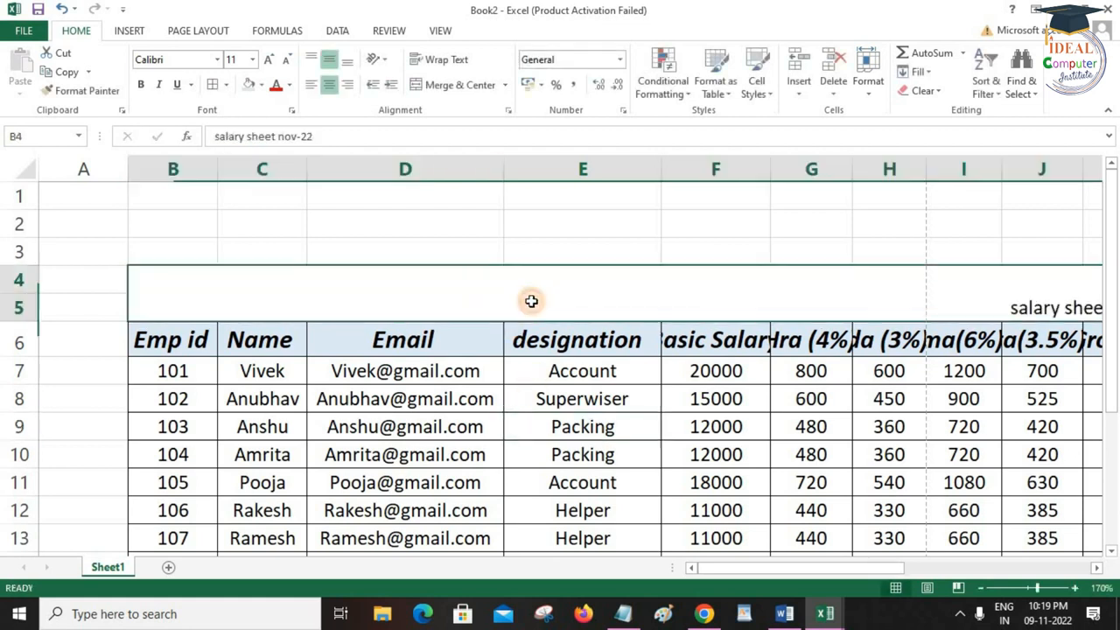
pyautogui.click(333, 59)
pyautogui.doubleClick(330, 84)
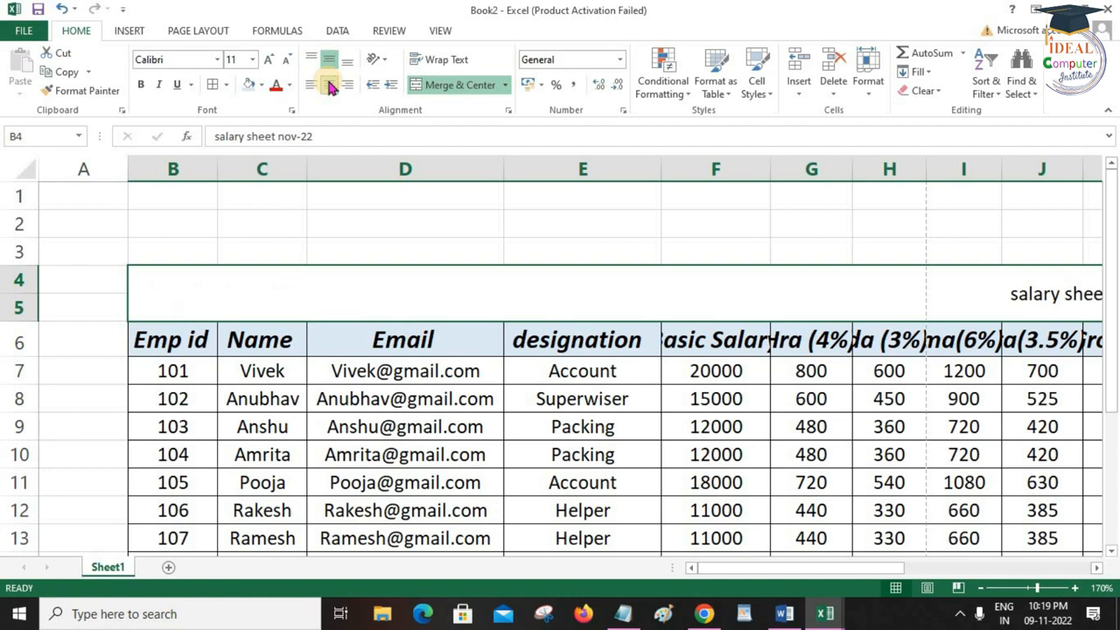
# Step: Enlarge the title to font size 36 and increase the height of row 5 to fit it
pyautogui.click(272, 63)
pyautogui.click(272, 63)
pyautogui.click(272, 63)
pyautogui.click(272, 63)
pyautogui.click(272, 63)
pyautogui.click(272, 63)
pyautogui.click(272, 63)
pyautogui.click(272, 63)
pyautogui.click(272, 63)
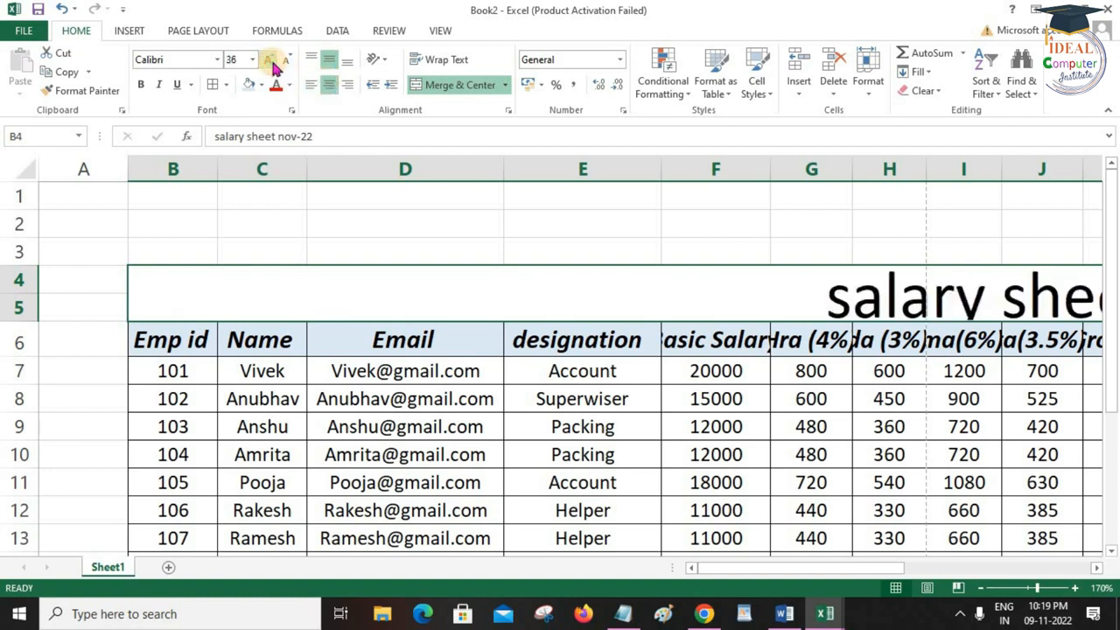
pyautogui.moveTo(26, 320); pyautogui.dragTo(33, 362)
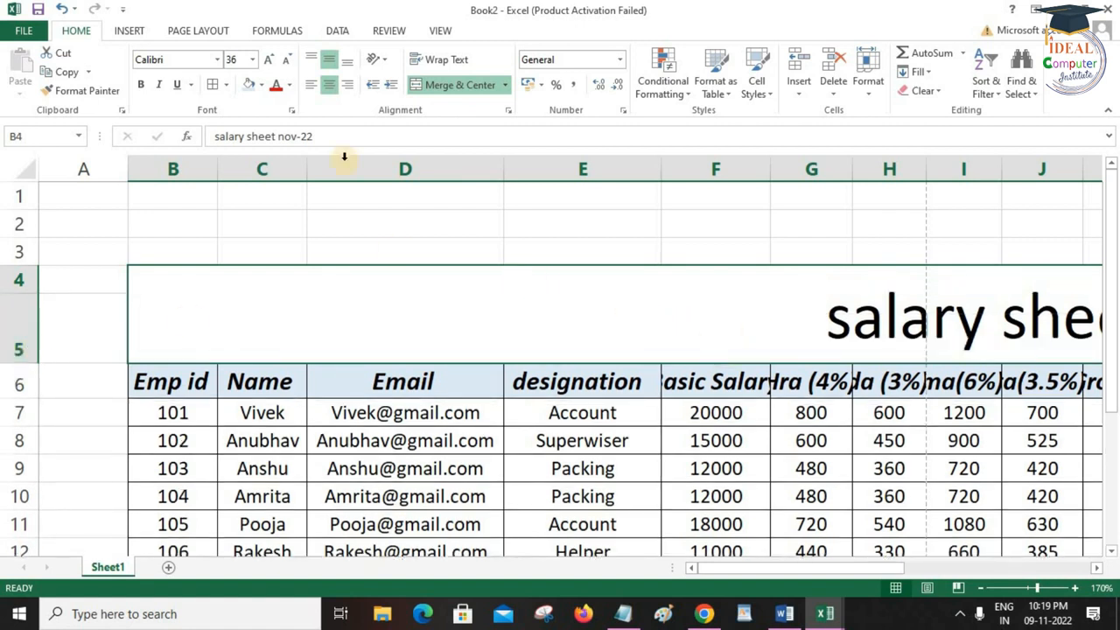
# Step: Make the salary sheet title bold, italic and underlined
pyautogui.click(140, 84)
pyautogui.click(159, 84)
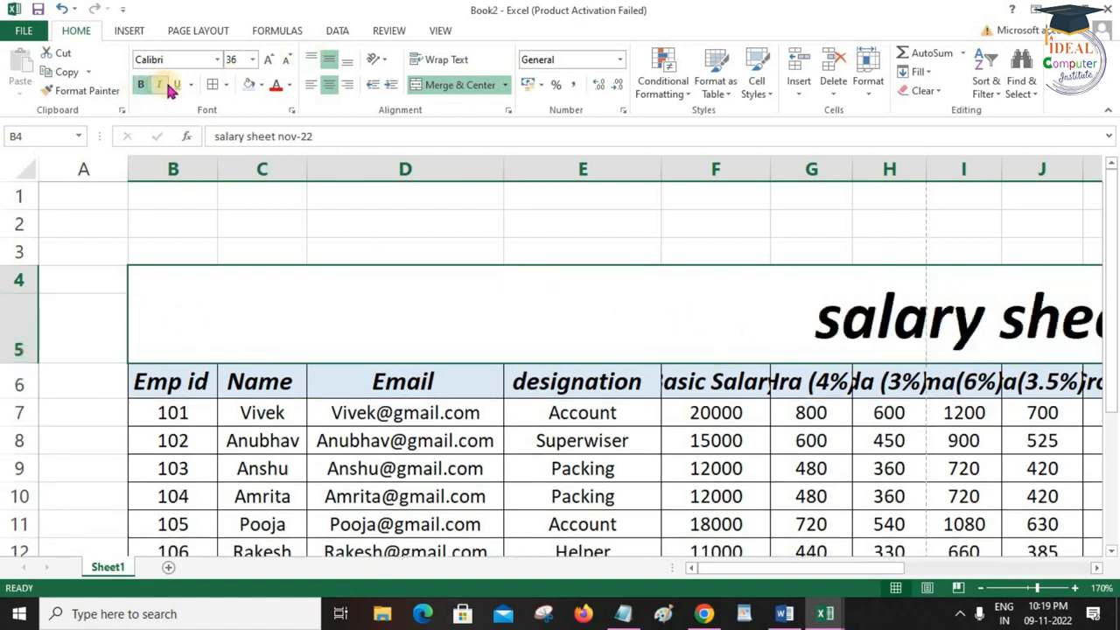
pyautogui.click(174, 85)
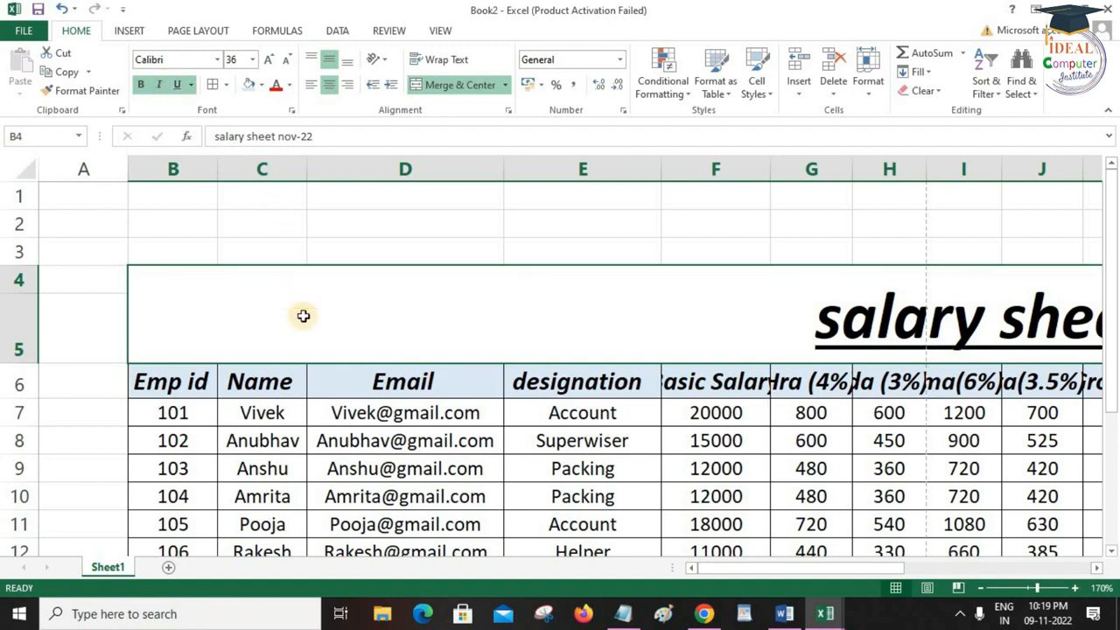
# Step: Fill the merged title cell with standard orange and add borders around it
pyautogui.click(262, 85)
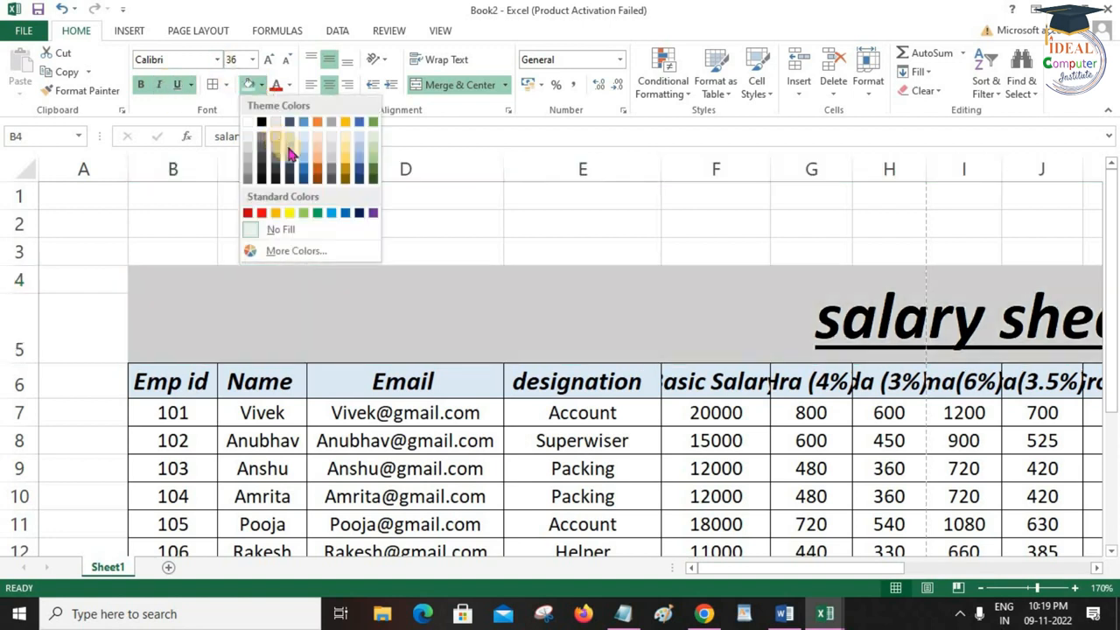
pyautogui.click(276, 214)
pyautogui.click(217, 85)
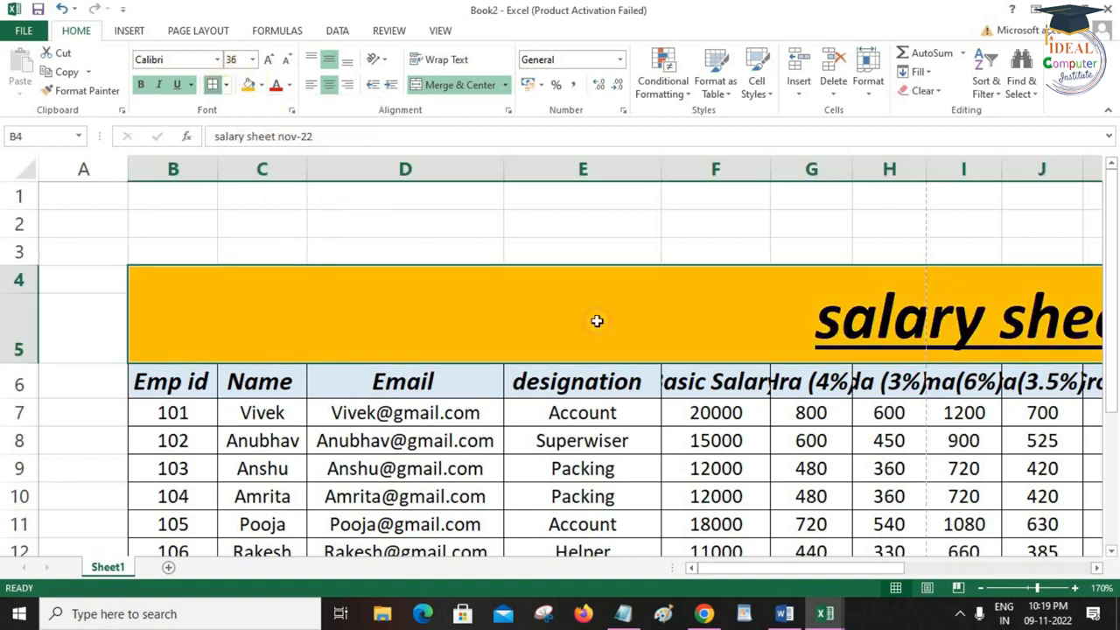
# Step: Fit the Basic Salary, Hra (4%), da (3%), ma(6%) and ta(3.5%) columns to the width of their headings
pyautogui.click(982, 588)
pyautogui.click(982, 588)
pyautogui.click(982, 588)
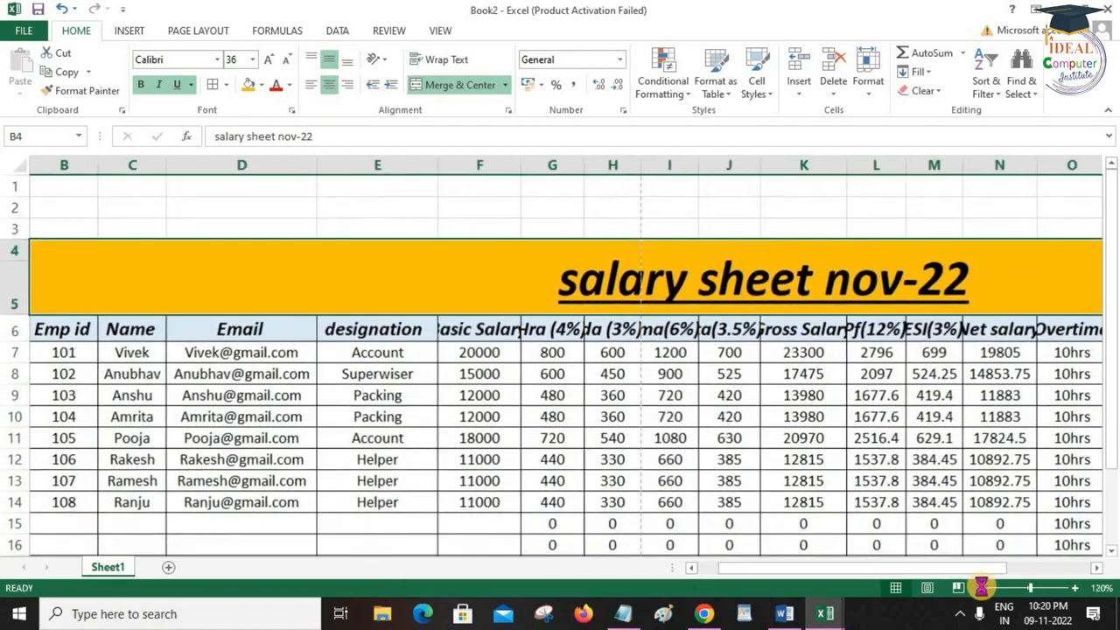
pyautogui.click(982, 588)
pyautogui.click(983, 588)
pyautogui.click(982, 588)
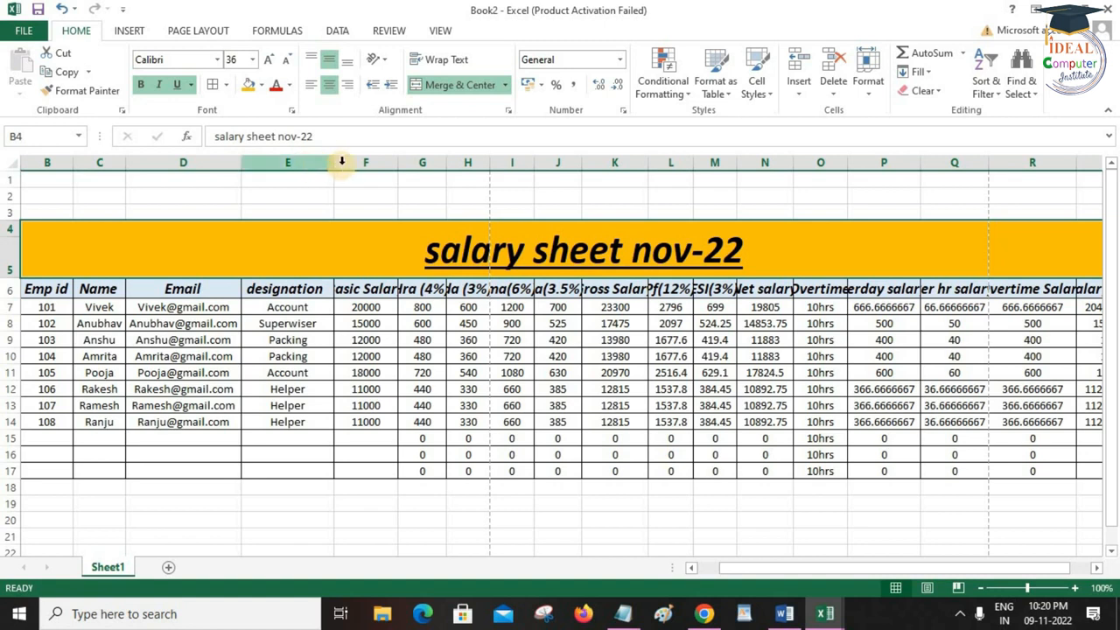
pyautogui.doubleClick(393, 162)
pyautogui.doubleClick(473, 163)
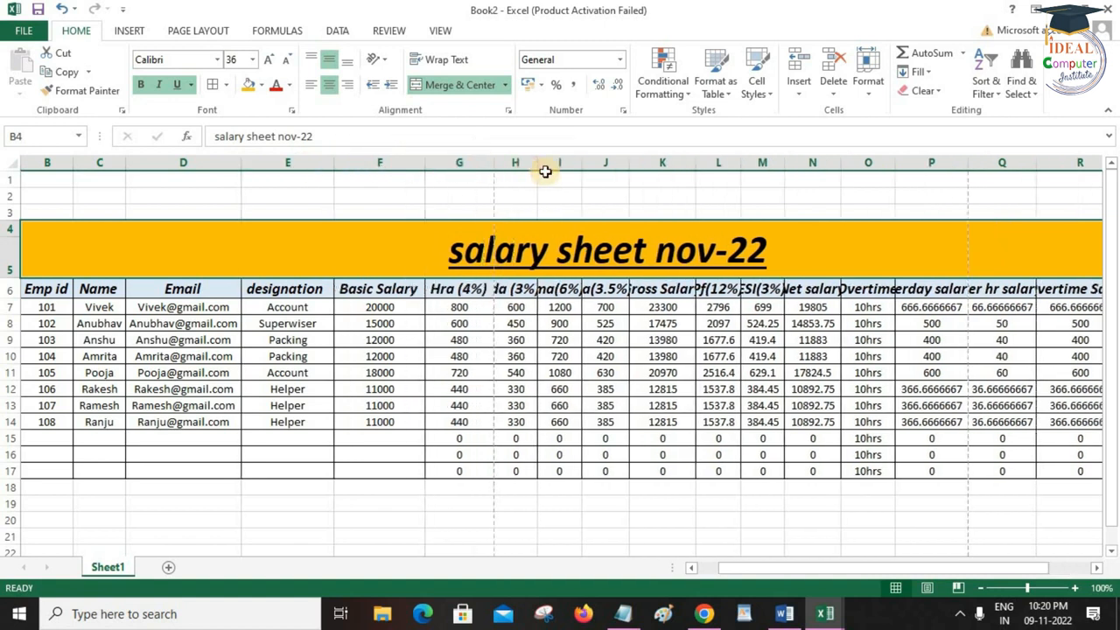
pyautogui.doubleClick(535, 167)
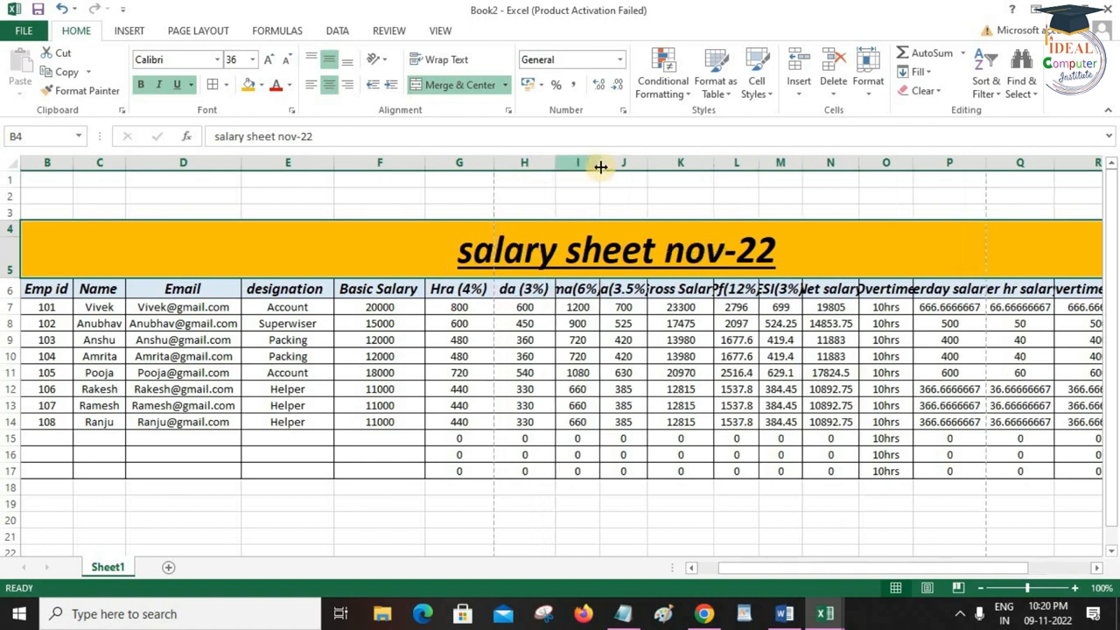
pyautogui.doubleClick(600, 166)
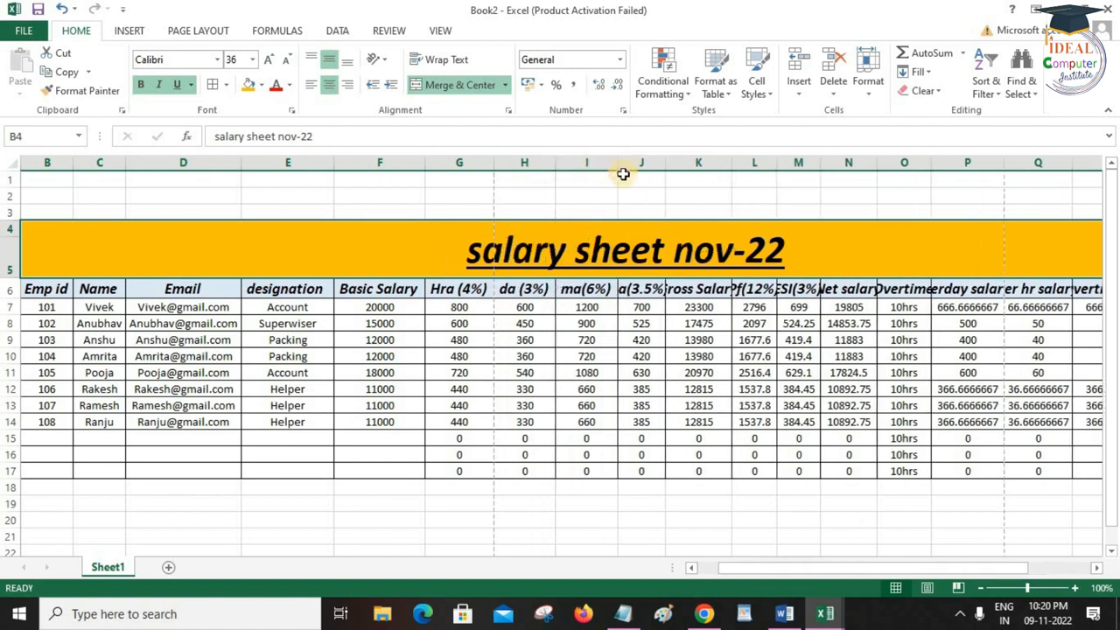
pyautogui.doubleClick(665, 163)
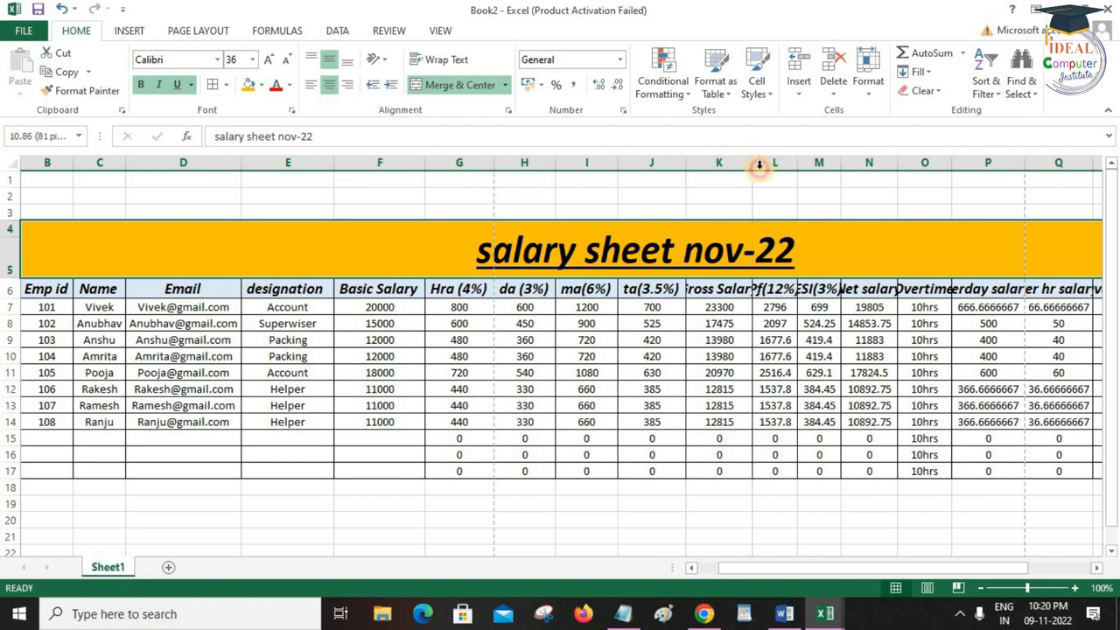
# Step: Fit the Gross Salary, Pf(12%), ESI(3%), Net salary, Overtime, perday salary, Overtime Salary and Salary in hand columns to their headings
pyautogui.doubleClick(752, 163)
pyautogui.doubleClick(823, 163)
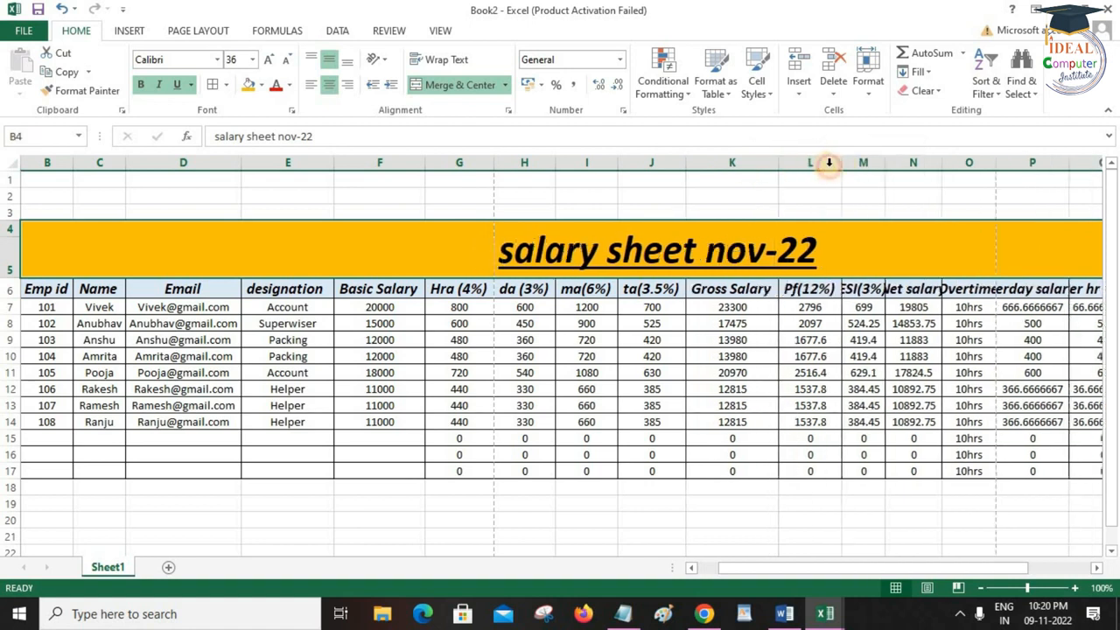
pyautogui.doubleClick(886, 163)
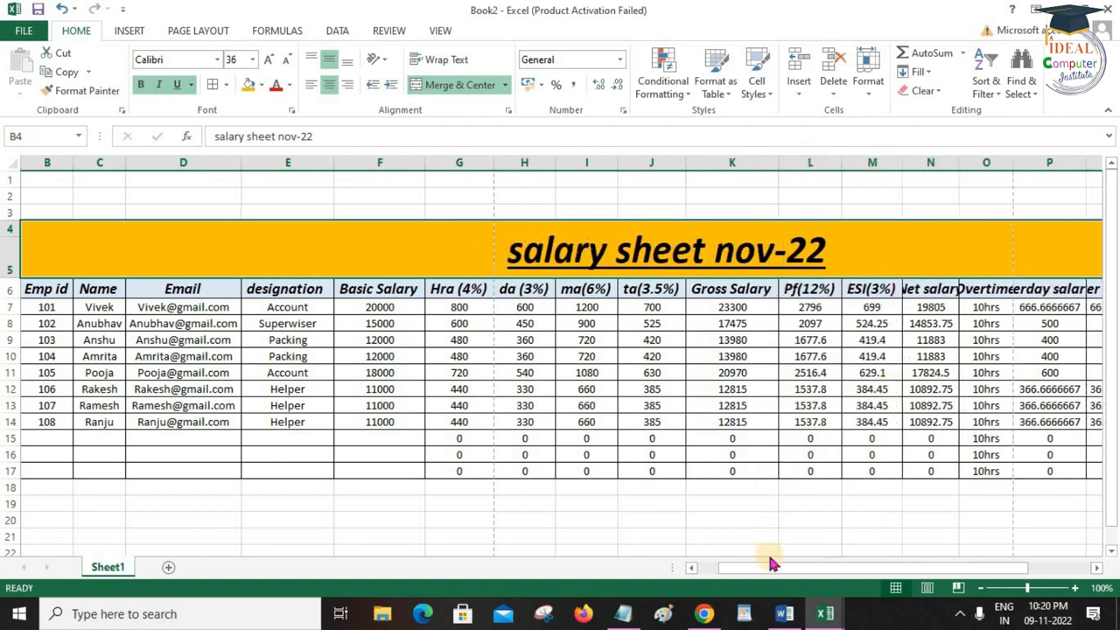
pyautogui.moveTo(770, 568); pyautogui.dragTo(868, 570)
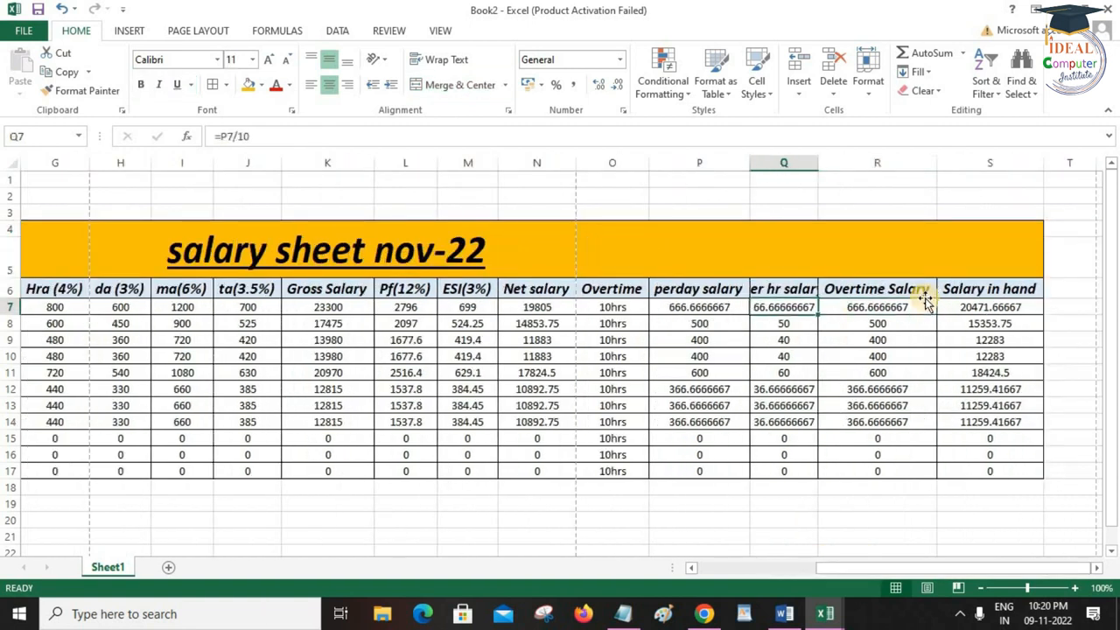
# Step: Look across the first employee's row from Emp id to Salary in hand, checking that each column heading fits
pyautogui.press('Home')
pyautogui.press('Right')
pyautogui.press('Right')
pyautogui.press('Right')
pyautogui.press('Right')
pyautogui.press('Right')
pyautogui.press('Right')
pyautogui.press('Right')
pyautogui.press('Right')
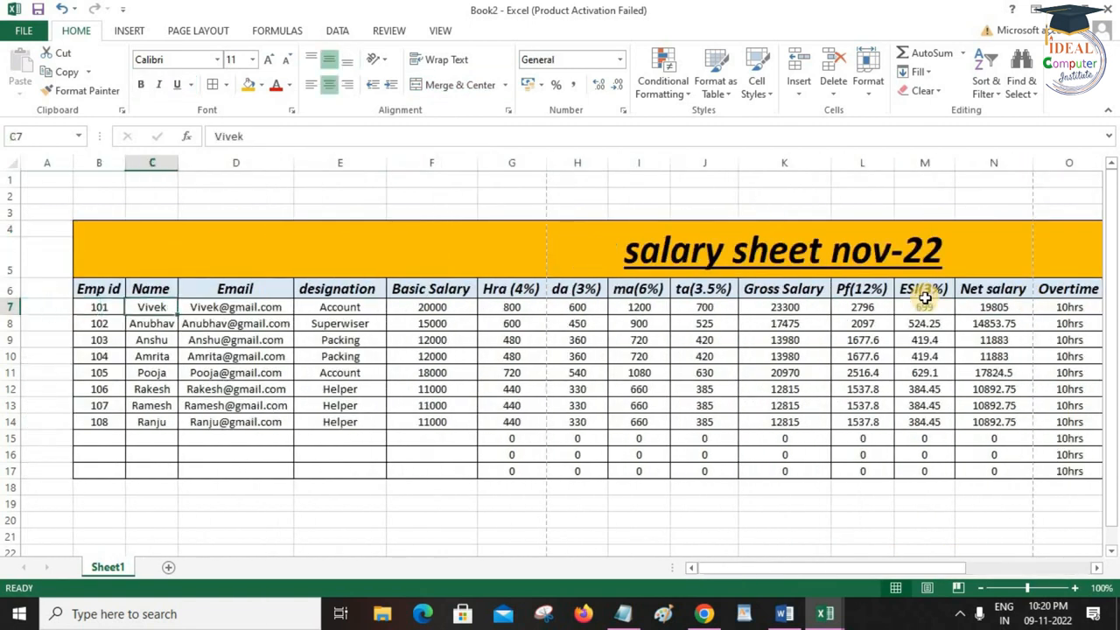
pyautogui.press('Right')
pyautogui.press('Right')
pyautogui.press('Right')
pyautogui.press('Right')
pyautogui.press('Right')
pyautogui.press('Right')
pyautogui.press('Right')
pyautogui.press('Right')
pyautogui.press('Right')
pyautogui.press('Right')
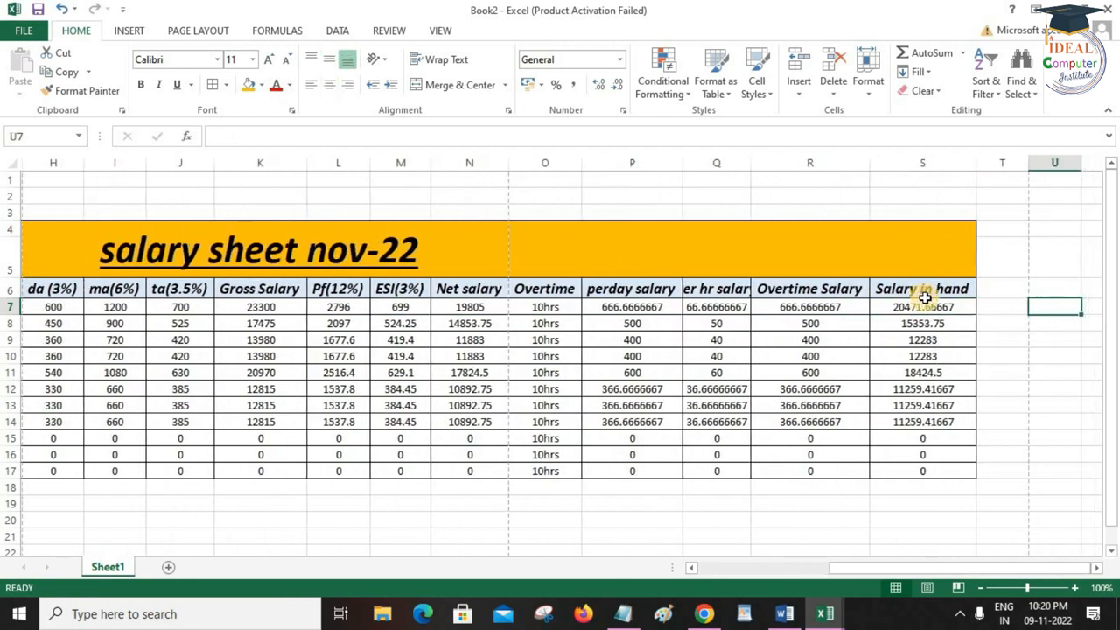
pyautogui.press('Right')
pyautogui.press('Left')
pyautogui.press('Left')
pyautogui.press('Left')
pyautogui.press('Left')
pyautogui.press('Left')
pyautogui.press('Left')
pyautogui.press('Left')
pyautogui.press('Left')
pyautogui.press('Left')
pyautogui.press('Left')
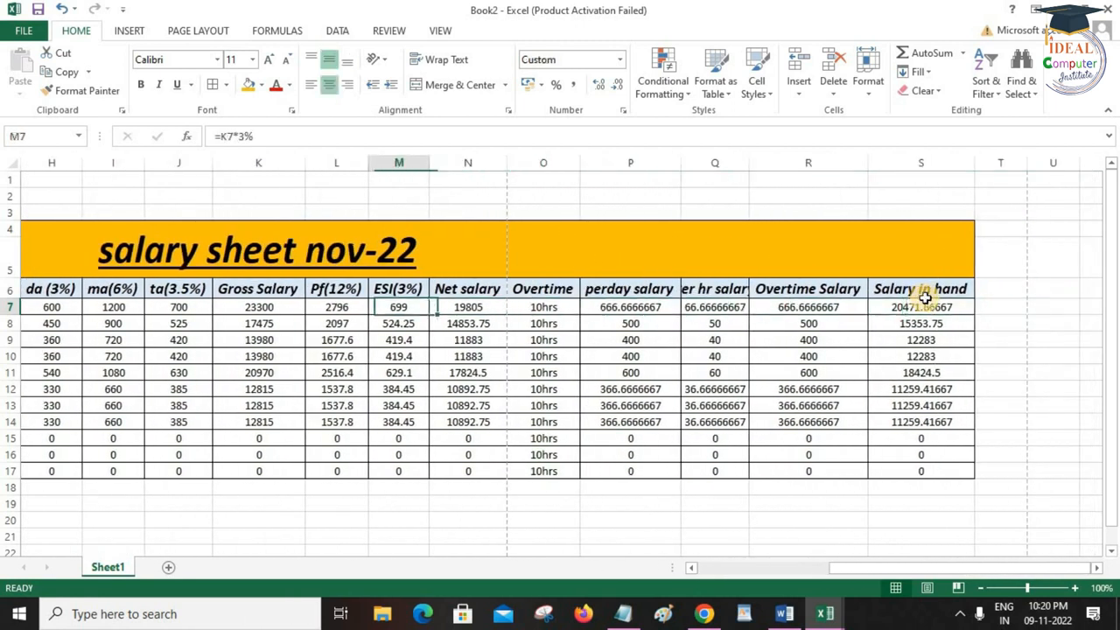
# Step: Widen column Q so that the full Per hr salary heading fits
pyautogui.moveTo(749, 166); pyautogui.dragTo(774, 166)
pyautogui.click(745, 347)
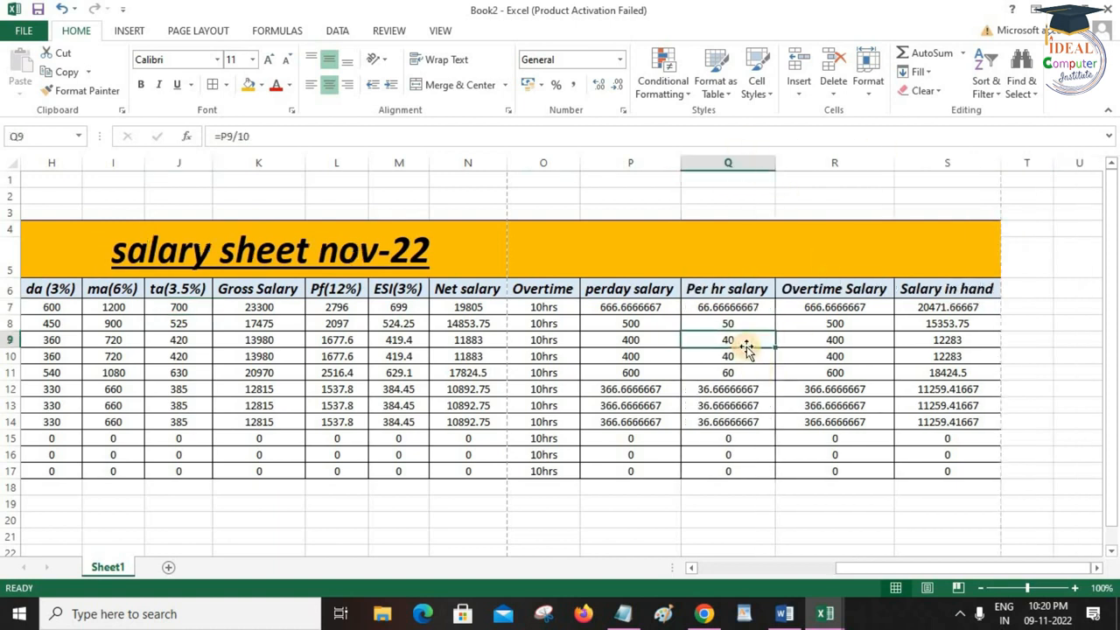
# Step: Review the formatted salary sheet across all its columns, examining the title, headings and column widths
pyautogui.press('Left')
pyautogui.press('Left')
pyautogui.press('Left')
pyautogui.press('Left')
pyautogui.press('Left')
pyautogui.press('Left')
pyautogui.press('Left')
pyautogui.press('Left')
pyautogui.press('Left')
pyautogui.press('Left')
pyautogui.press('Left')
pyautogui.press('Left')
pyautogui.press('Left')
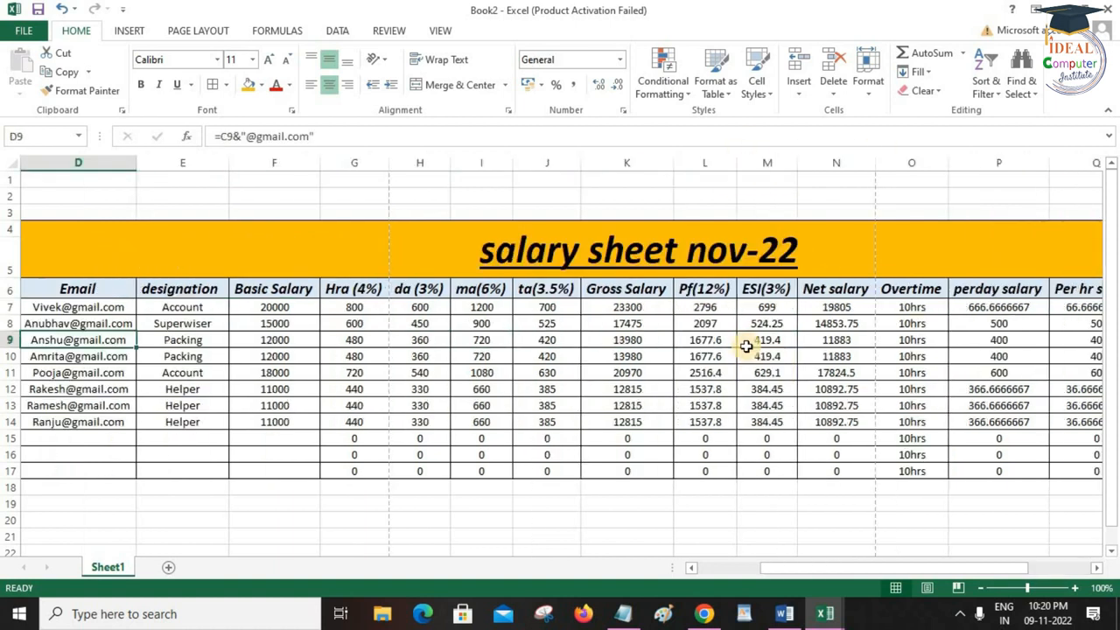
pyautogui.press('Left')
pyautogui.press('Left')
pyautogui.press('Left')
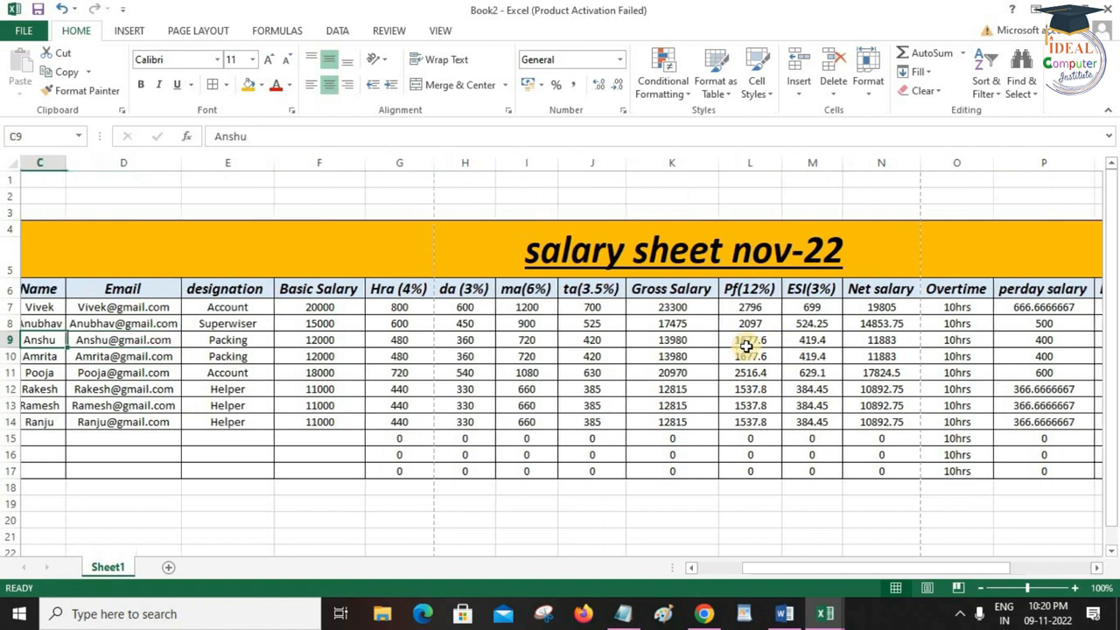
pyautogui.press('Right')
pyautogui.press('Right')
pyautogui.press('Right')
pyautogui.press('Right')
pyautogui.press('Right')
pyautogui.press('Right')
pyautogui.press('Right')
pyautogui.press('Right')
pyautogui.press('Right')
pyautogui.press('Right')
pyautogui.press('Right')
pyautogui.press('Right')
pyautogui.press('Right')
pyautogui.press('Right')
pyautogui.press('Right')
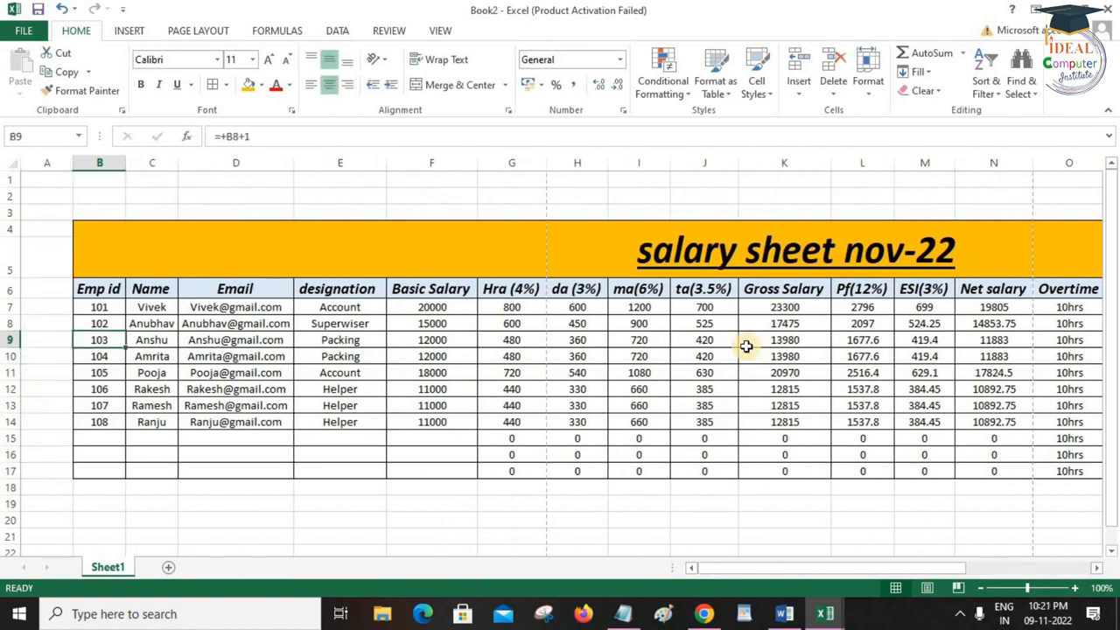
pyautogui.press('Right')
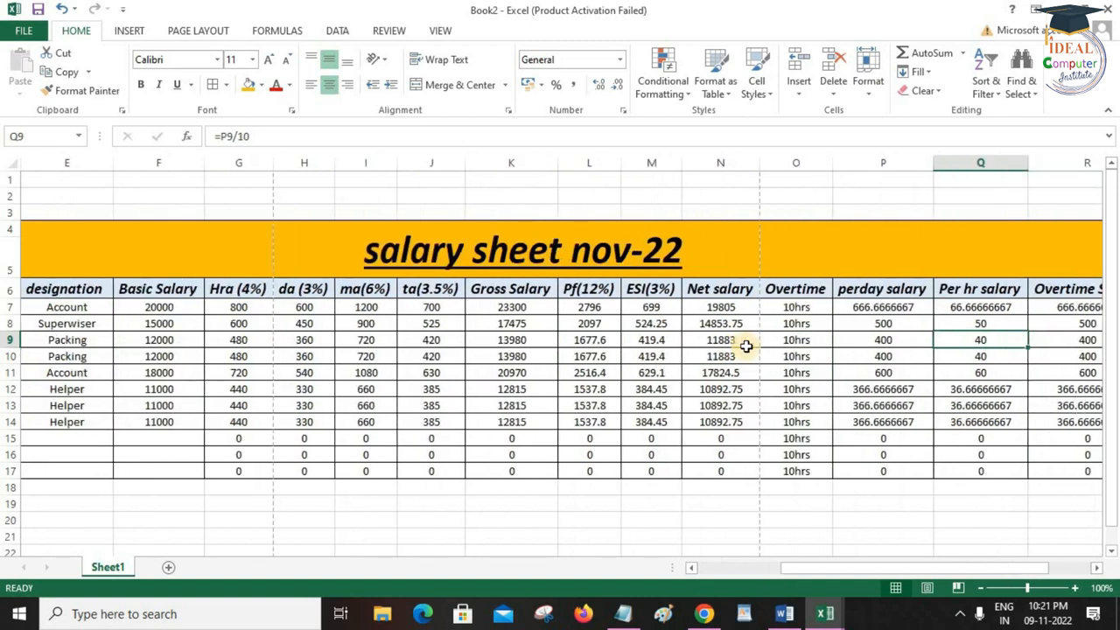
pyautogui.press('Up')
pyautogui.press('Left')
pyautogui.press('Left')
pyautogui.press('Left')
pyautogui.press('Left')
pyautogui.press('Left')
pyautogui.press('Left')
pyautogui.press('Left')
pyautogui.press('Left')
pyautogui.press('Left')
pyautogui.press('Left')
pyautogui.press('Left')
pyautogui.press('Left')
pyautogui.press('Left')
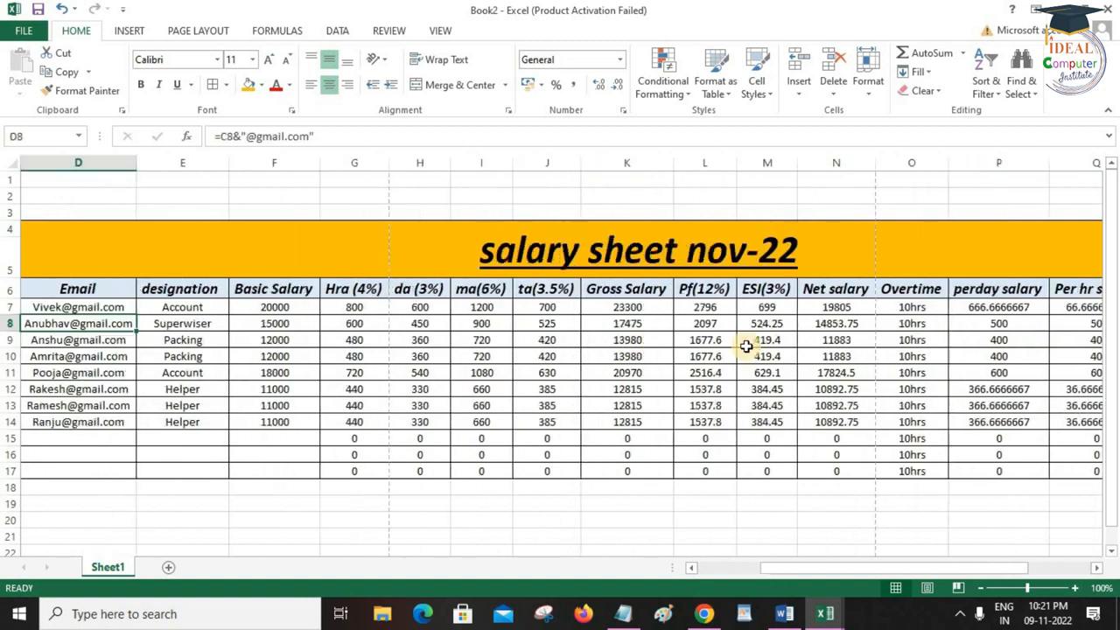